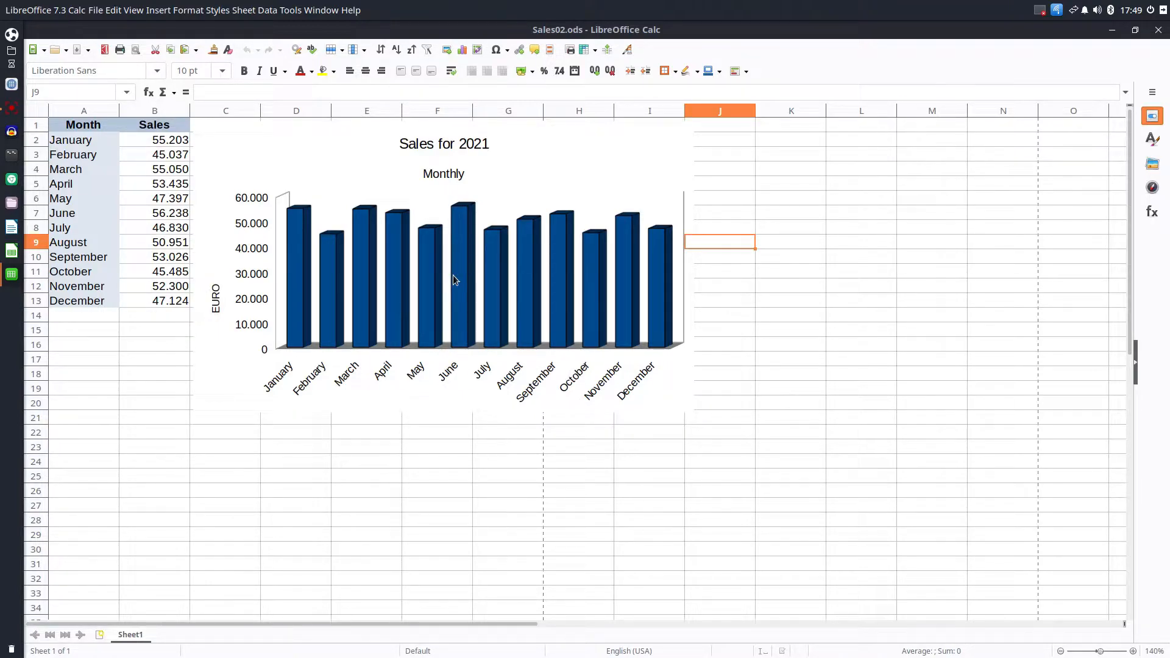
Step: Check the sheet's print preview, close it, and move the sales chart away from the data table
left_click(136, 49)
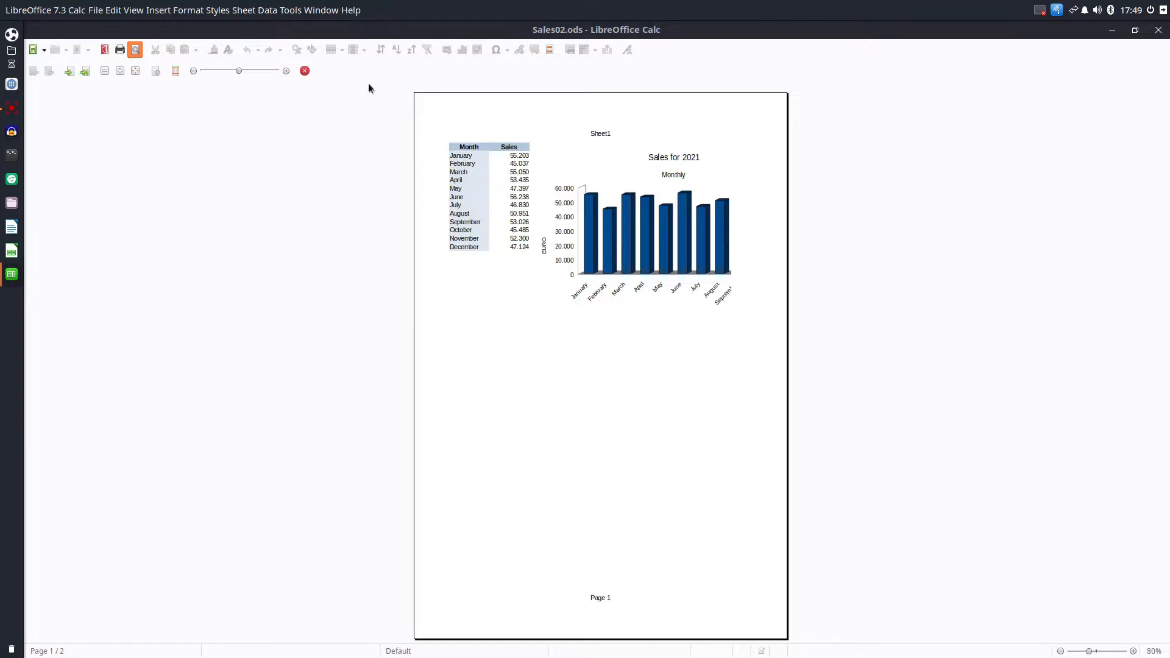
left_click(304, 71)
left_click(313, 207)
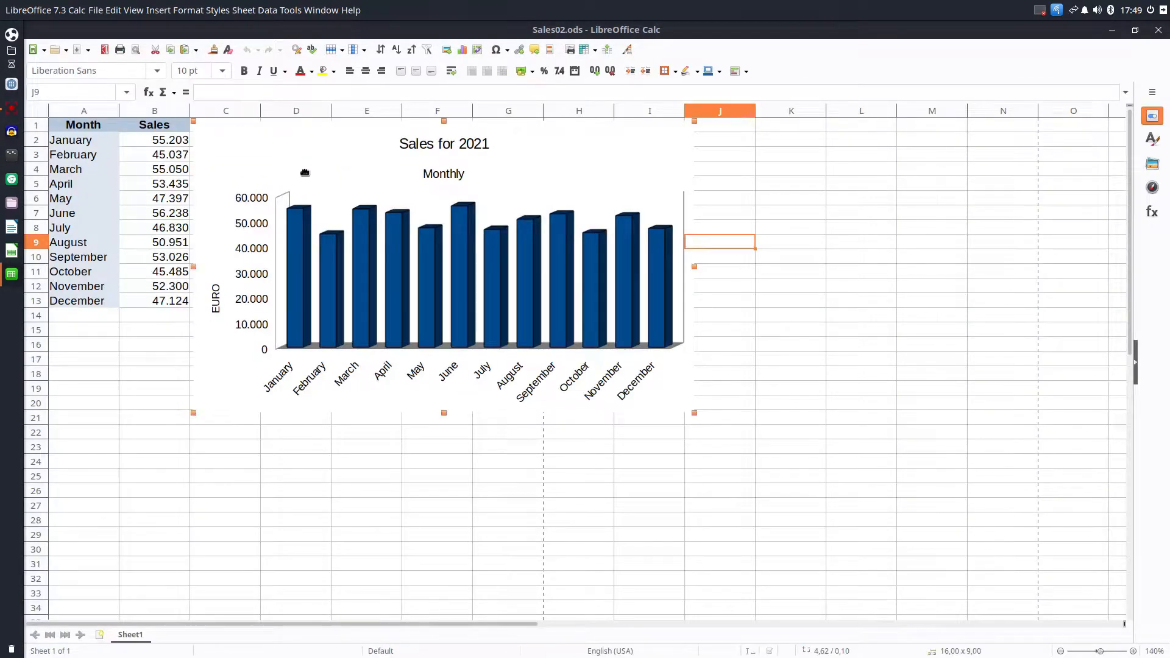
left_click_drag(313, 207, 470, 346)
left_click(194, 303)
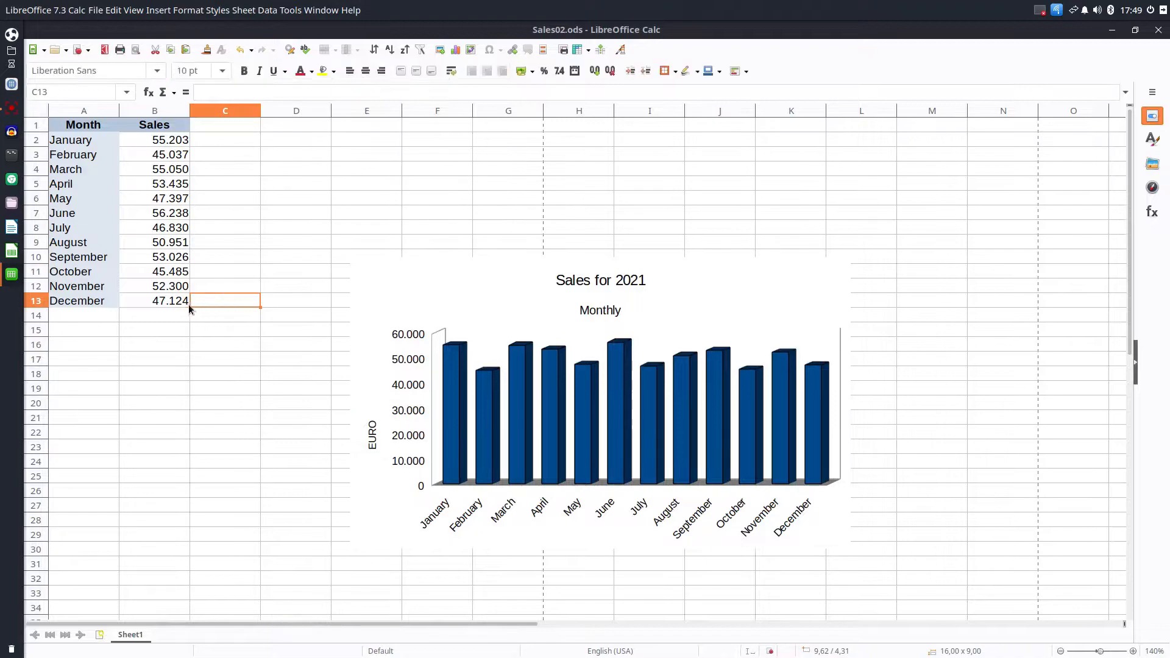
Step: Insert two empty columns before the Month column
right_click(103, 108)
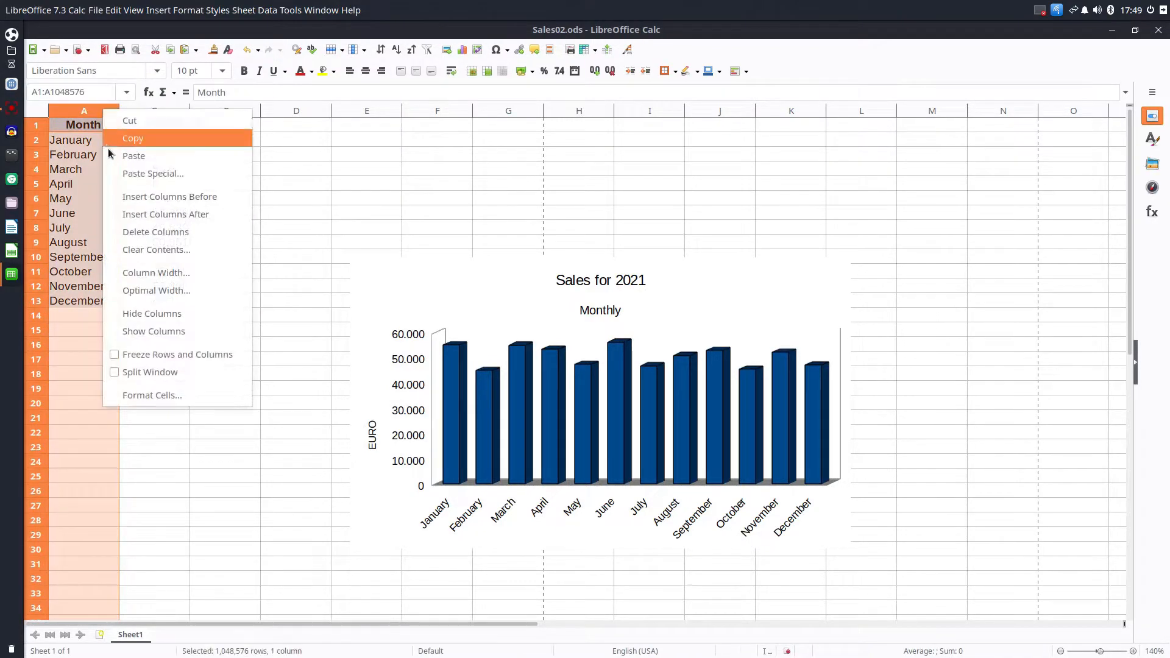
left_click(119, 195)
right_click(97, 112)
left_click(113, 195)
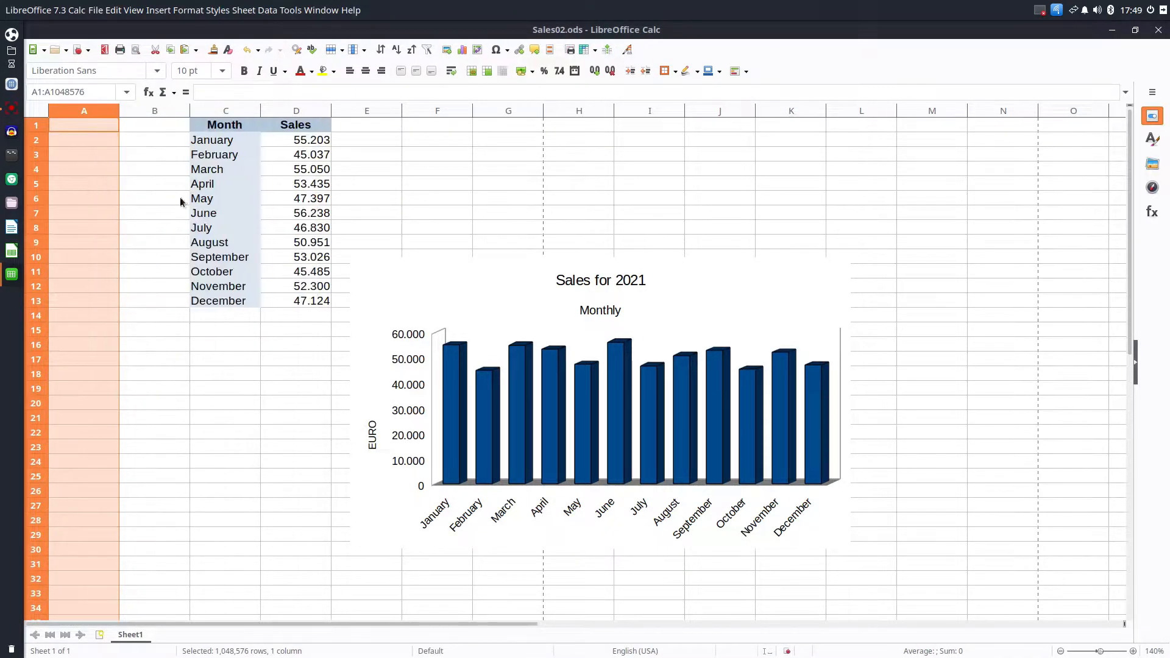
Step: Widen columns C and D, which hold the Month and Sales data
left_click(180, 198)
left_click_drag(261, 110, 287, 110)
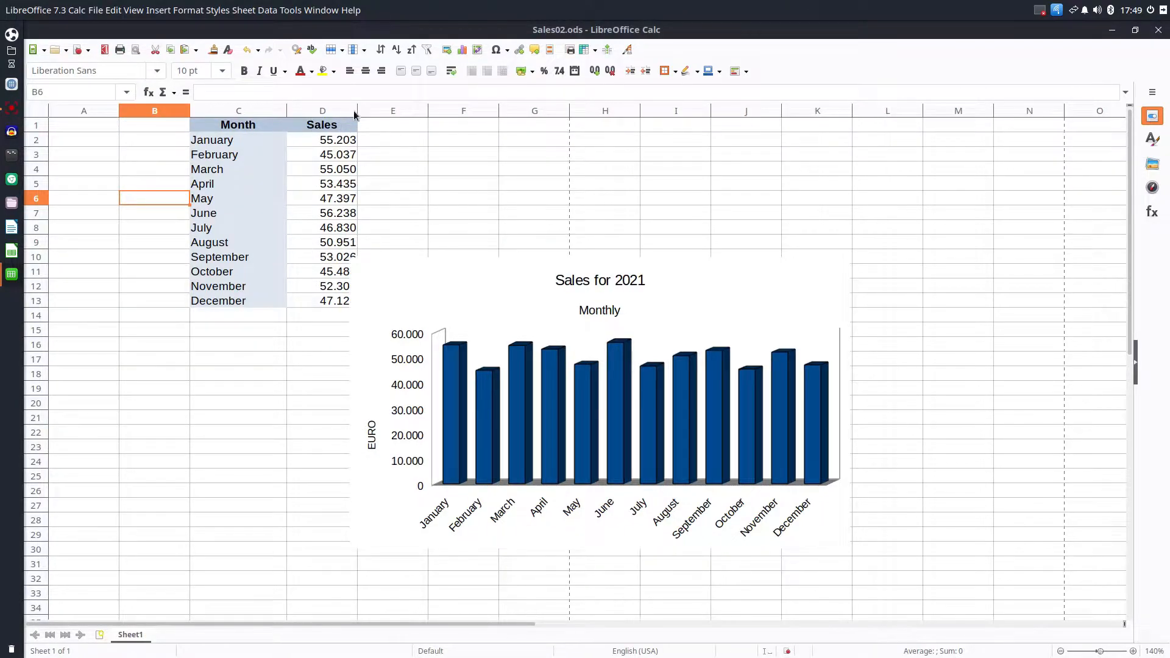
left_click_drag(357, 111, 379, 111)
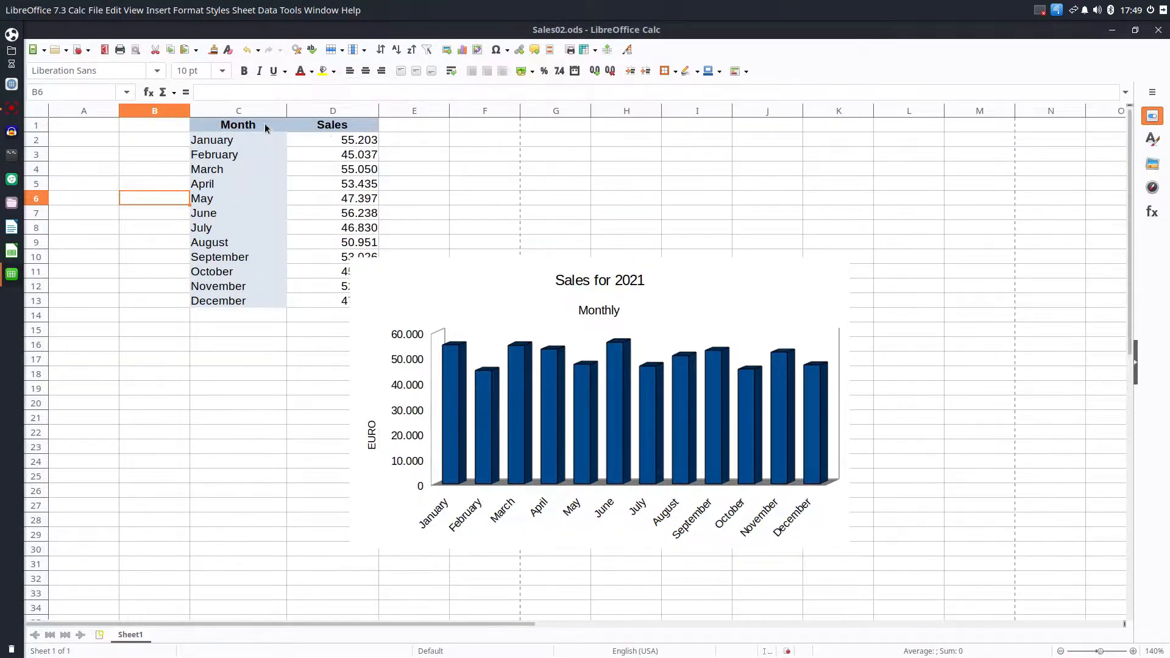
Step: Set the font size of the Month and Sales table C1:D13 to 12 pt and move the chart clear of it
left_click_drag(264, 123, 345, 301)
left_click(222, 71)
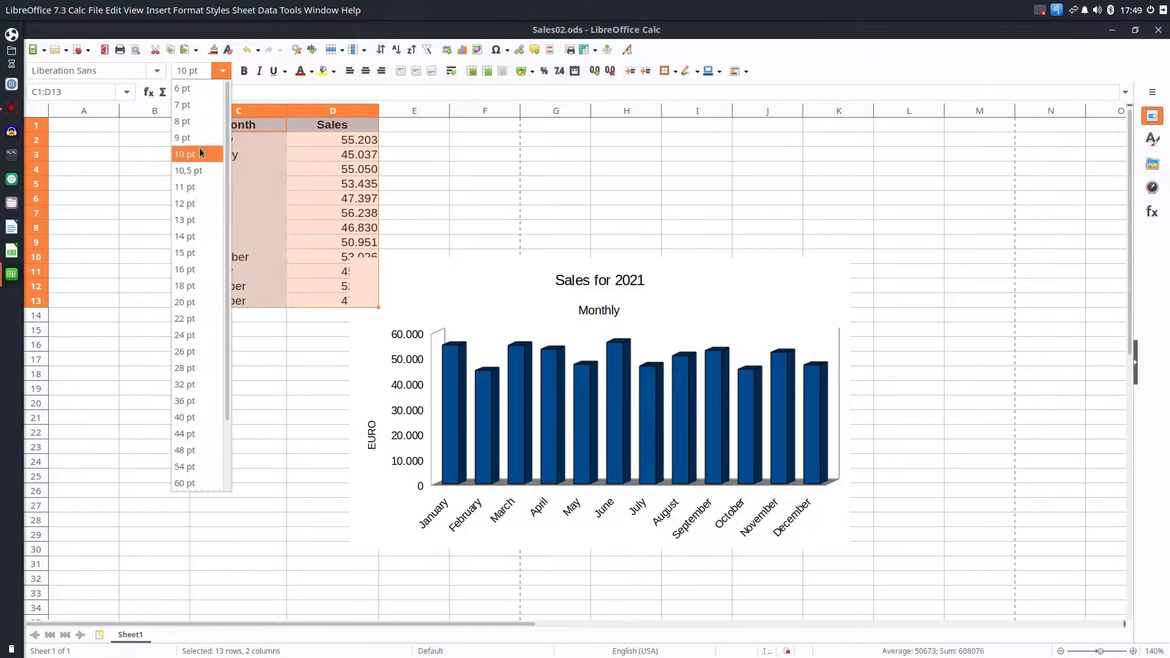
left_click(200, 148)
left_click(252, 185)
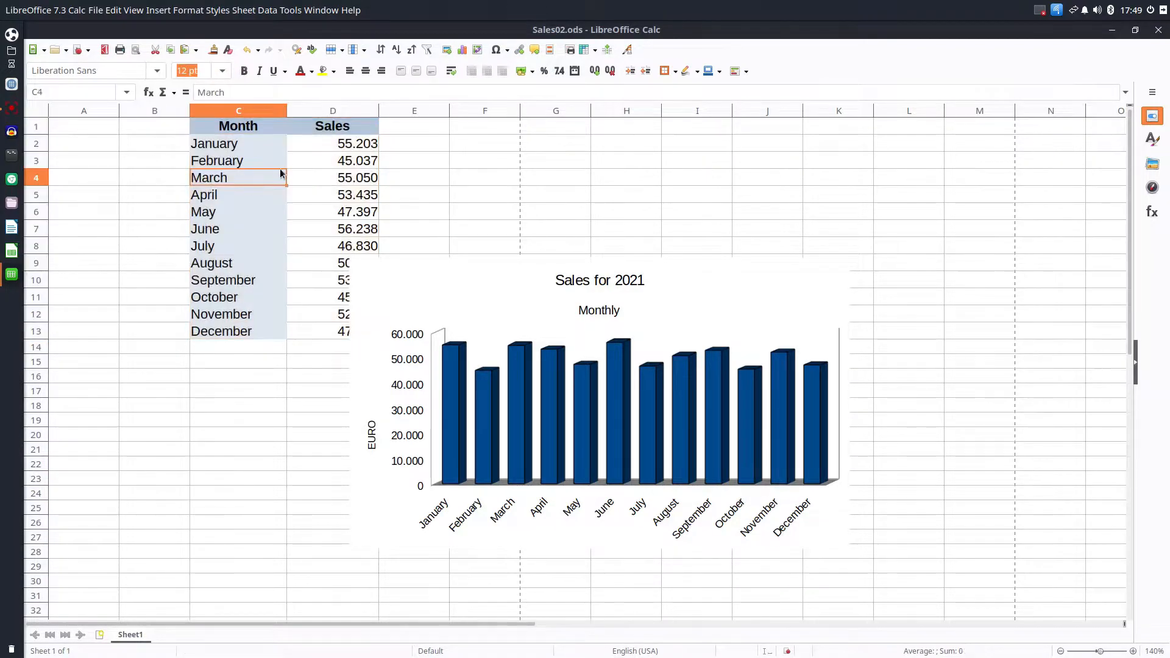
left_click_drag(411, 271, 545, 343)
Step: Increase the border padding of cells C1:D13 equally on all four sides
left_click_drag(358, 331, 252, 130)
right_click(252, 130)
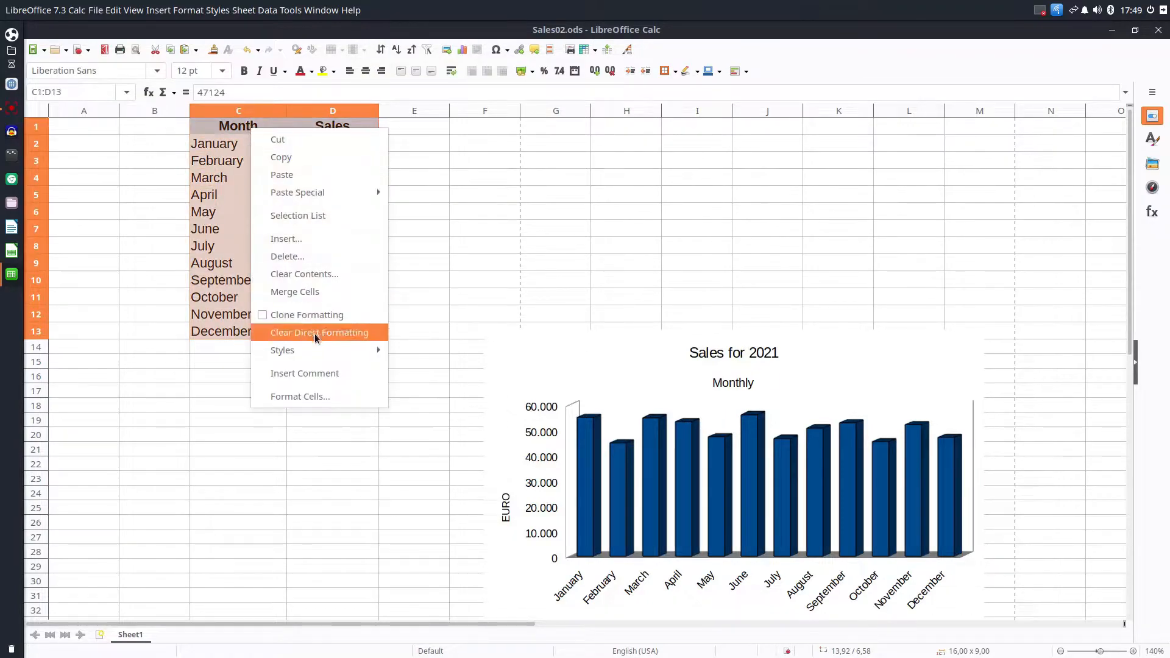
left_click(319, 396)
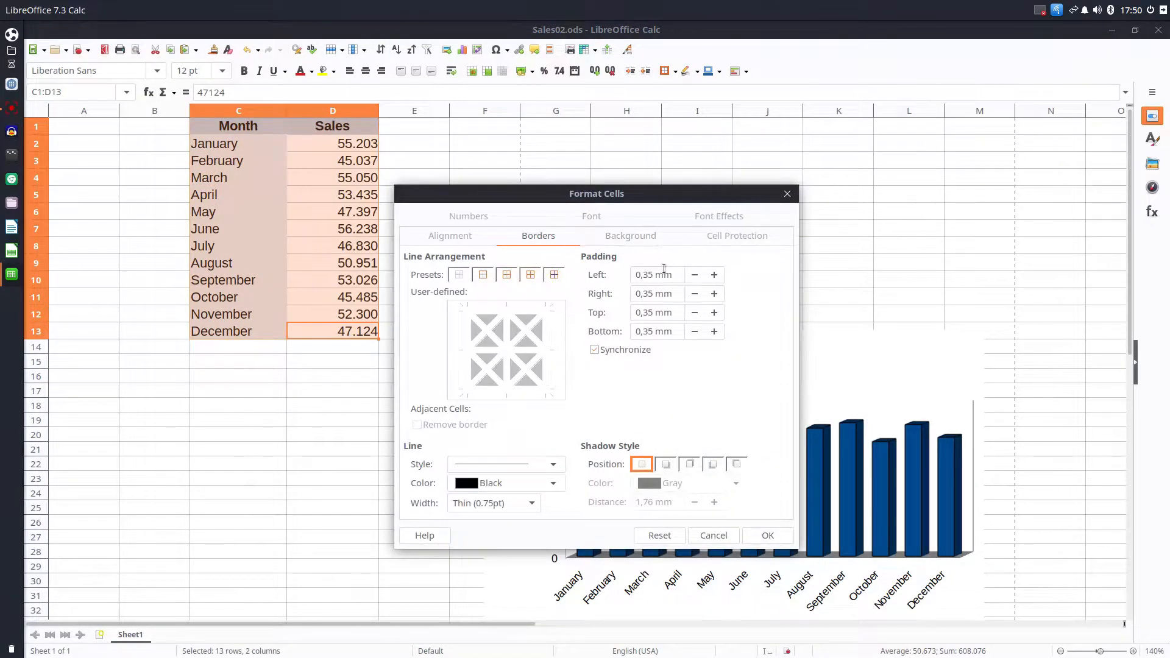
left_click(714, 275)
left_click(714, 275)
left_click(714, 275)
left_click(714, 275)
left_click(714, 275)
left_click(782, 539)
Step: Reduce the padding of cells C1:D13 to 1.36 mm on all sides
right_click(357, 328)
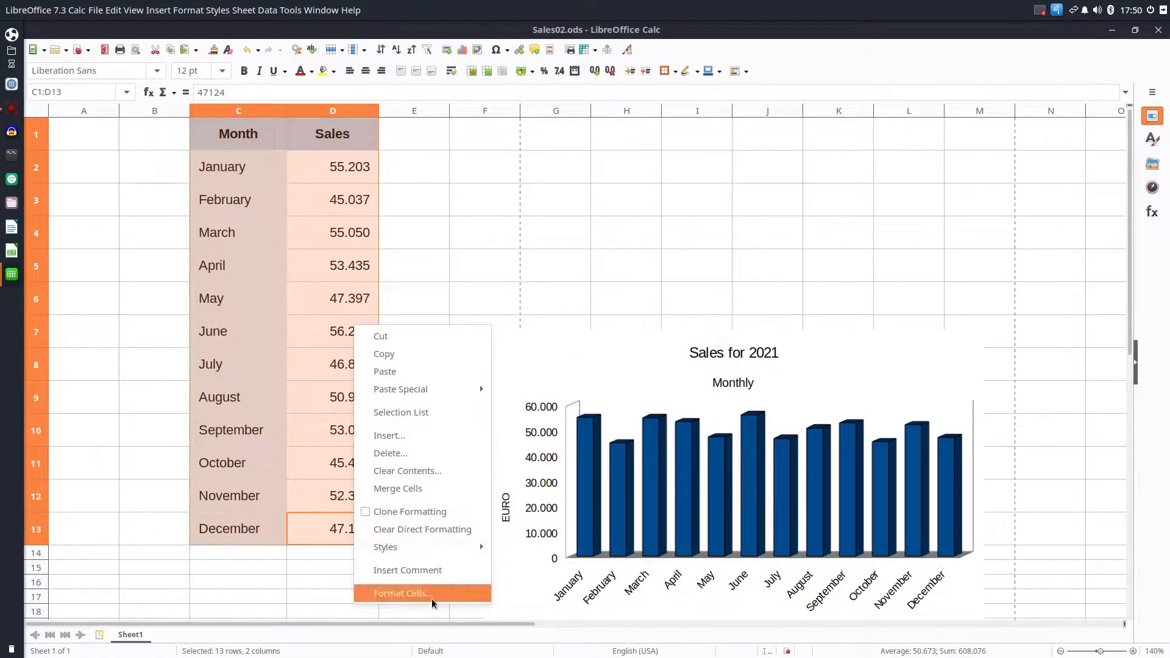
left_click(402, 594)
left_click(694, 275)
left_click(695, 276)
left_click(694, 275)
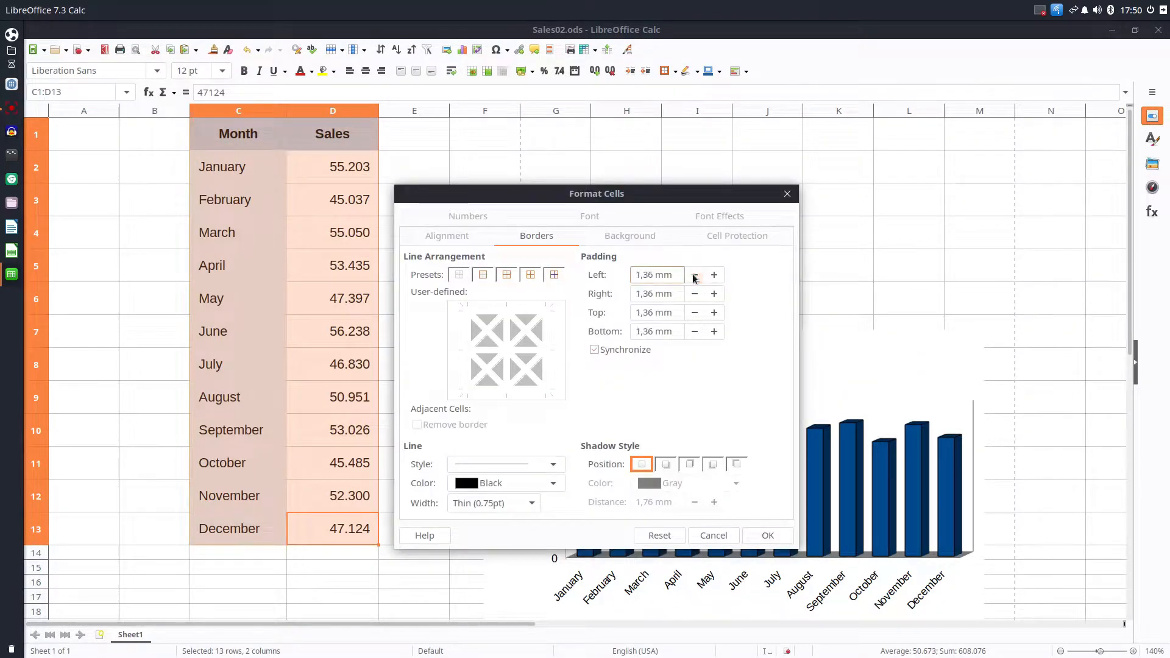
left_click(755, 534)
left_click(415, 315)
Step: Move the chart directly below the table, starting at column A, to about 0.00 / 9.68 cm
left_click(647, 359)
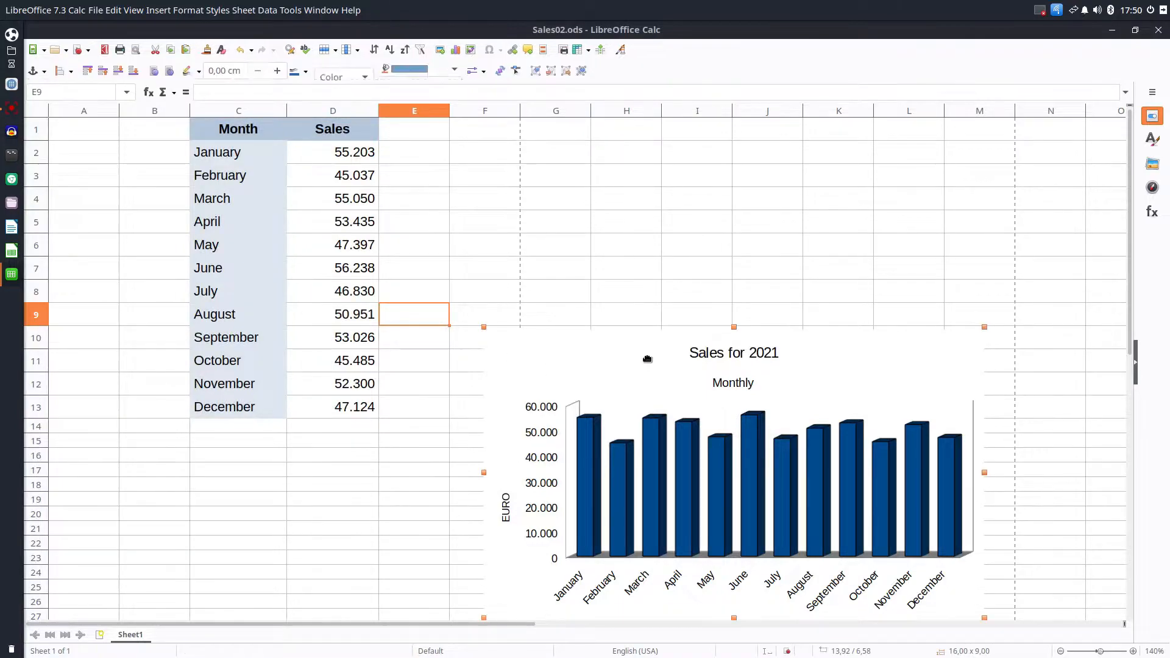
left_click_drag(647, 359, 217, 456)
left_click_drag(407, 448, 402, 448)
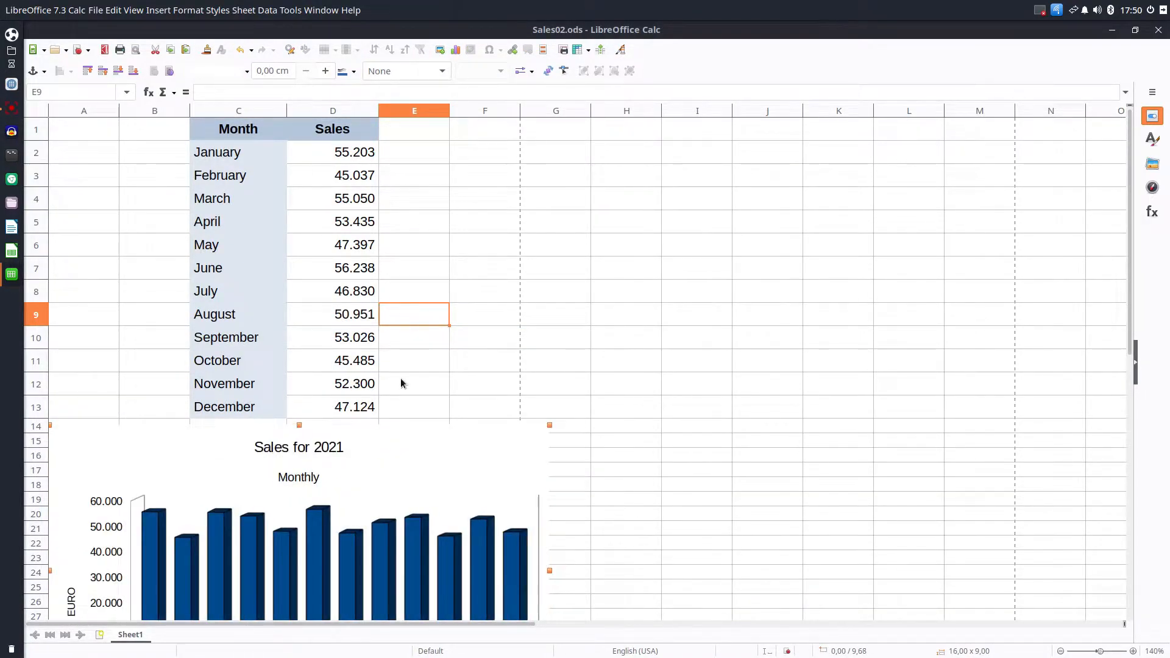
left_click(399, 383)
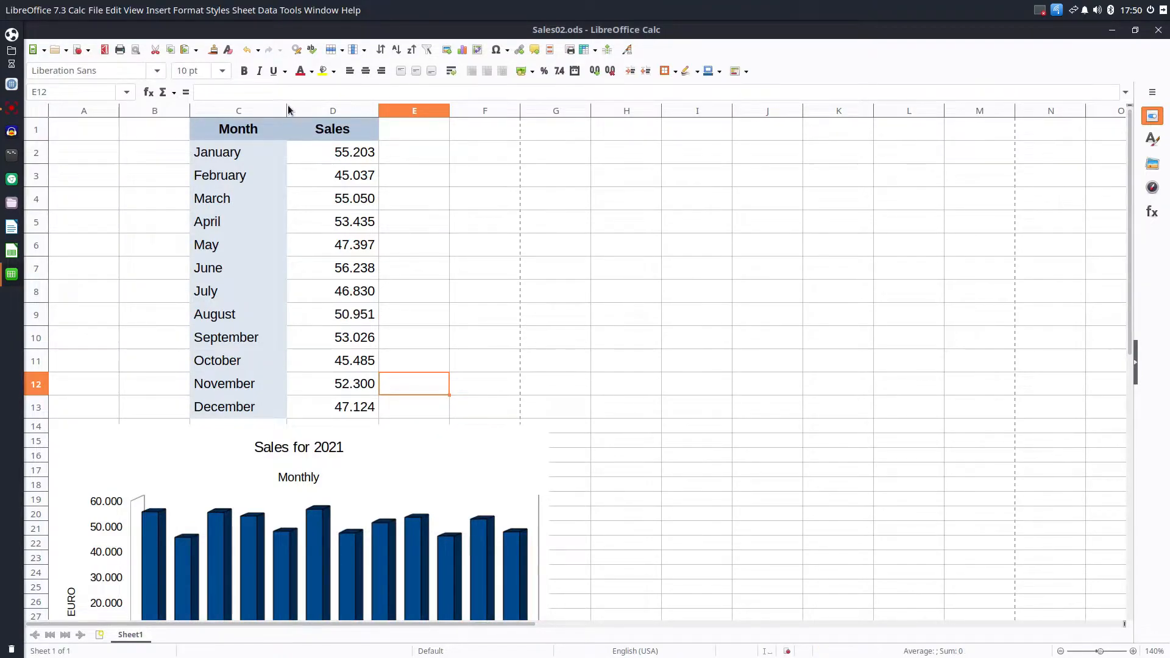
Step: Widen the Month and Sales columns a little more to match the chart below
left_click_drag(288, 109, 309, 113)
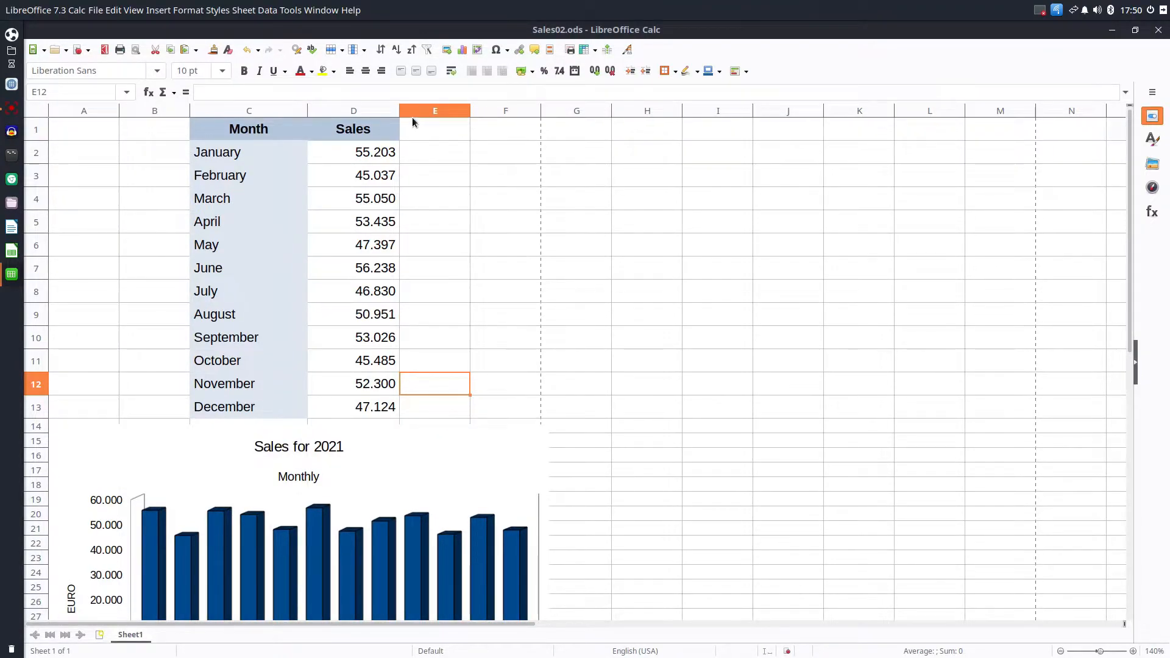
left_click_drag(401, 108, 417, 111)
left_click(378, 244)
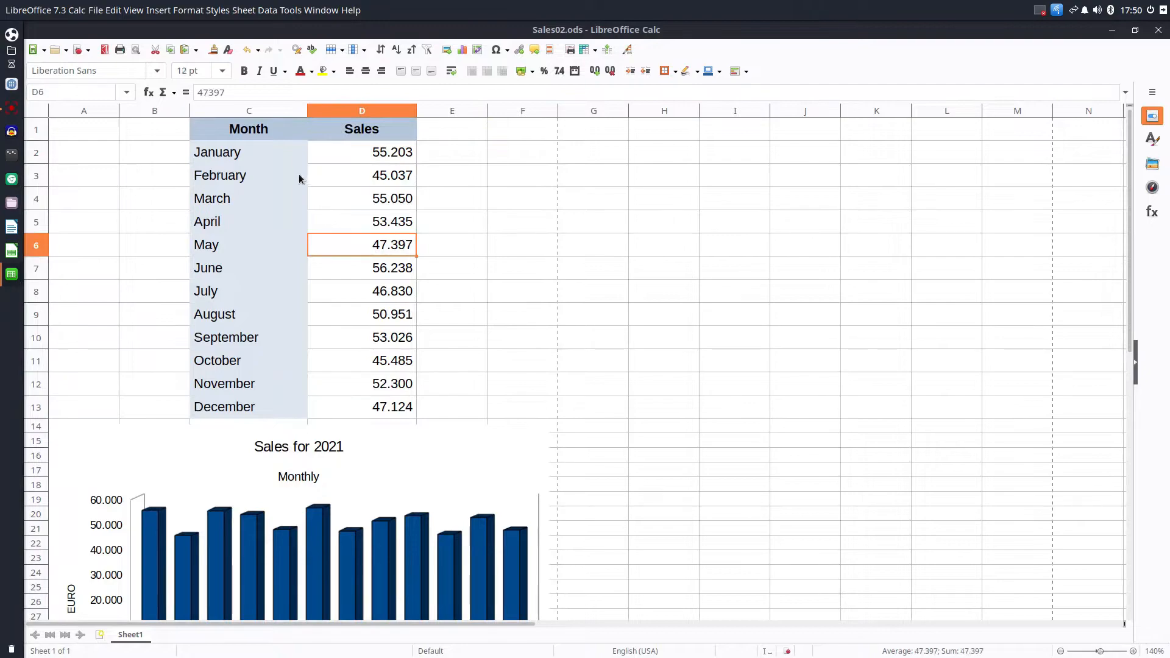
Step: Open the print preview and set the page style's right, top and bottom margins to 1 cm
scroll(297, 175, "down", 1)
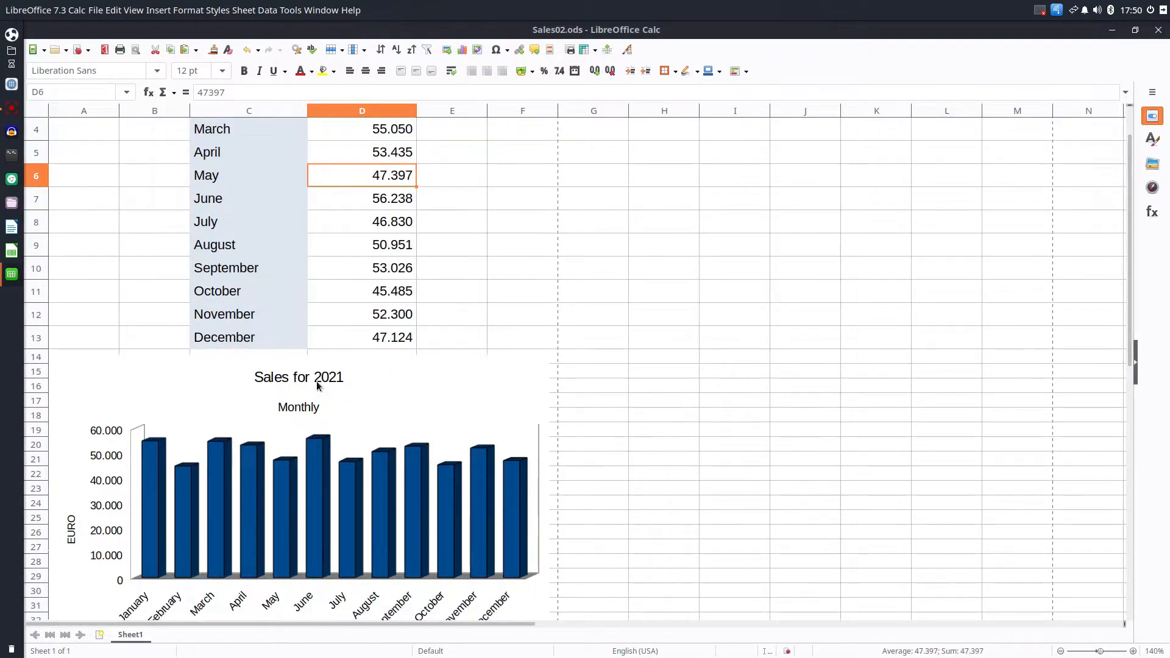
key("ctrl+shift+o")
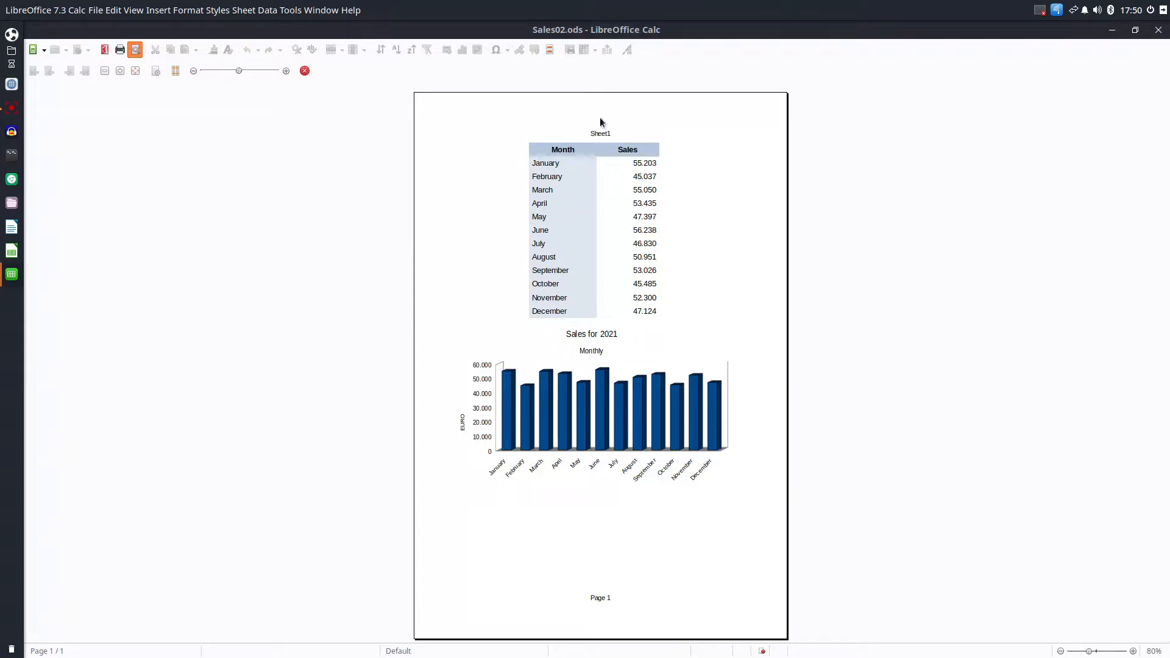
left_click(155, 71)
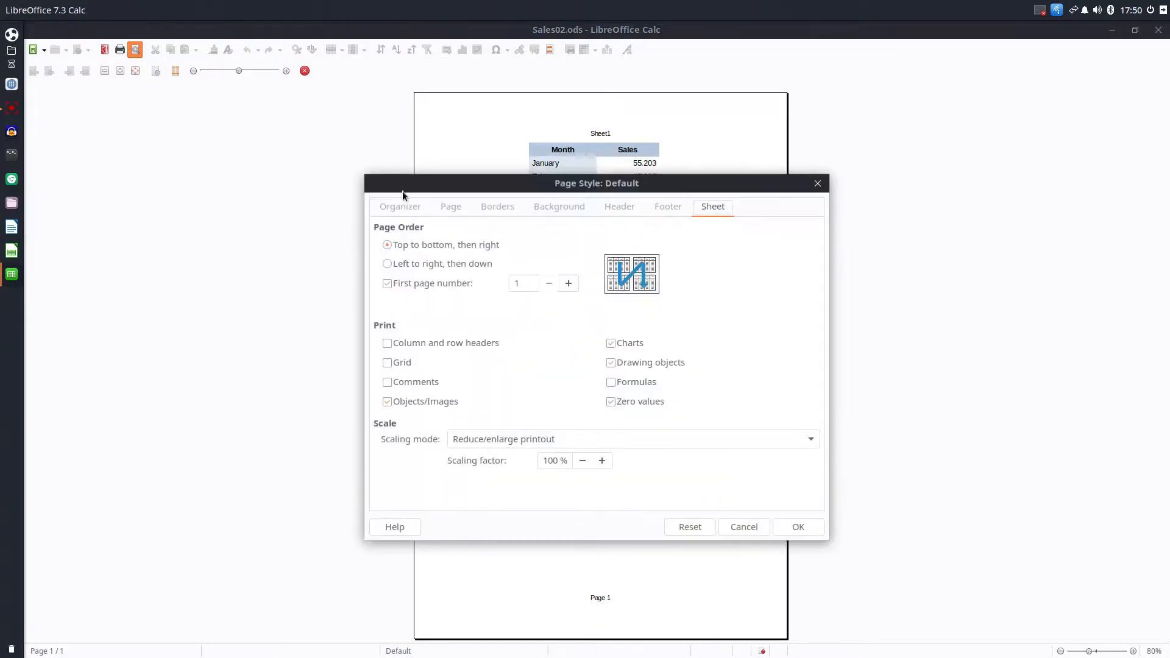
left_click(400, 207)
left_click(450, 207)
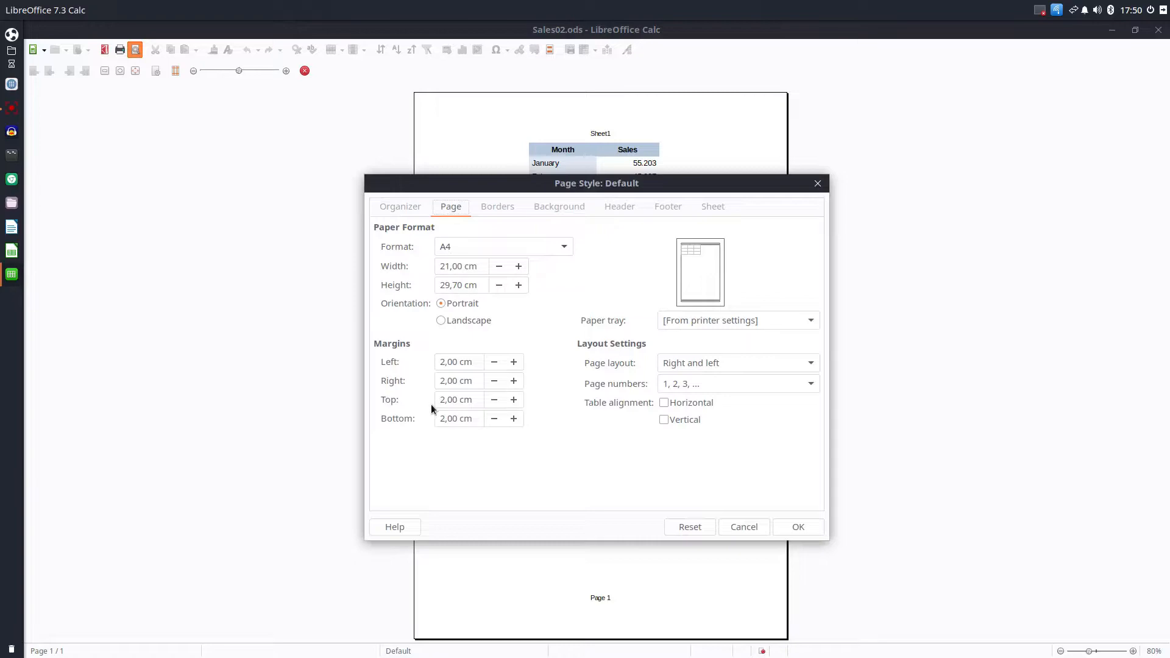
left_click(471, 366)
key("Tab")
type("1")
key("Tab")
type("1")
key("Tab")
type("1")
key("Tab")
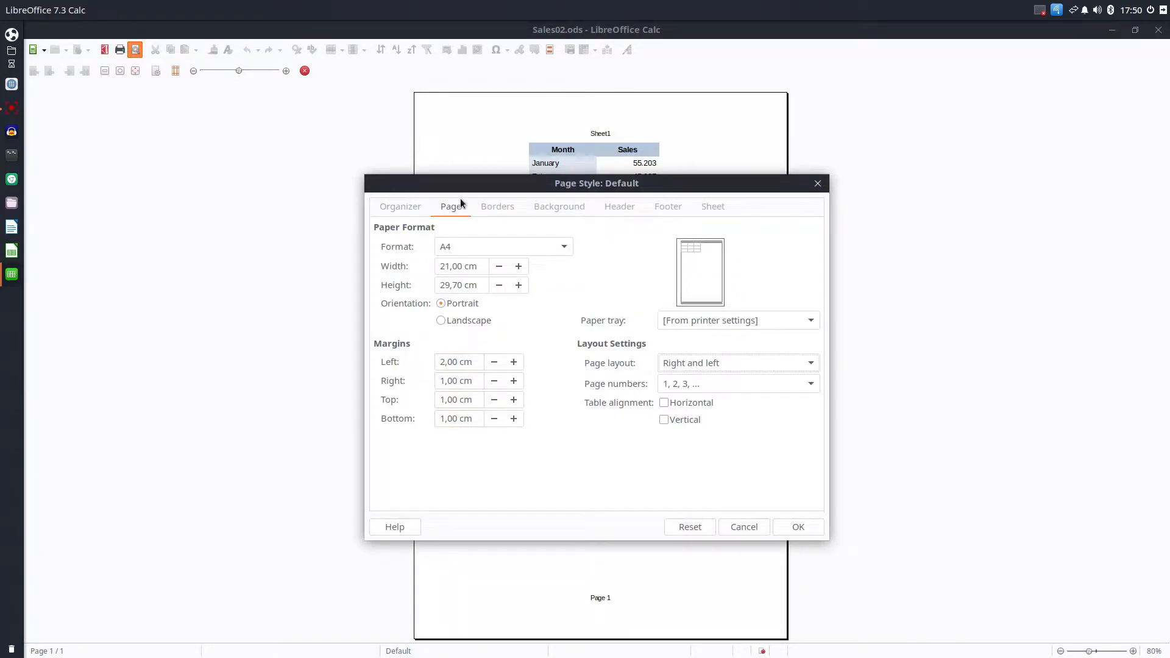
Step: Turn off both the header and the footer in the page style
left_click(493, 209)
left_click(542, 210)
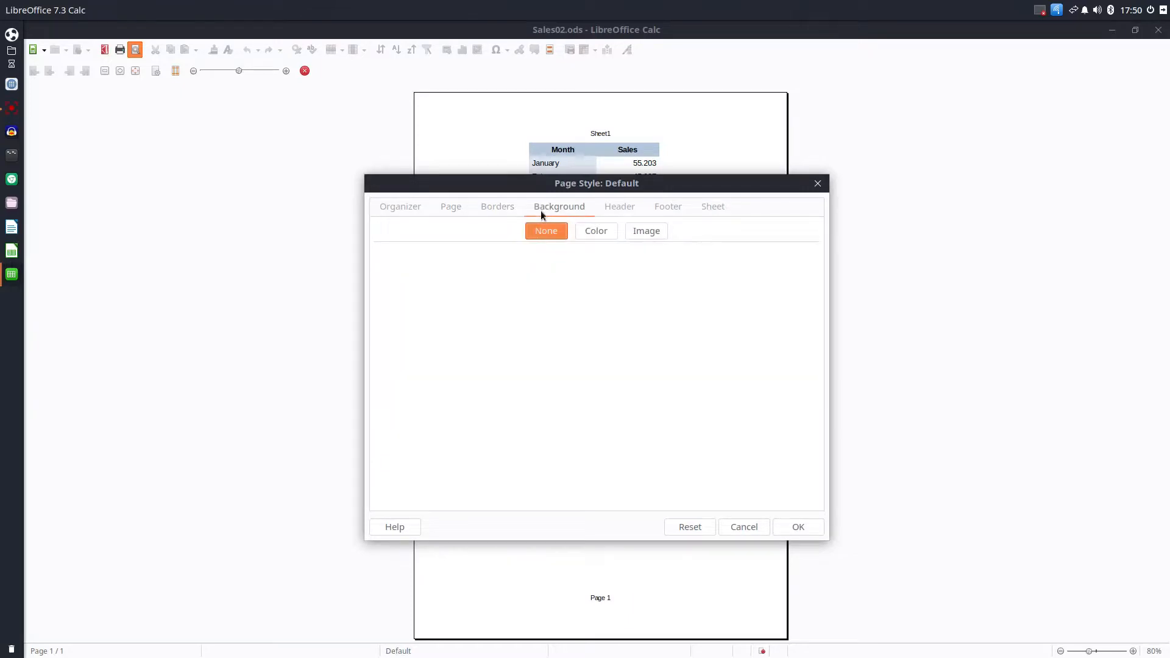
left_click(628, 210)
left_click(422, 241)
left_click(668, 207)
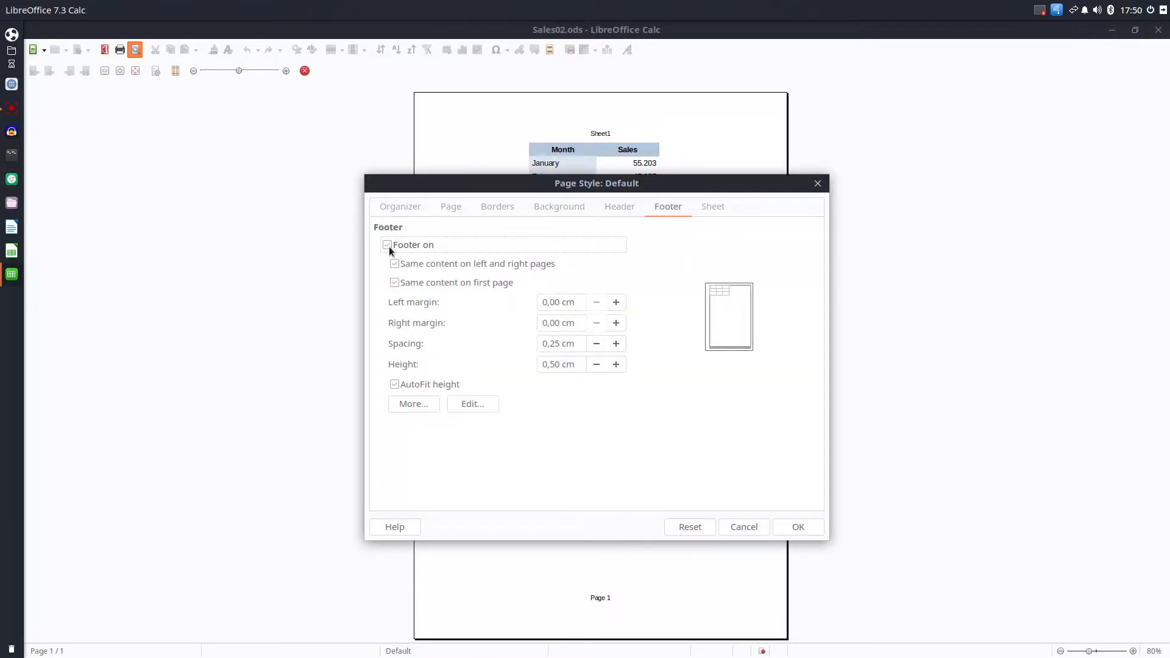
left_click(389, 247)
Step: Choose the scaling mode "Fit print range(s) to width/height" and apply the page style
left_click(713, 207)
left_click(591, 440)
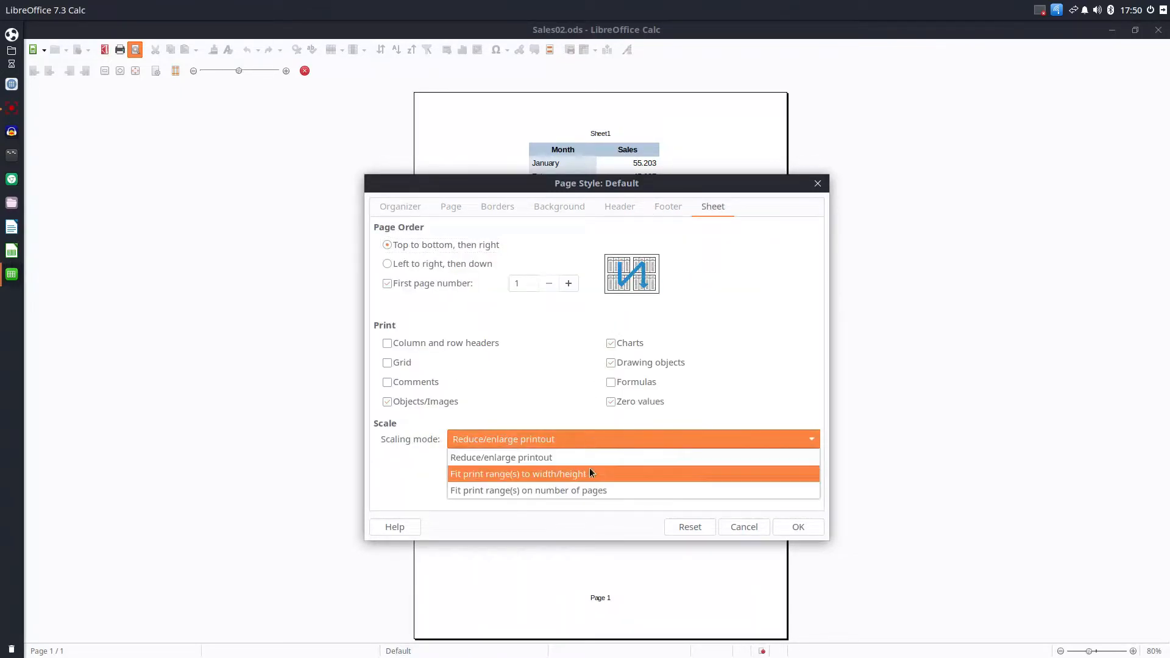
left_click(590, 474)
left_click(797, 528)
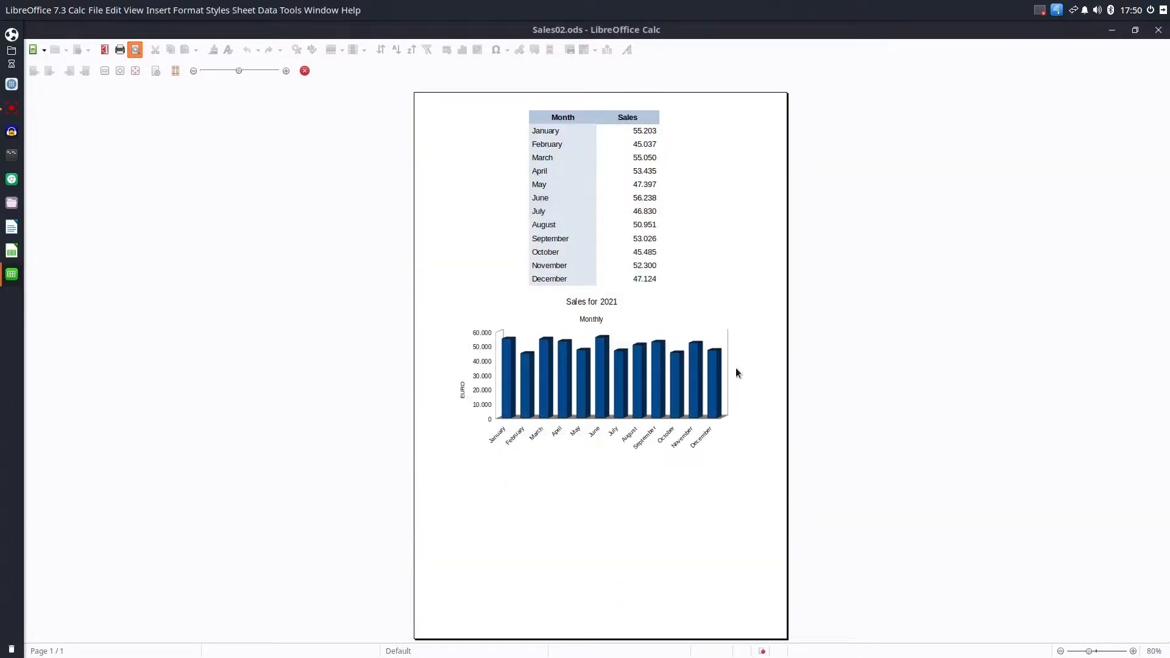
Step: Show the margin guides in the preview and lower the top margin slightly
left_click(175, 75)
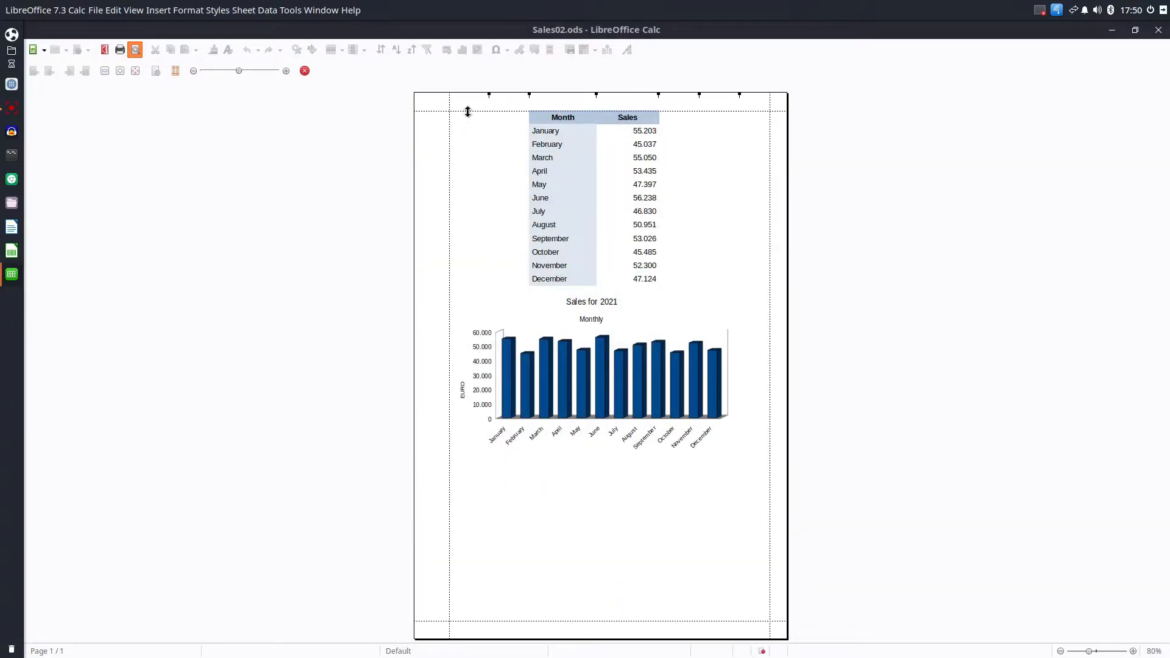
left_click_drag(467, 112, 466, 126)
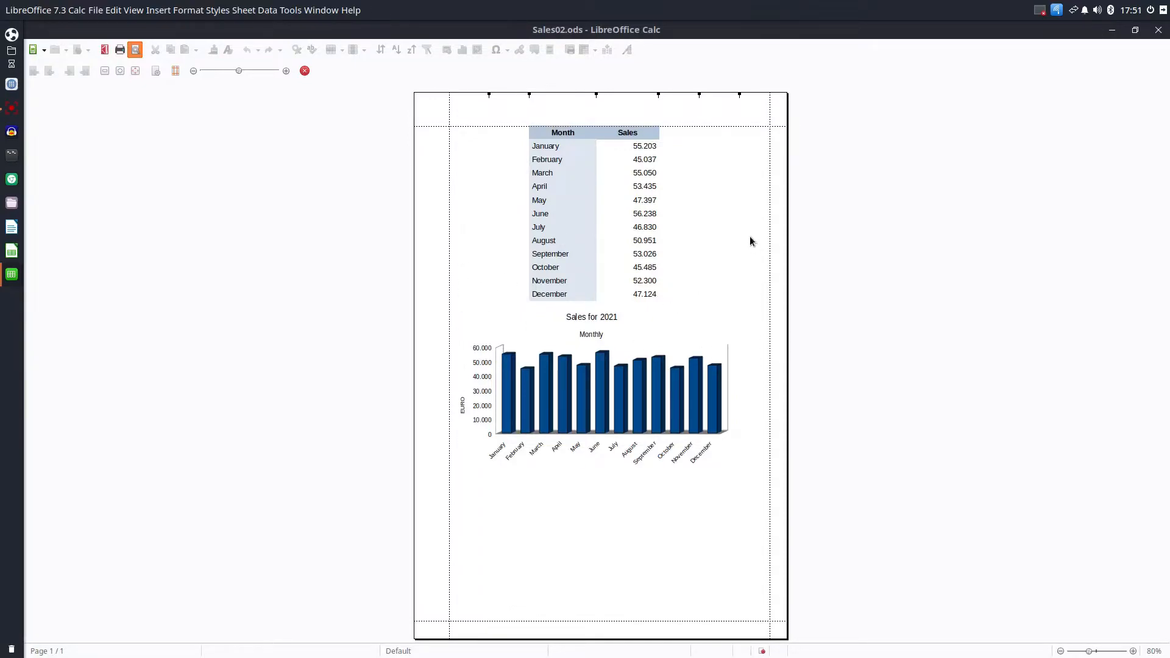
Step: Switch the page style's scaling mode to "Reduce/enlarge printout", raise the scaling factor above 100 %, and inspect the enlarged page
left_click(156, 71)
left_click(603, 438)
left_click(604, 452)
left_click(602, 461)
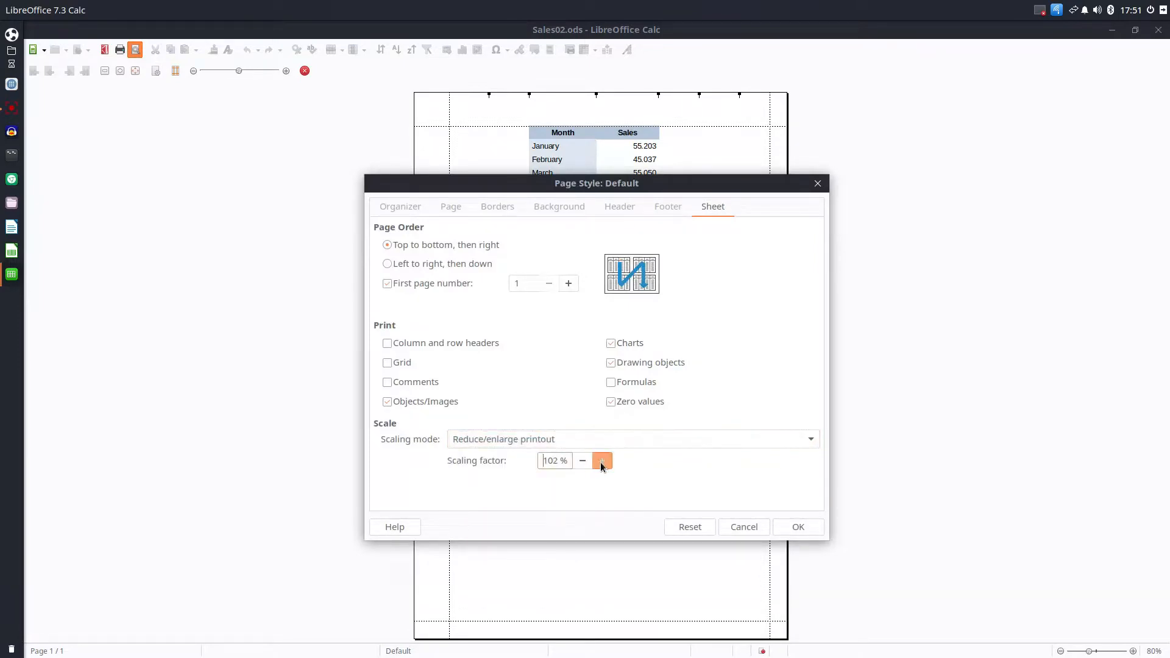
left_click(602, 461)
left_click(799, 527)
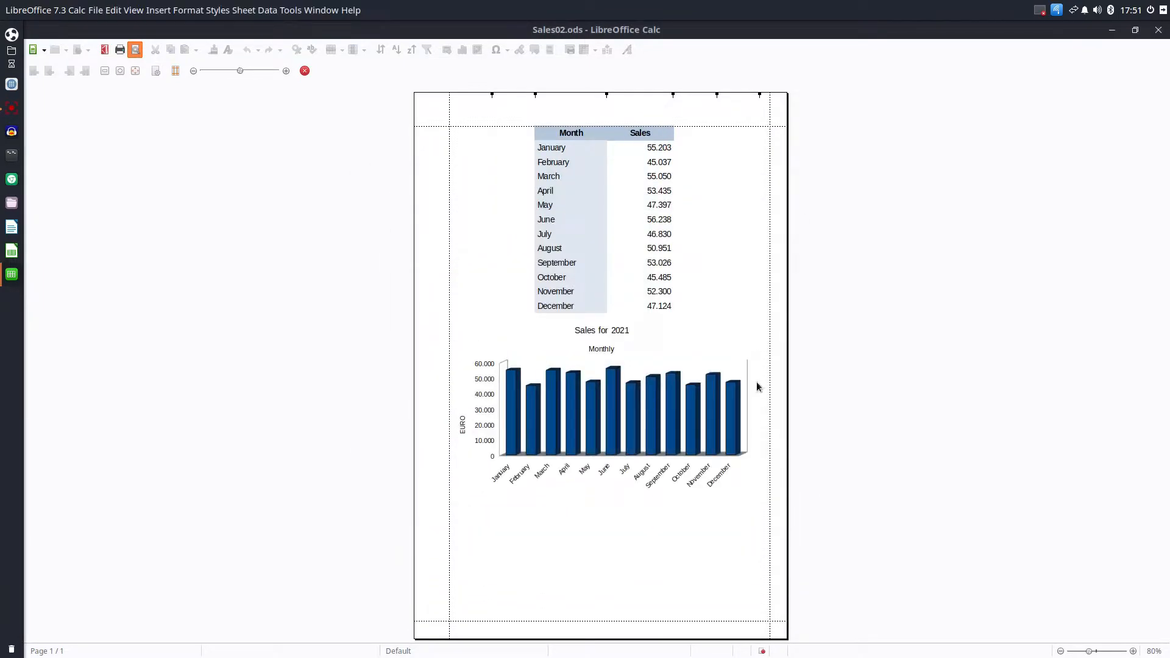
scroll(762, 277, "up", 3)
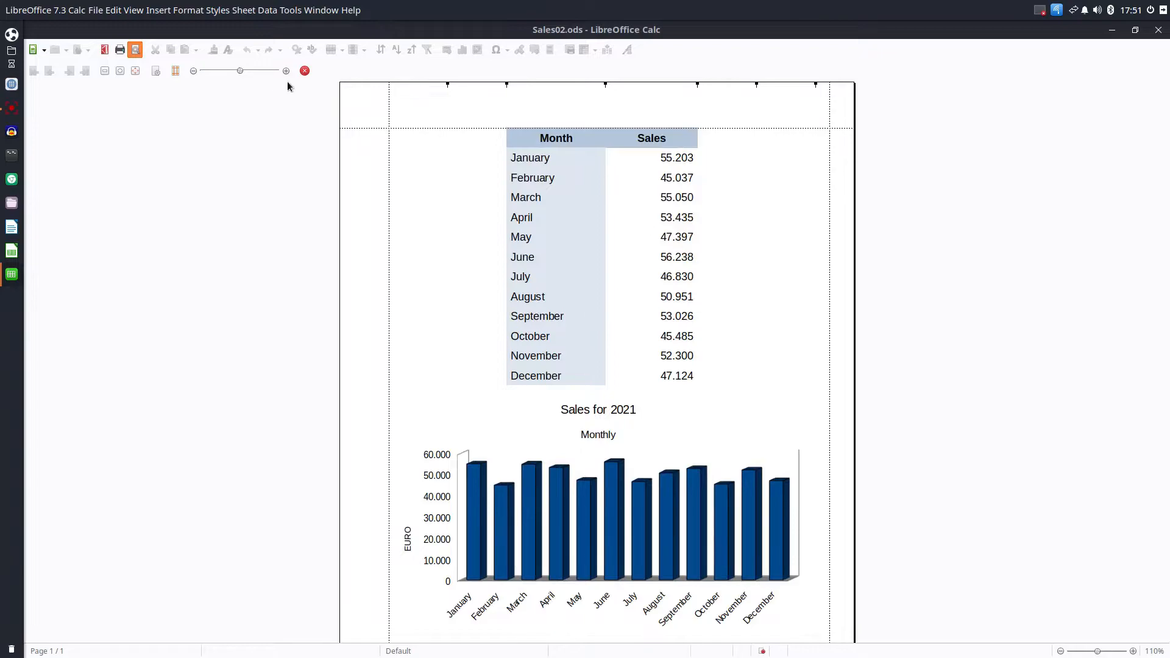
Step: Leave the print preview and set the chart's main title "Sales for 2021" to Bold, 16 pt
key("Escape")
scroll(328, 232, "down", 3)
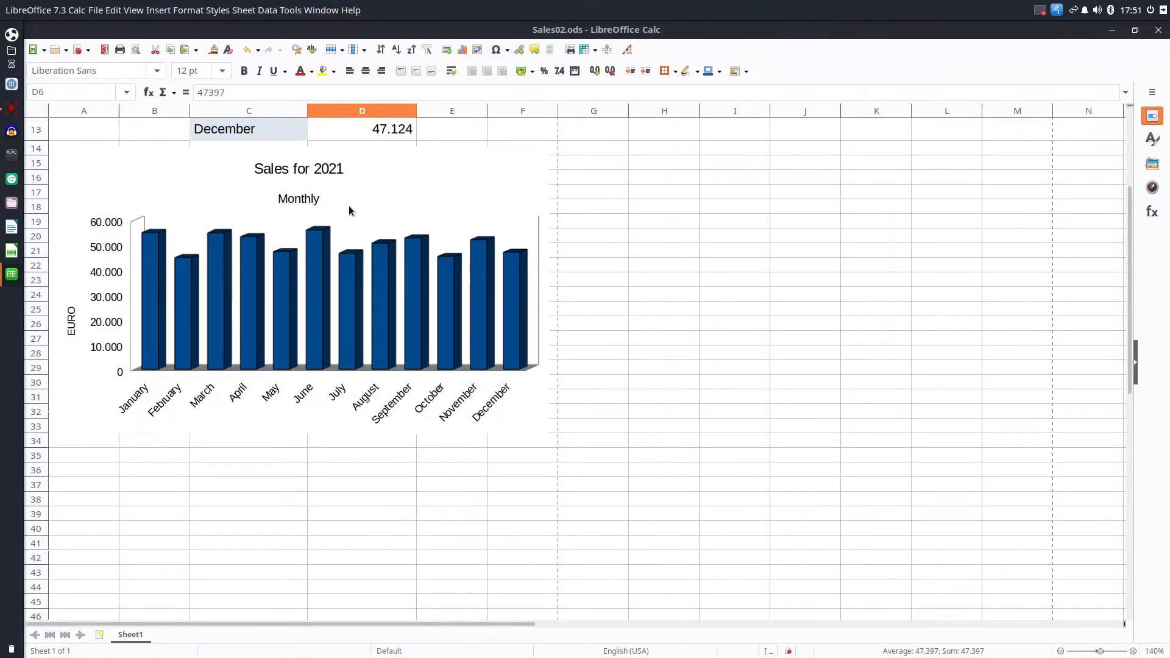
double_click(320, 170)
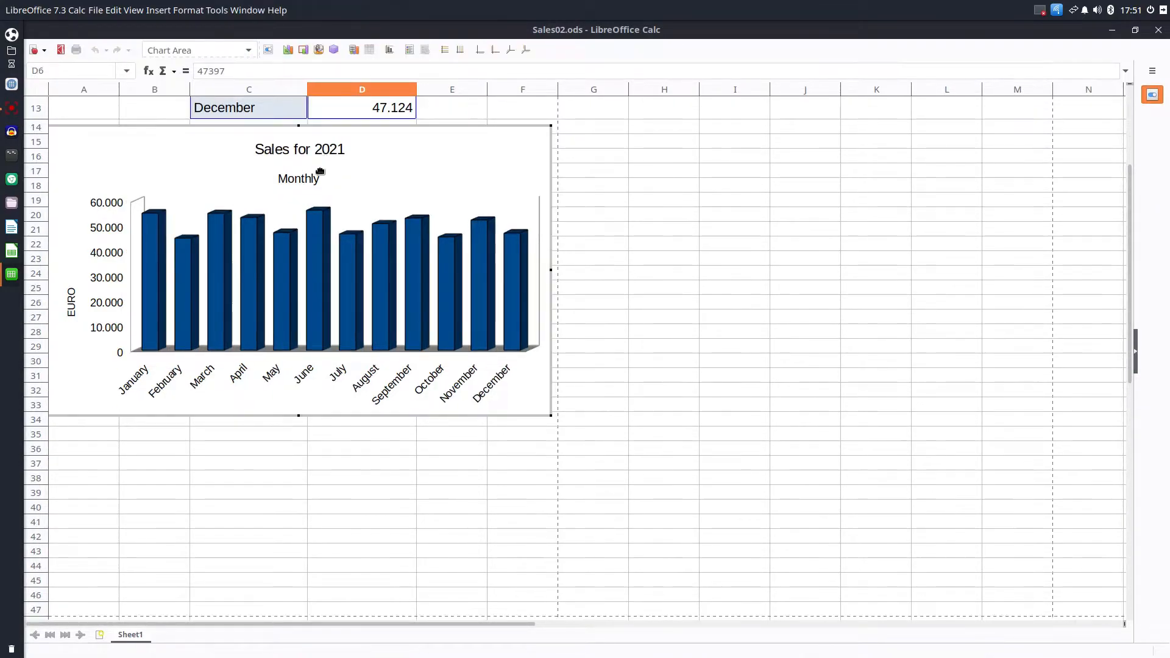
left_click(319, 149)
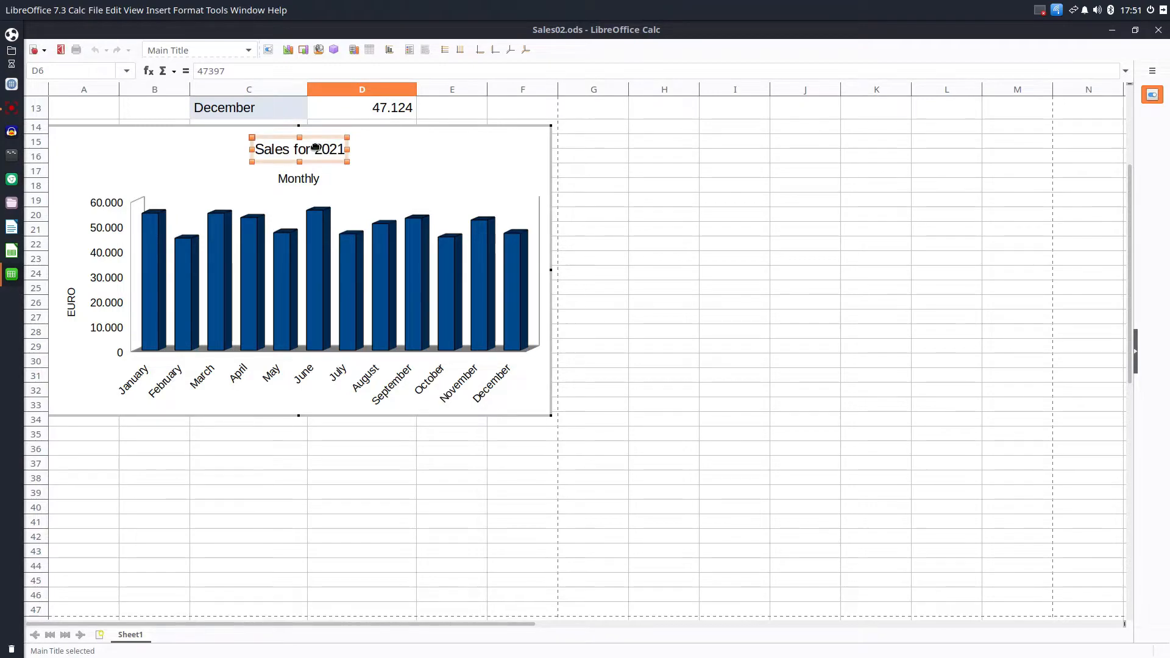
left_click(280, 151)
right_click(279, 151)
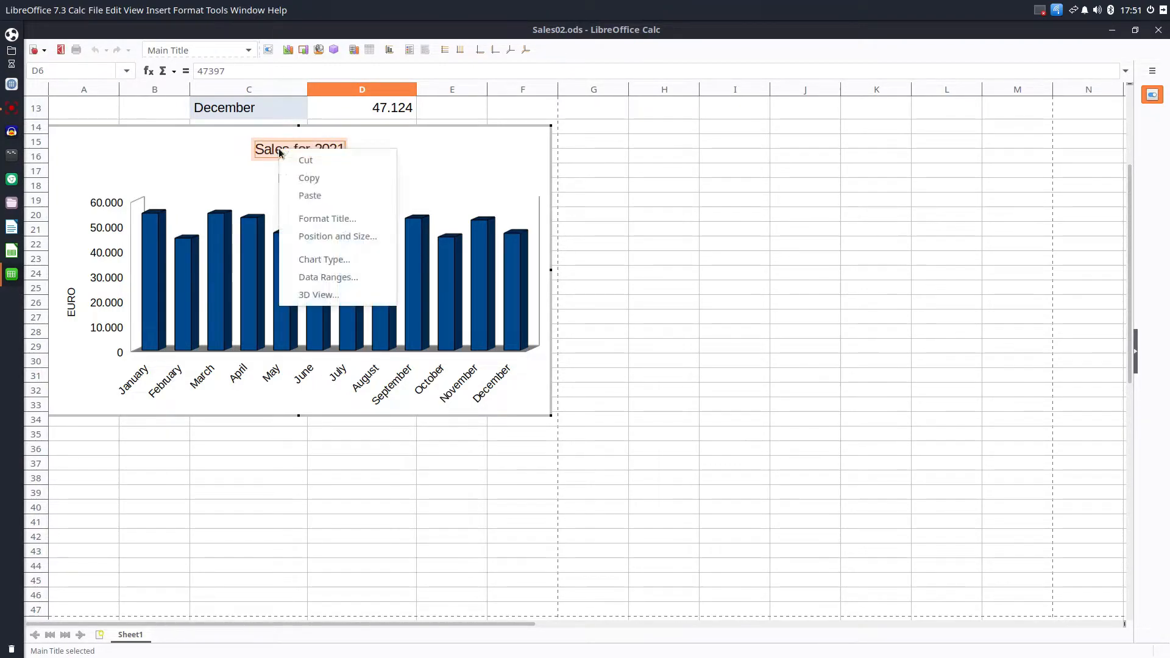
left_click(341, 219)
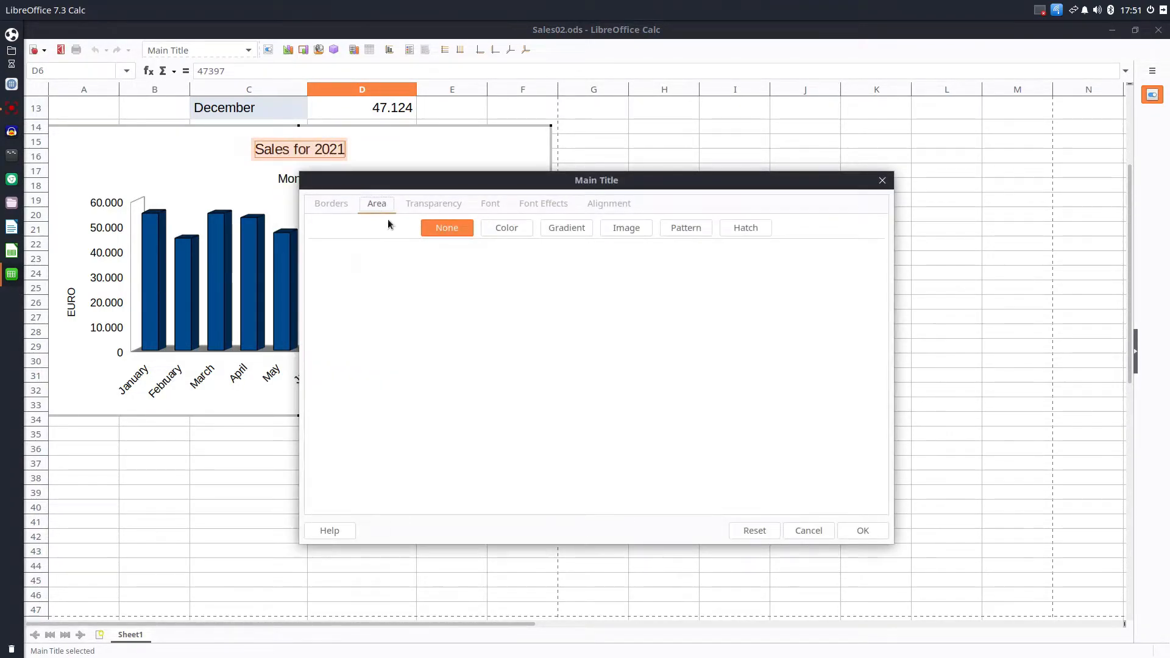
left_click(345, 204)
left_click(371, 206)
left_click(418, 207)
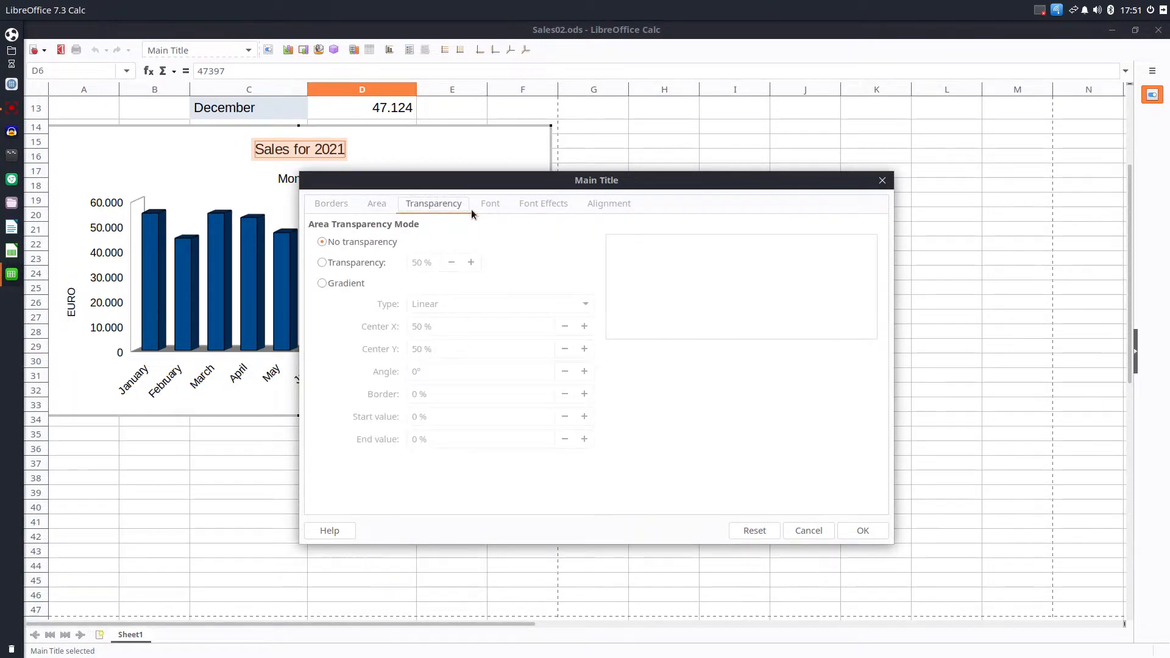
left_click(489, 205)
left_click(566, 282)
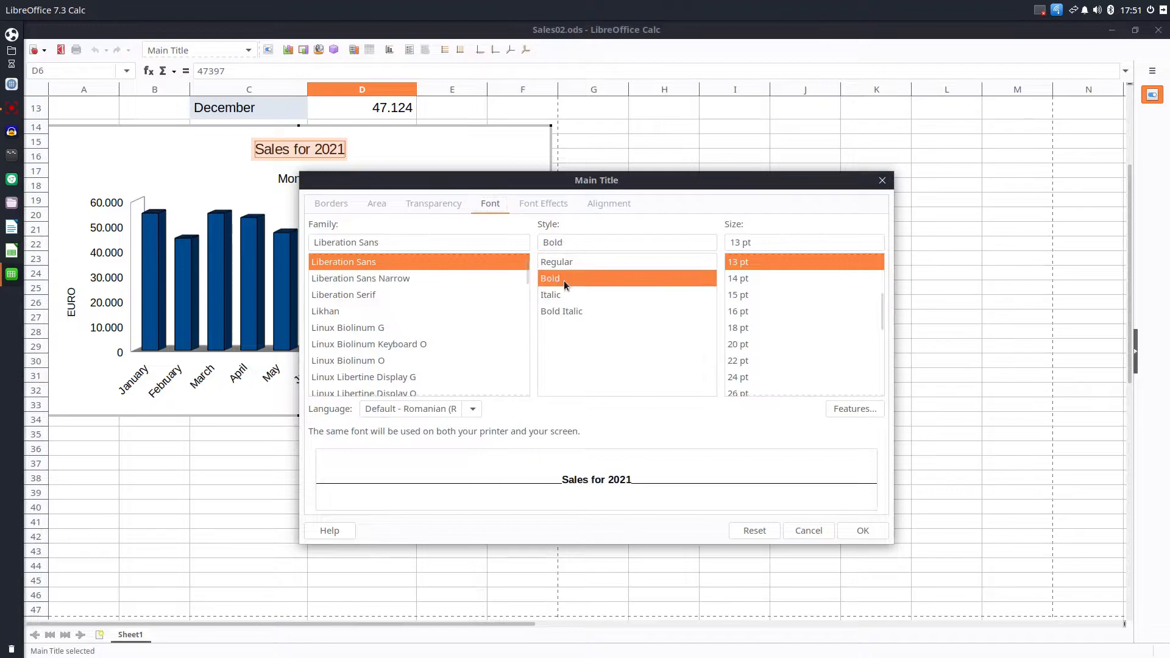
left_click(754, 310)
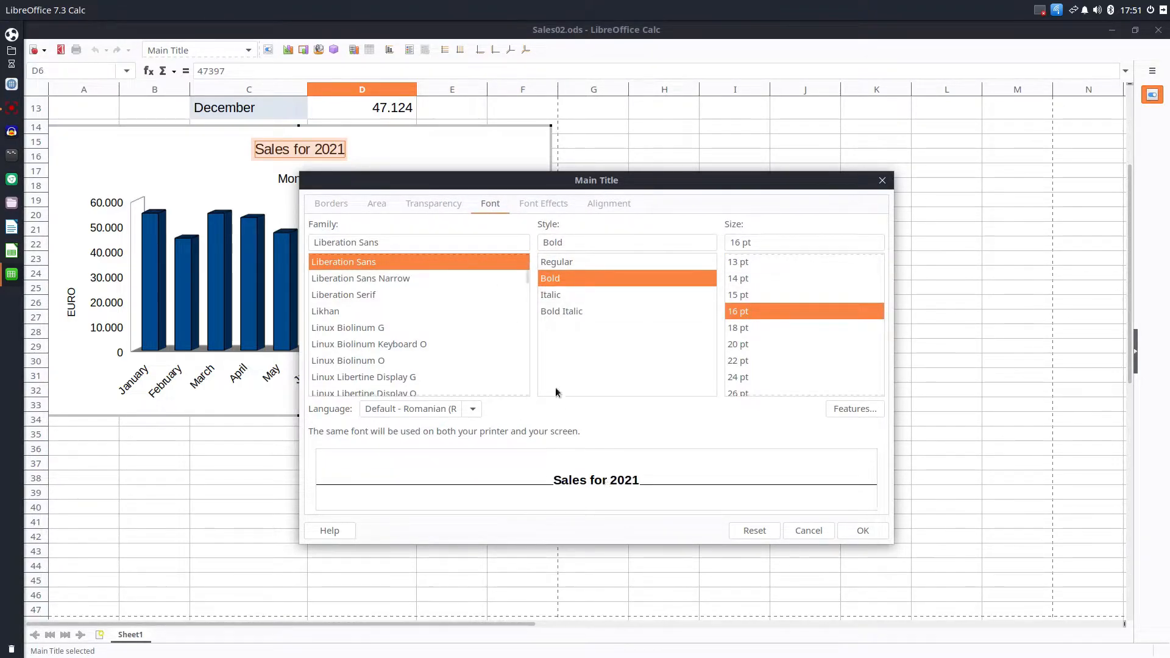
Step: Set the main title's font color to Blue and apply the title formatting
left_click(536, 207)
left_click(470, 240)
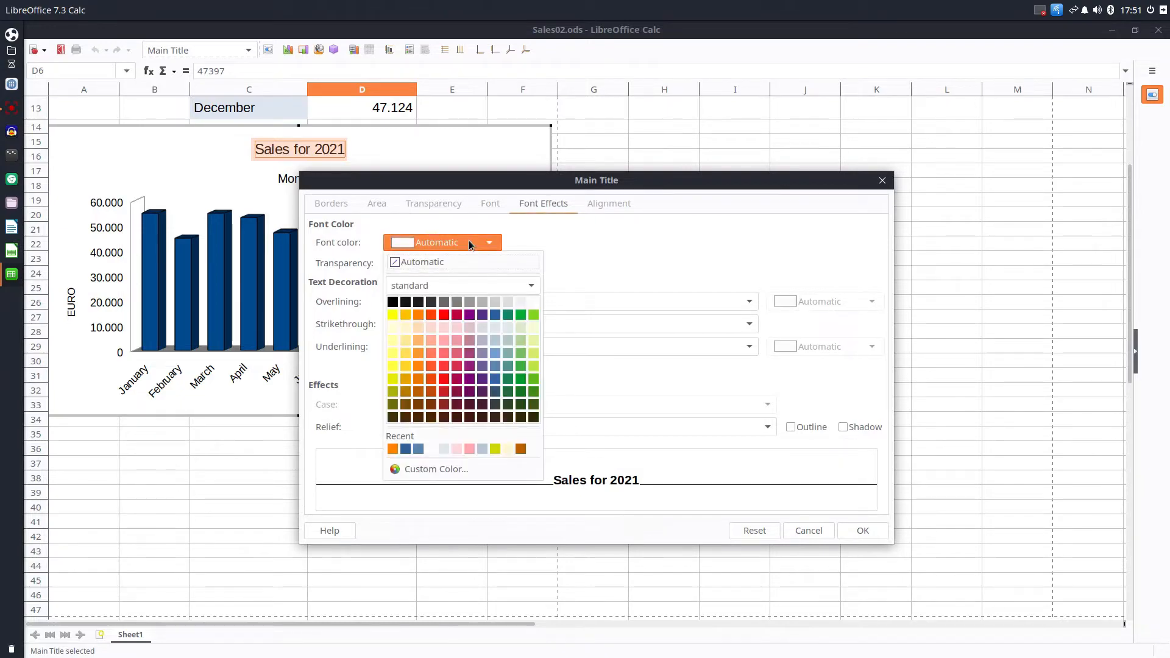
left_click(495, 314)
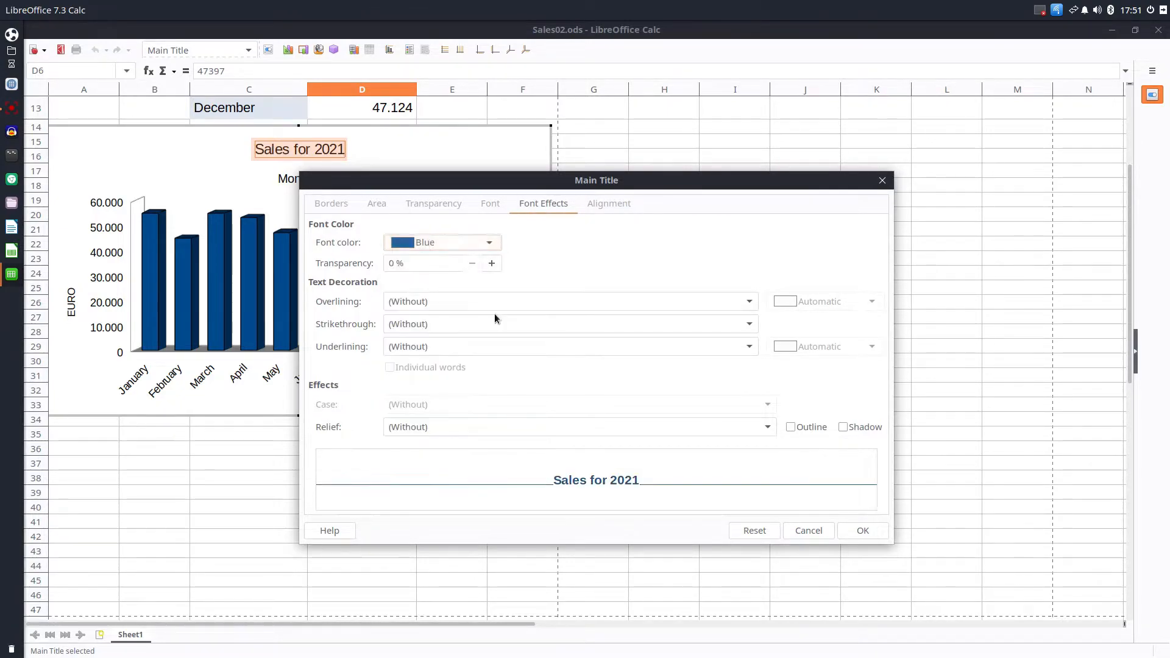
left_click(591, 207)
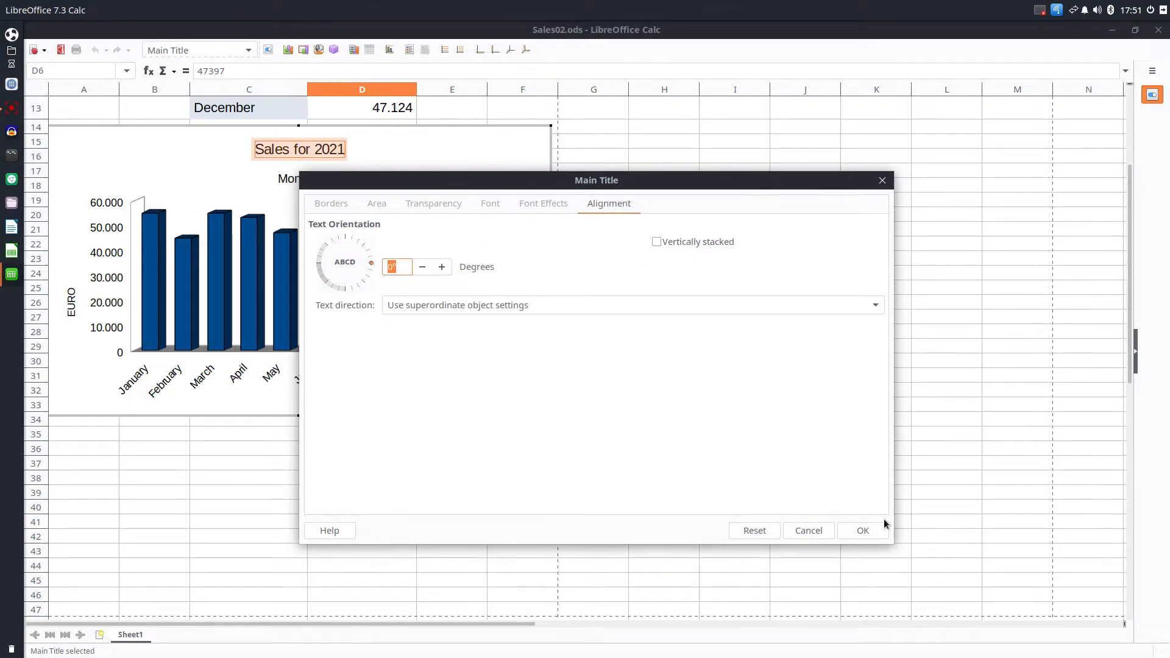
left_click(874, 535)
left_click(780, 388)
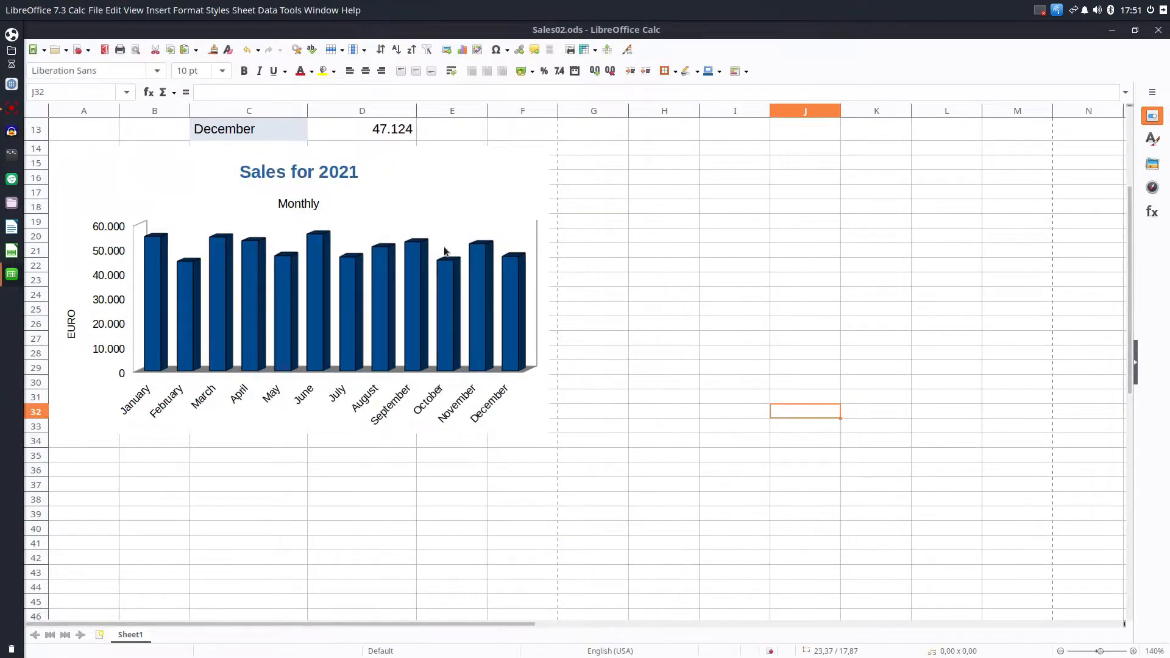
Step: Delete the "Monthly" subtitle from the chart
double_click(304, 208)
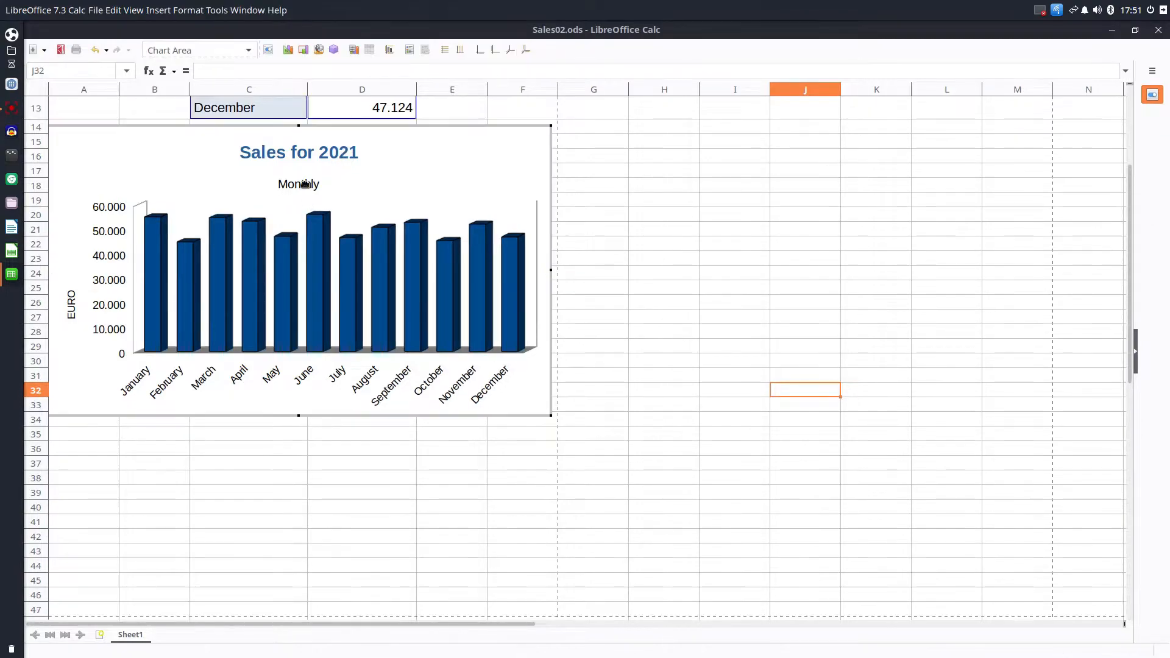
left_click(305, 184)
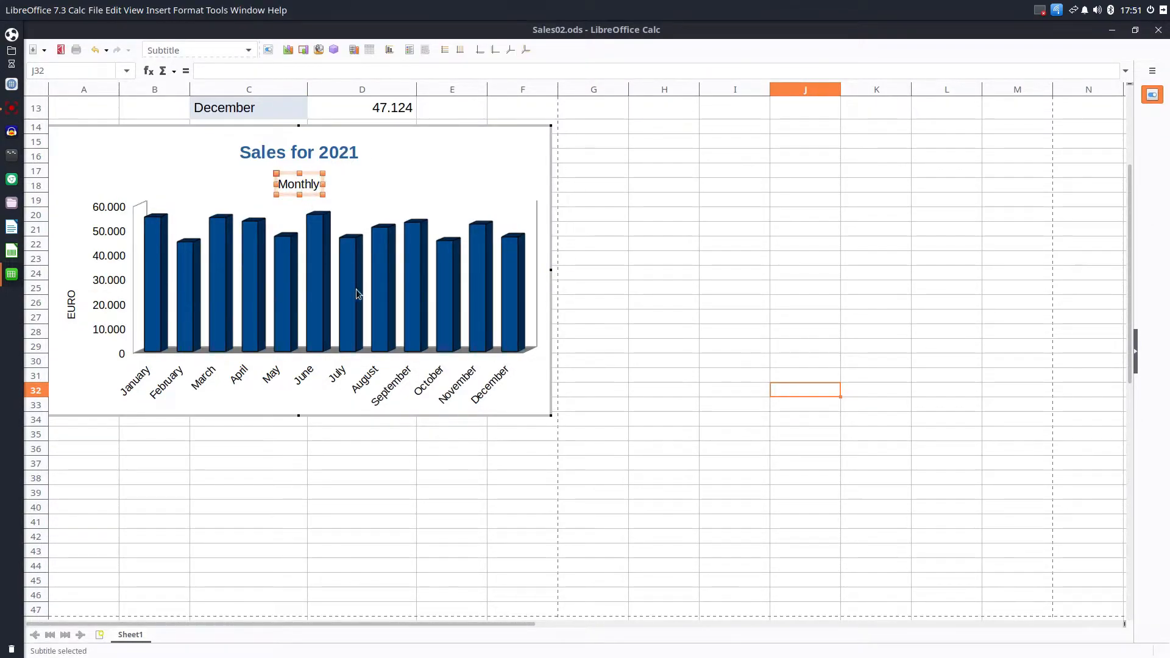
key("Delete")
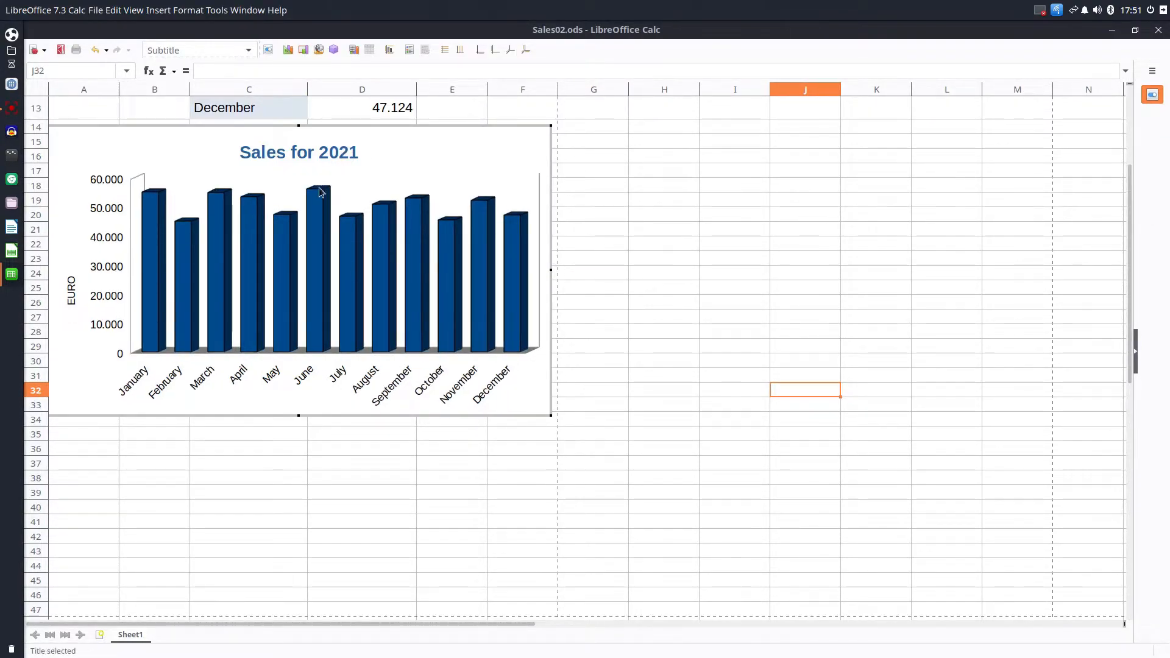
Step: Move the Y axis title "EURO" up along the axis, level with about the 40.000 label
double_click(73, 294)
left_click(84, 301)
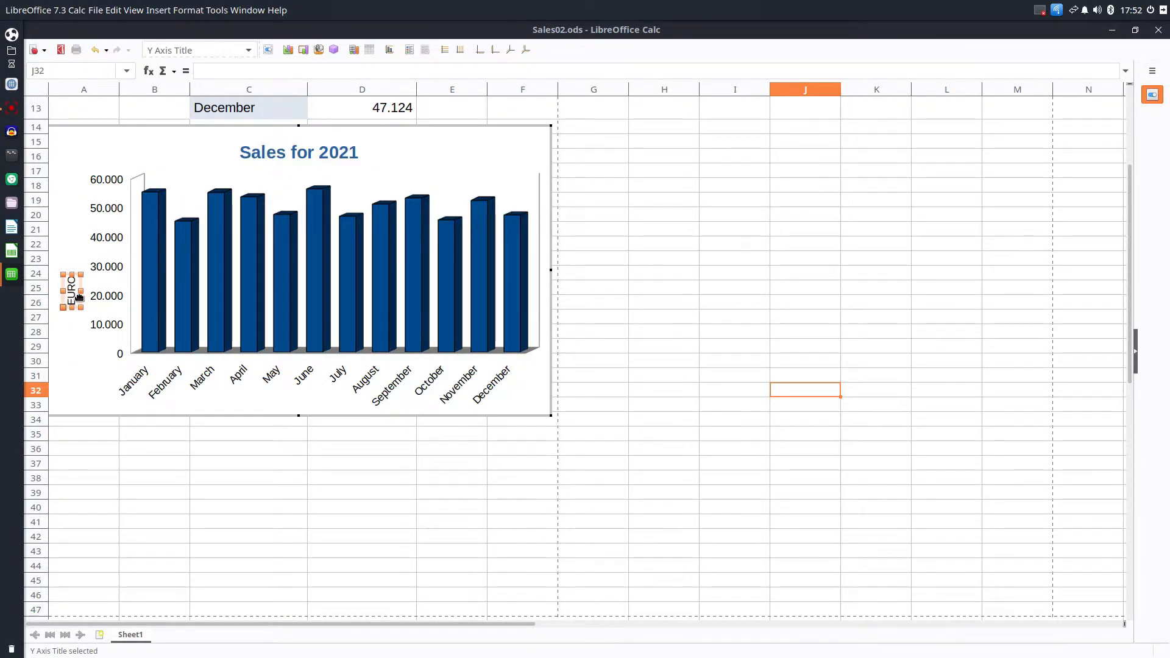
left_click_drag(79, 297, 80, 248)
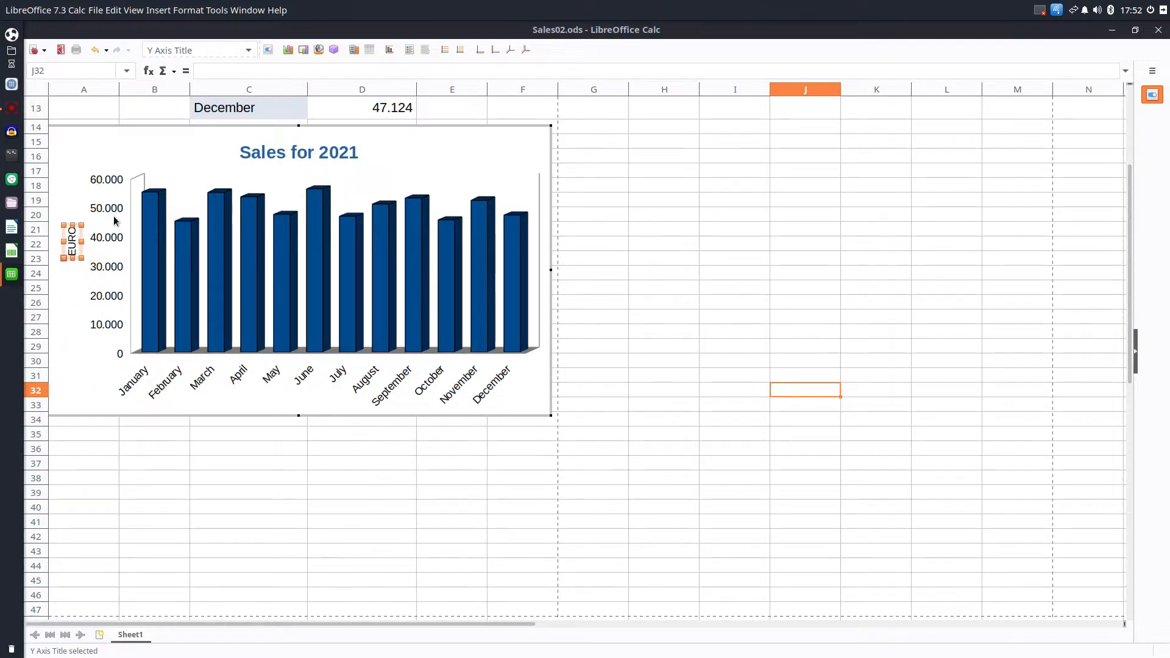
key("Down")
key("Down")
key("Down")
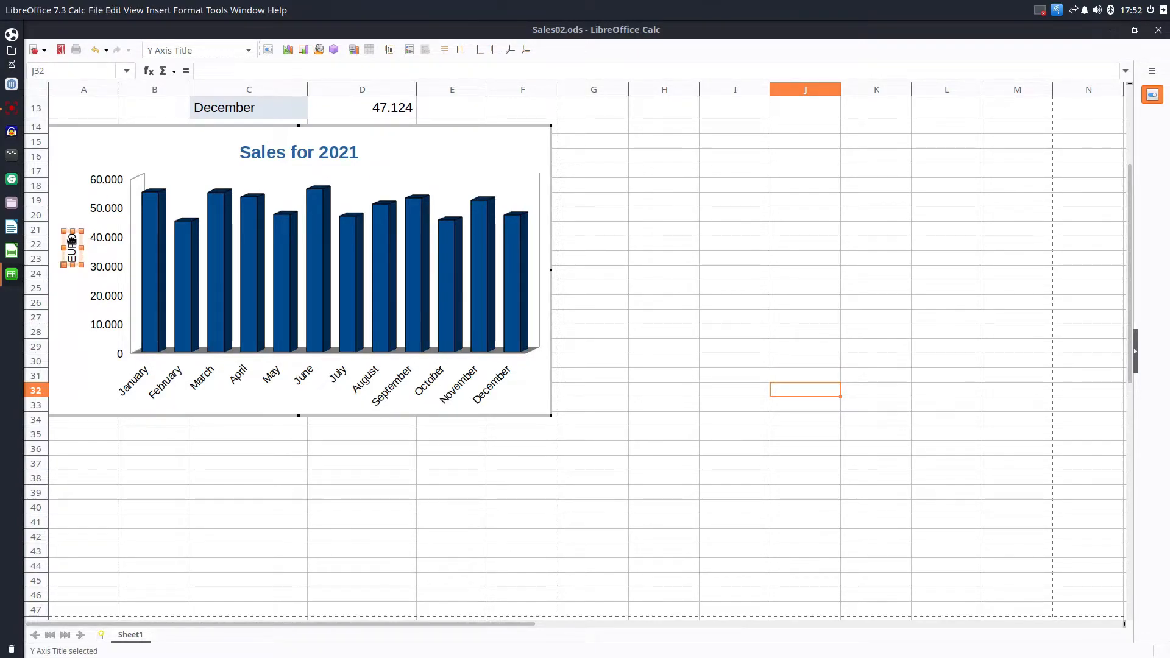
Step: Set the font color of the Y axis title "EURO" to Blue
double_click(71, 238)
double_click(81, 247)
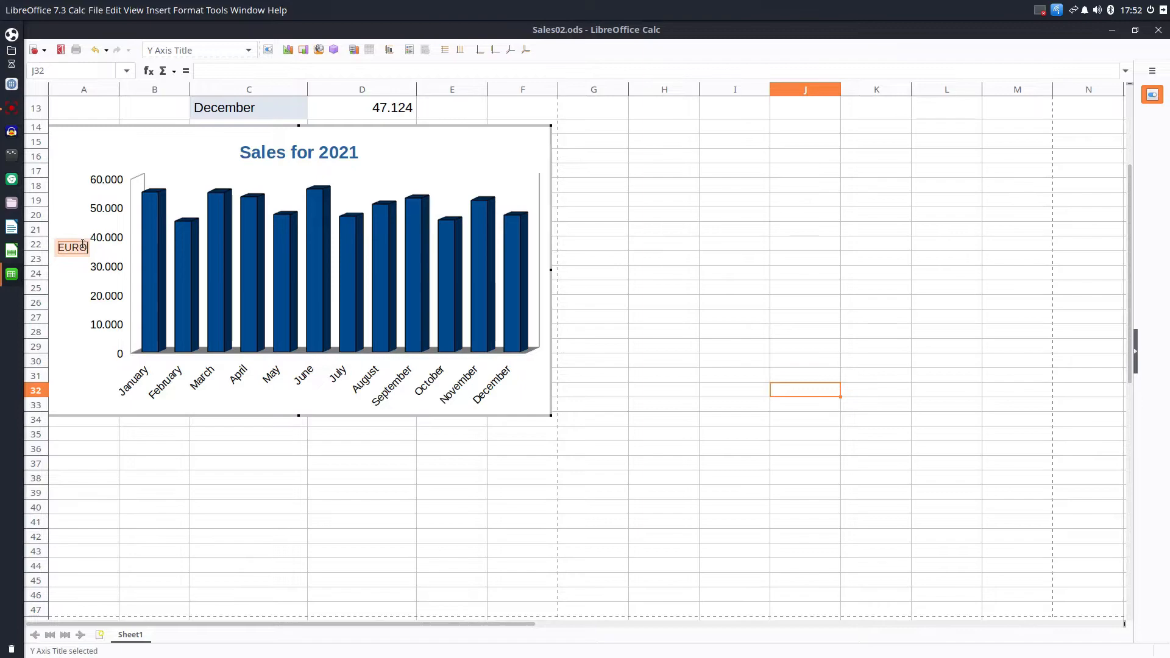
right_click(83, 249)
left_click(131, 314)
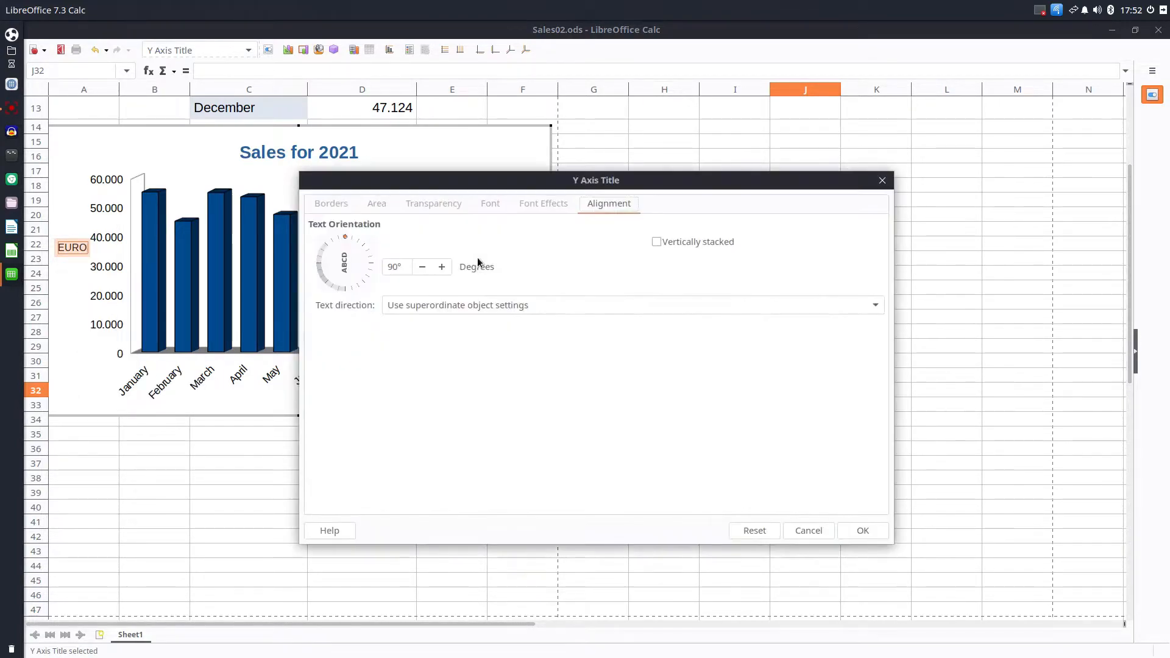
left_click(544, 203)
left_click(451, 242)
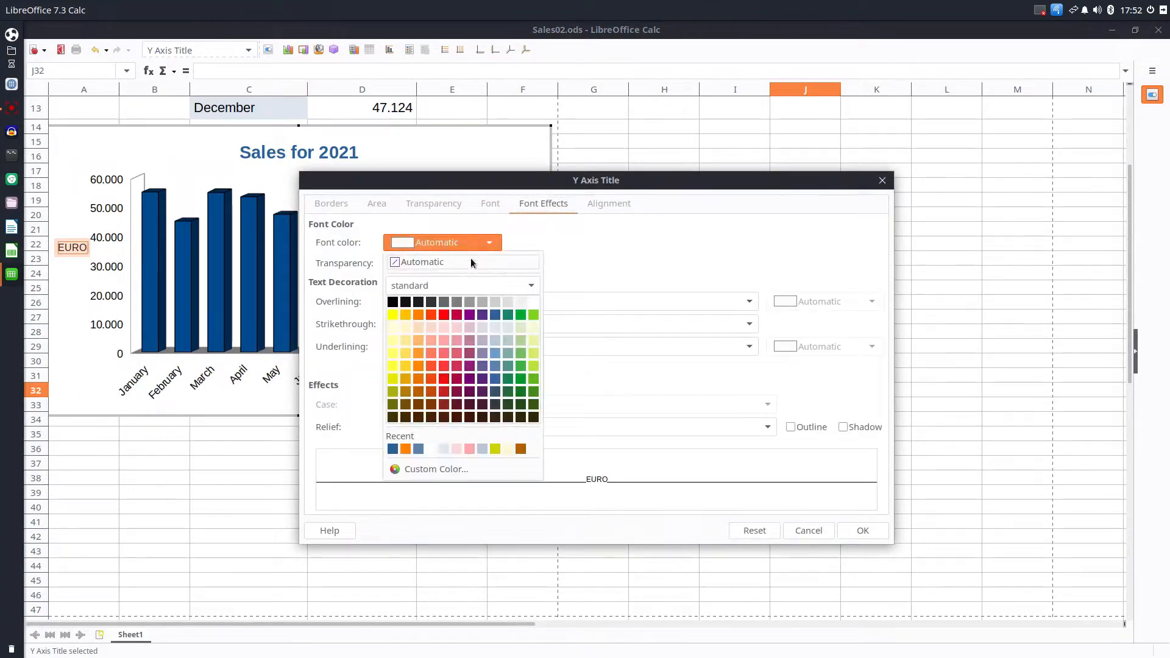
left_click(496, 317)
Step: Make the Y axis title Bold at 10 pt and apply its formatting
left_click(496, 207)
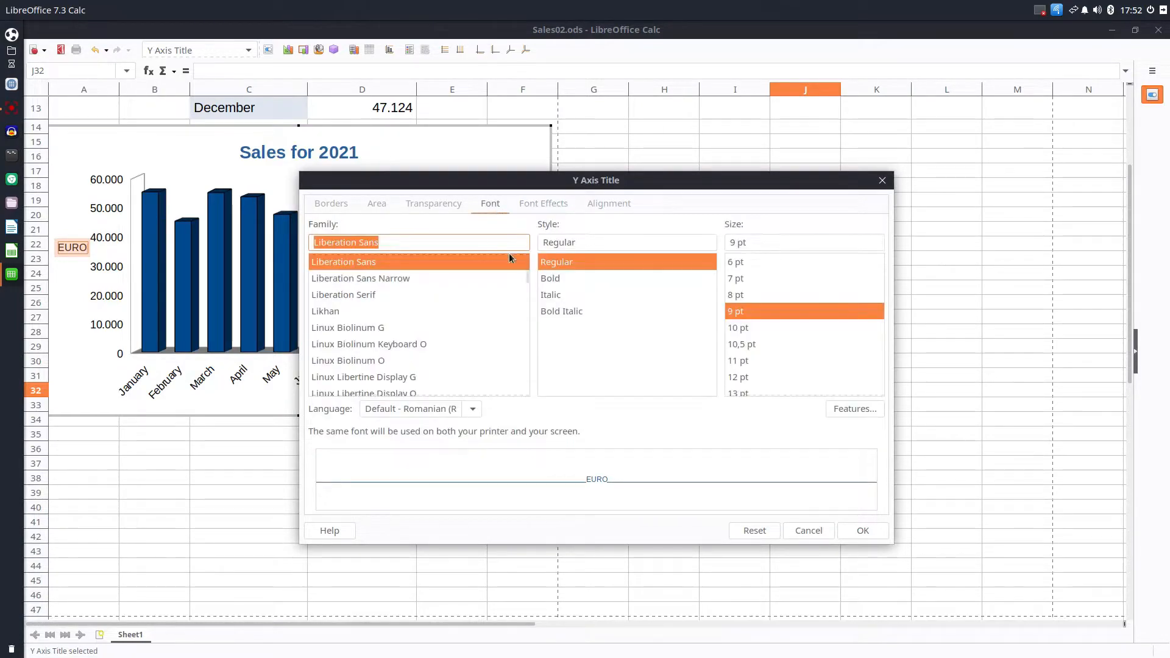
left_click(751, 327)
left_click(550, 278)
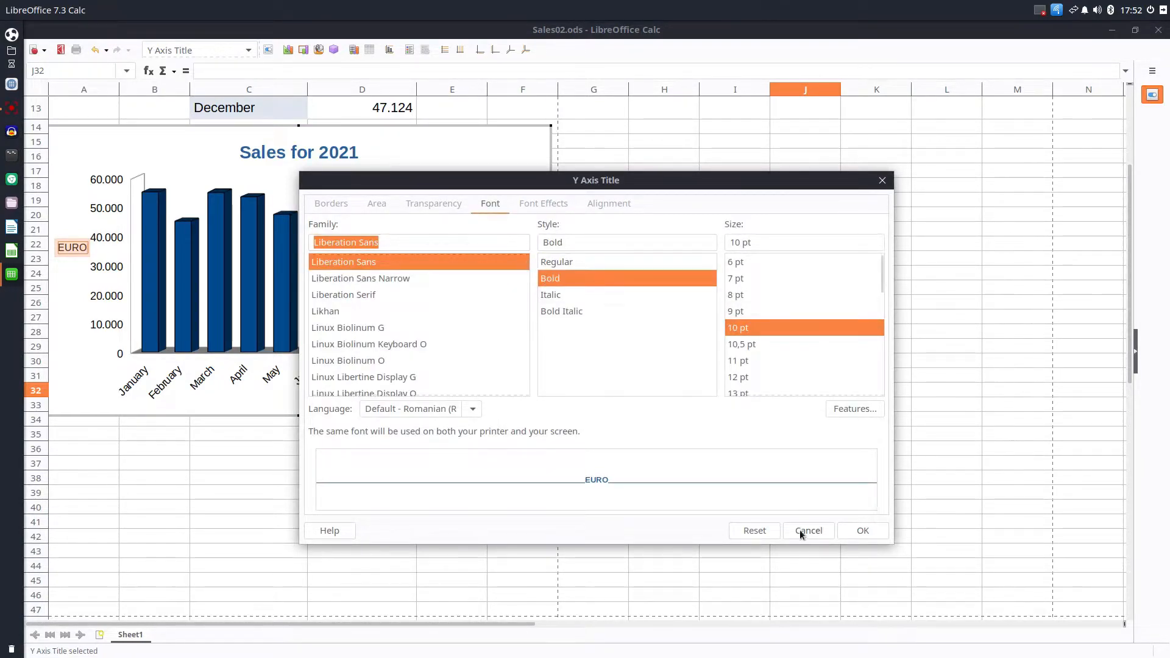
left_click(861, 530)
left_click(390, 539)
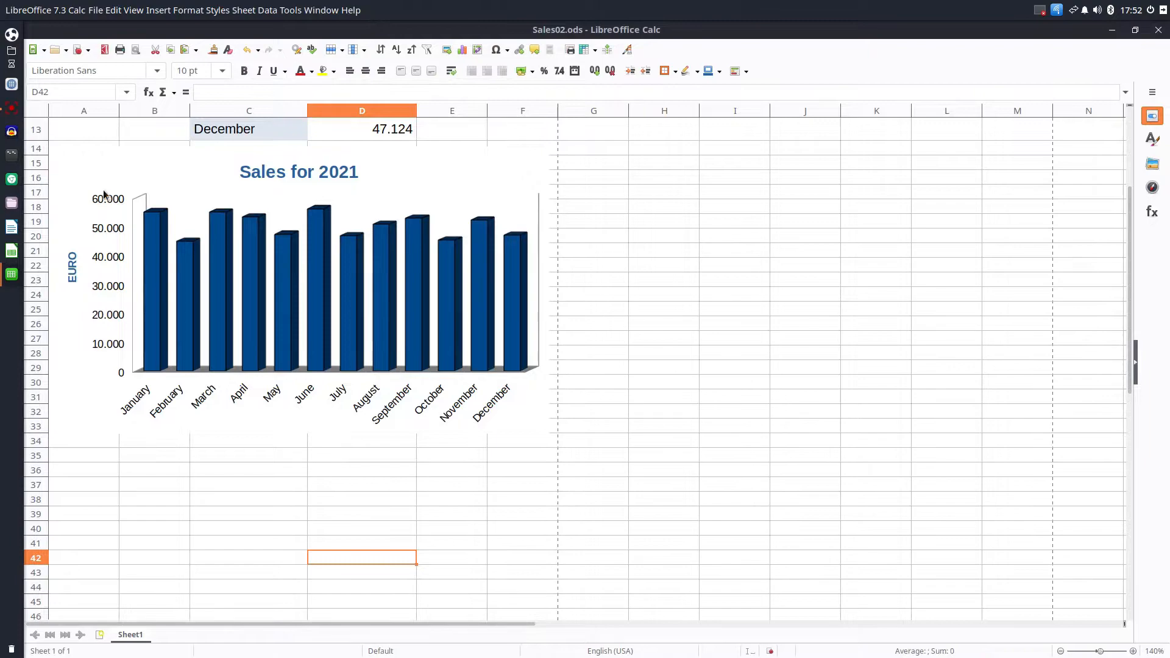
Step: Format the Y axis value labels as Bold, 11 pt, and apply the change
double_click(101, 268)
right_click(102, 235)
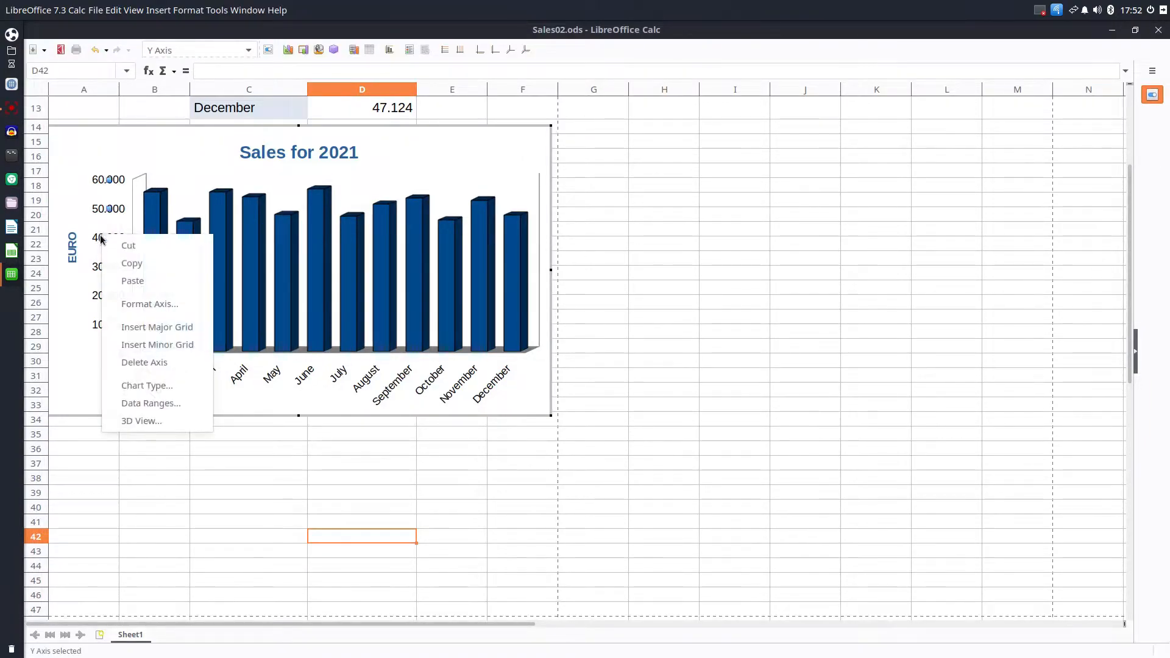
left_click(128, 303)
left_click(579, 281)
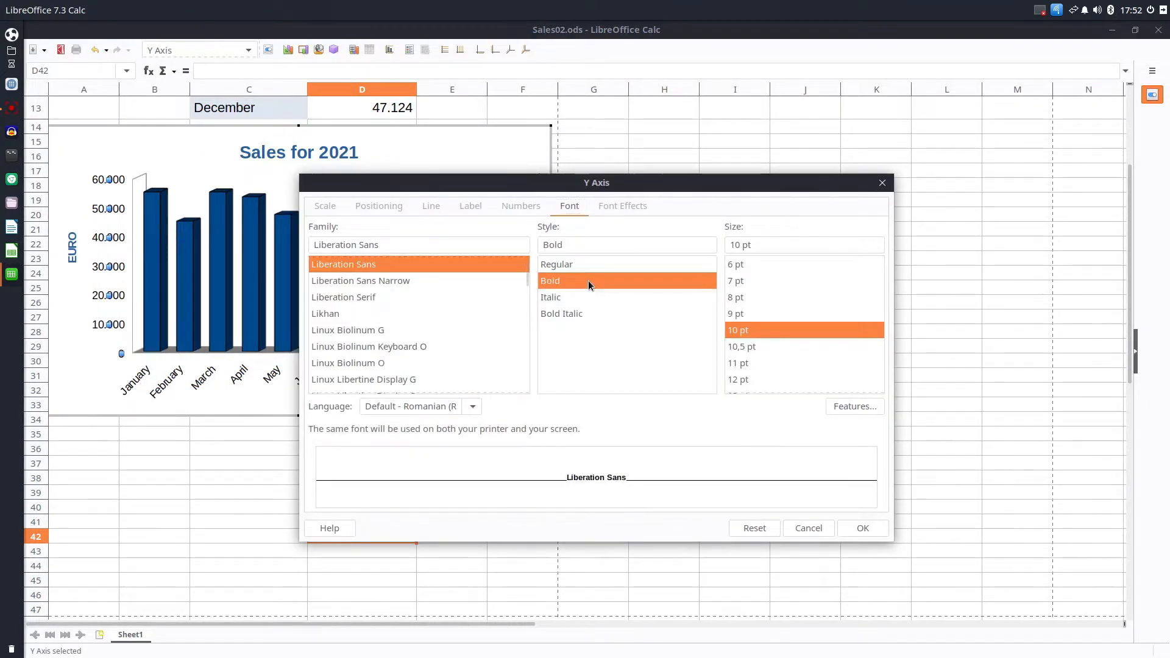
left_click(744, 363)
left_click(540, 208)
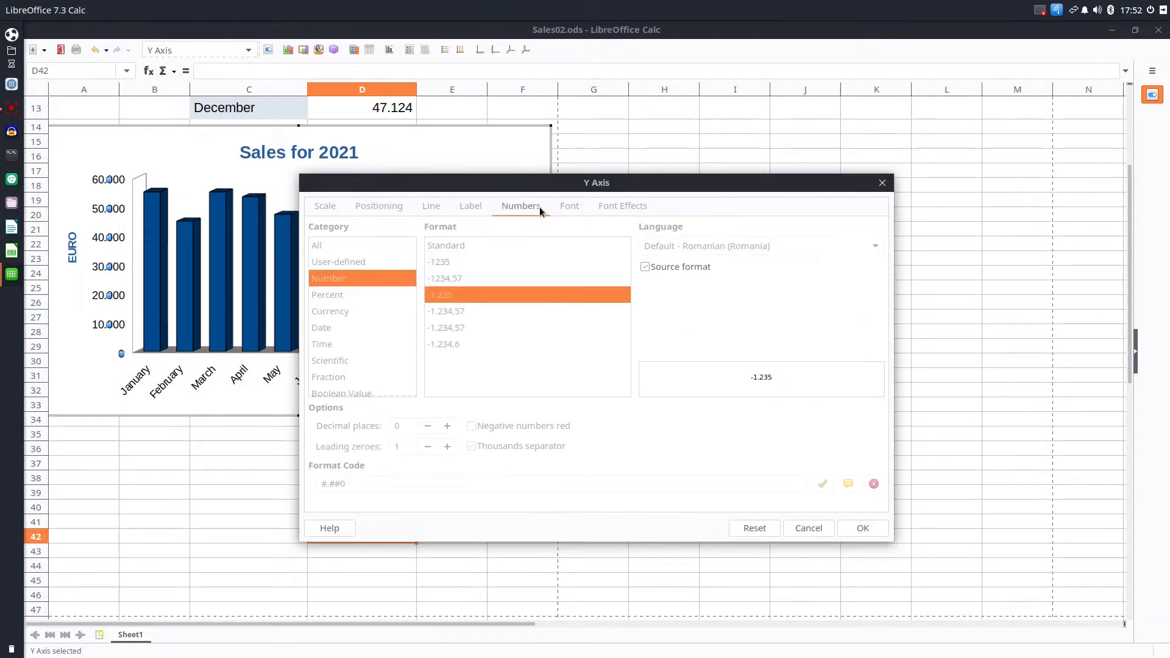
left_click(476, 207)
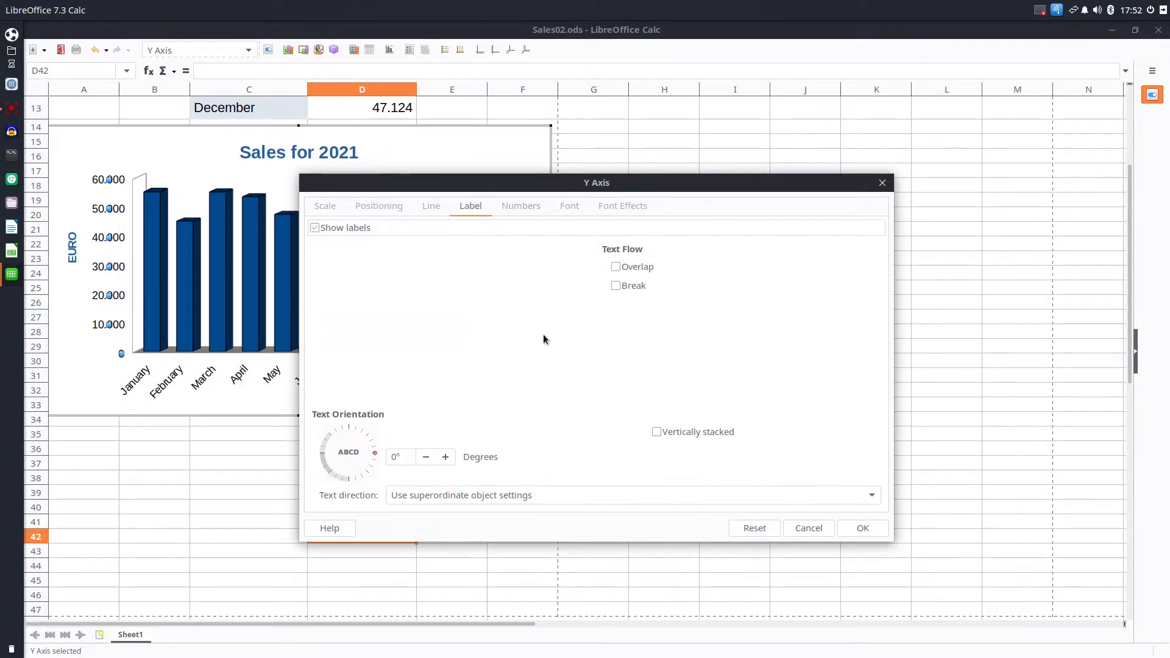
left_click(860, 532)
left_click(463, 487)
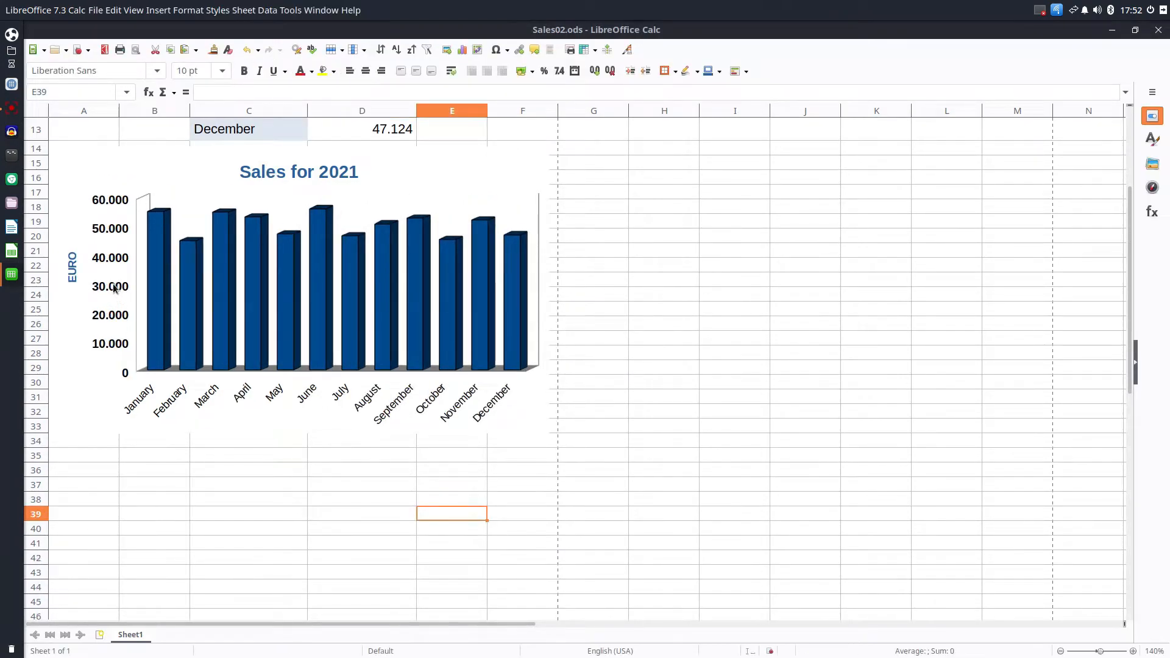
Step: Set the font color of the Y axis value labels to Blue and leave chart editing
double_click(113, 288)
double_click(114, 286)
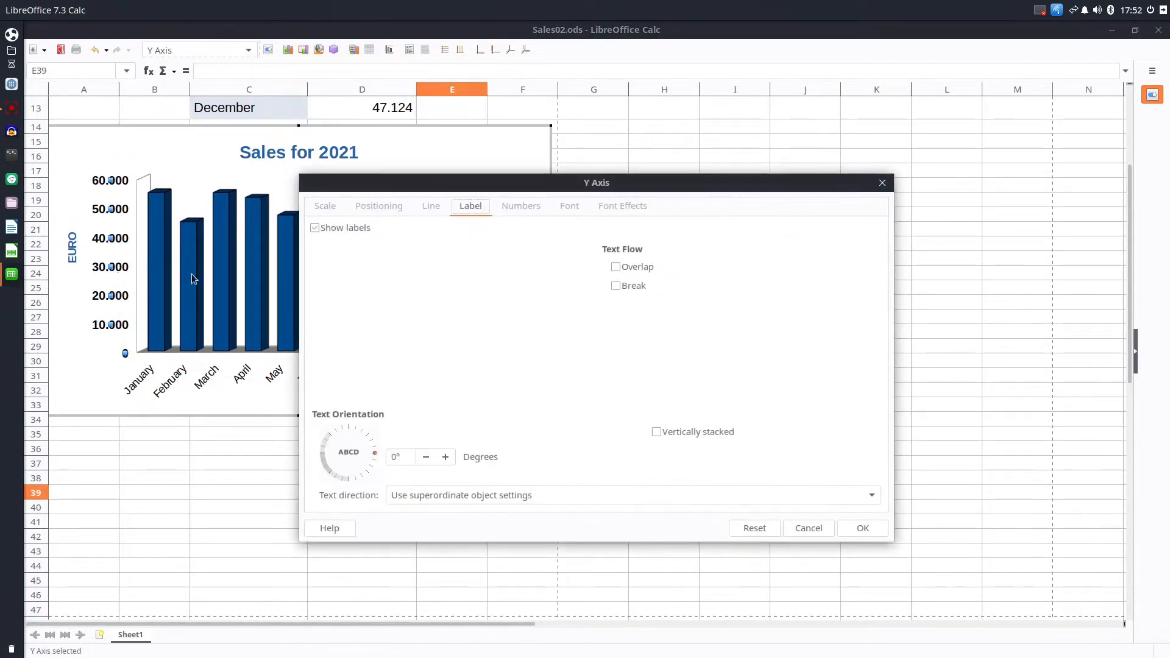
left_click(621, 206)
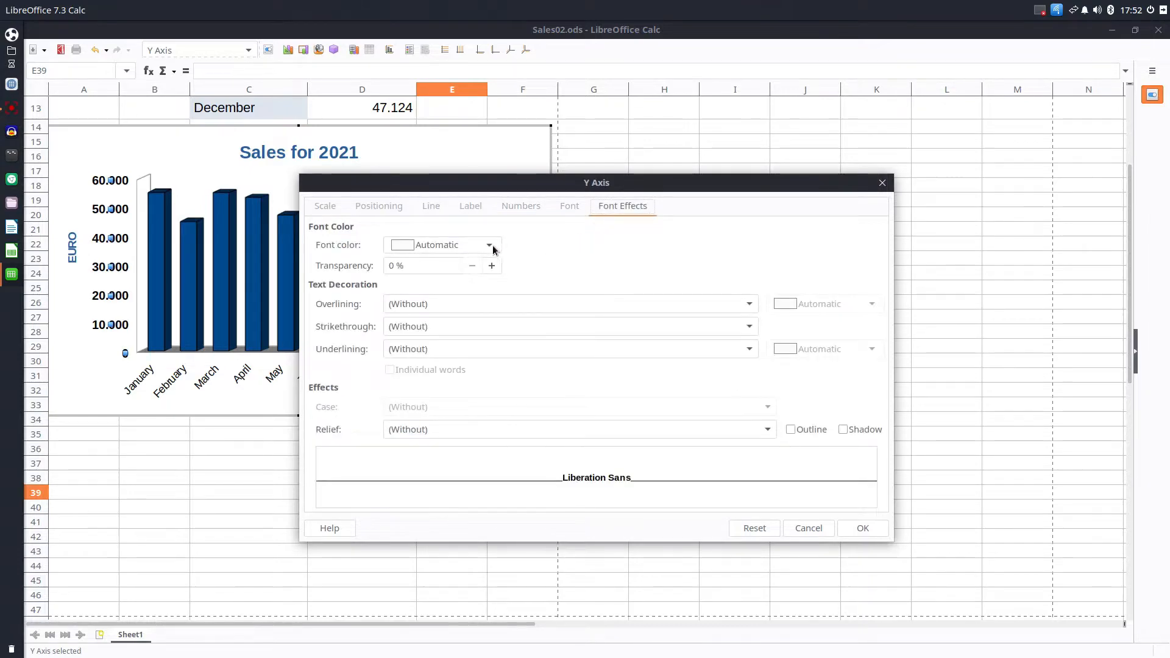
left_click(491, 246)
left_click(496, 313)
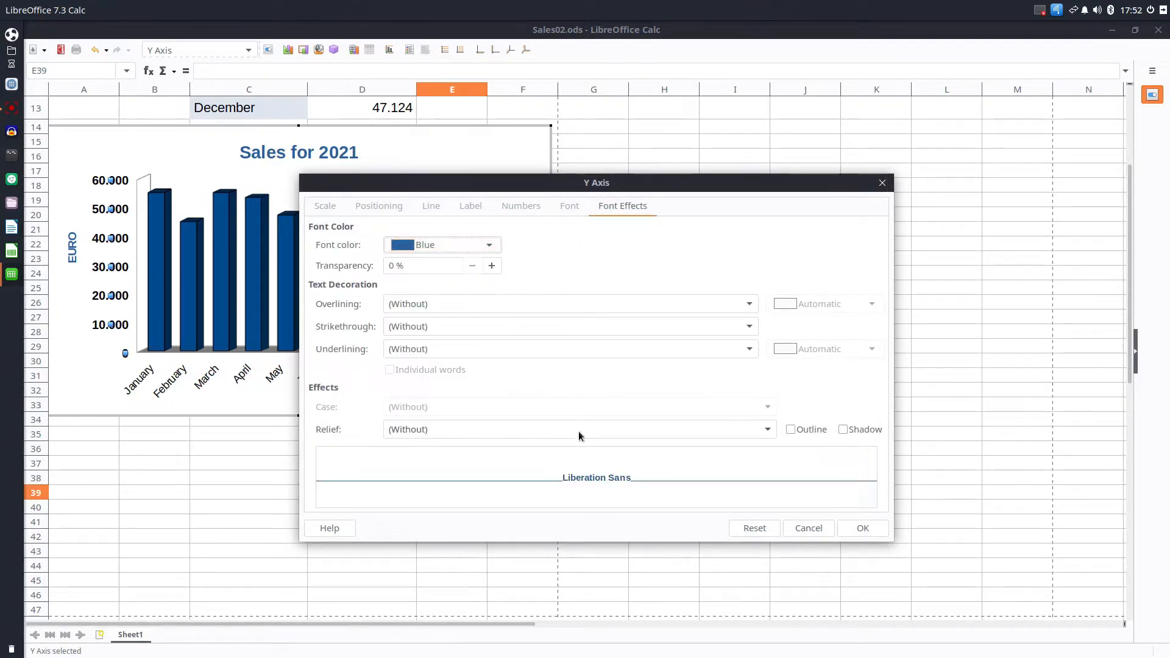
left_click(860, 528)
key("Escape")
left_click(681, 508)
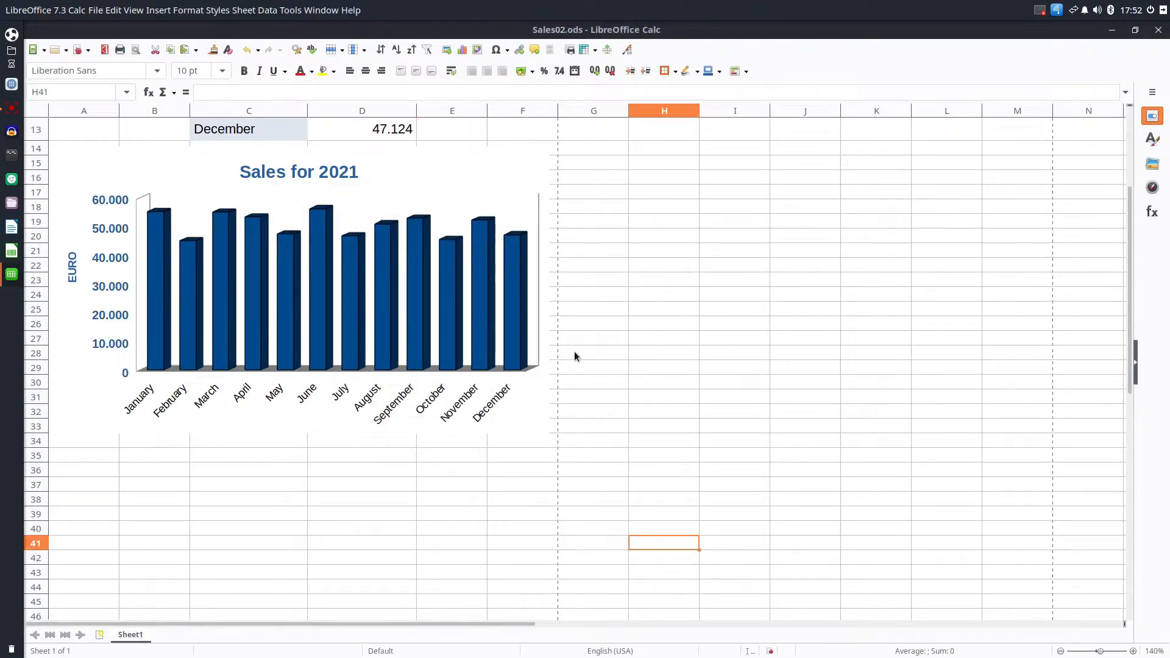
Step: Set the border line style of the chart wall to none
left_click(281, 174)
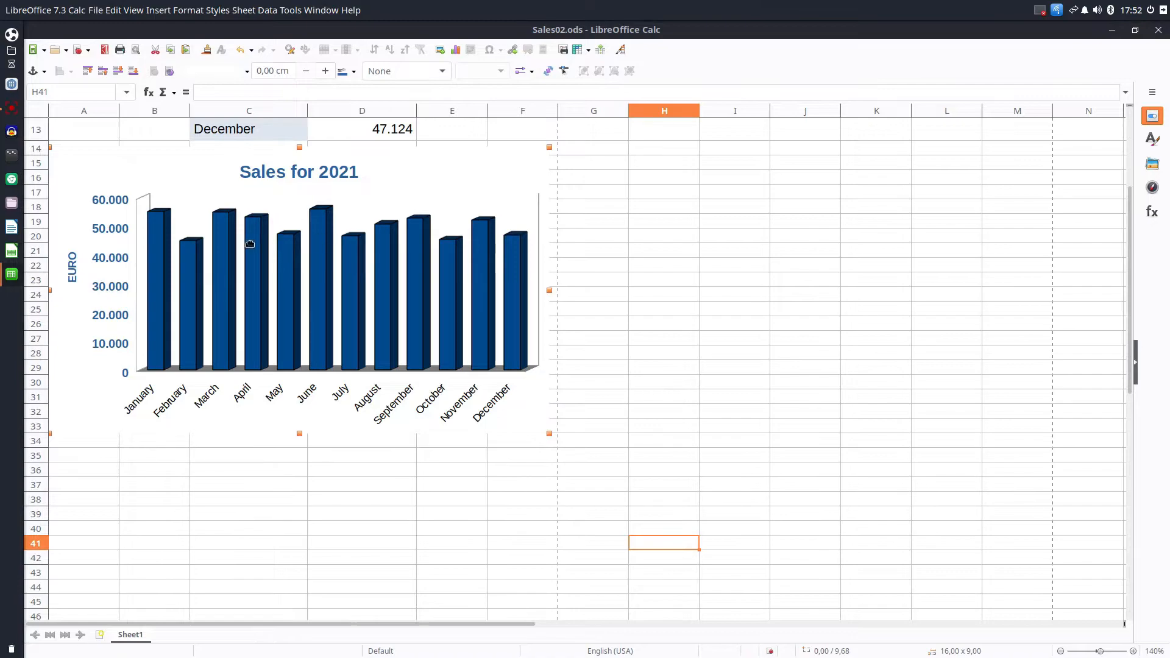
left_click_drag(148, 196, 148, 197)
double_click(149, 196)
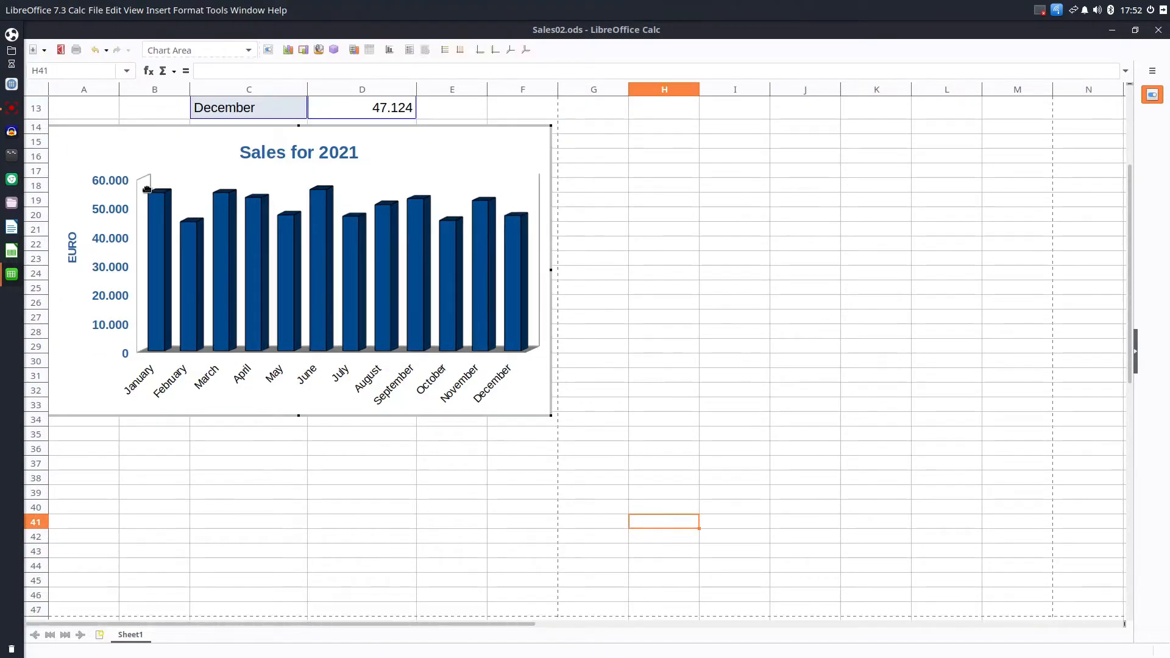
right_click(147, 182)
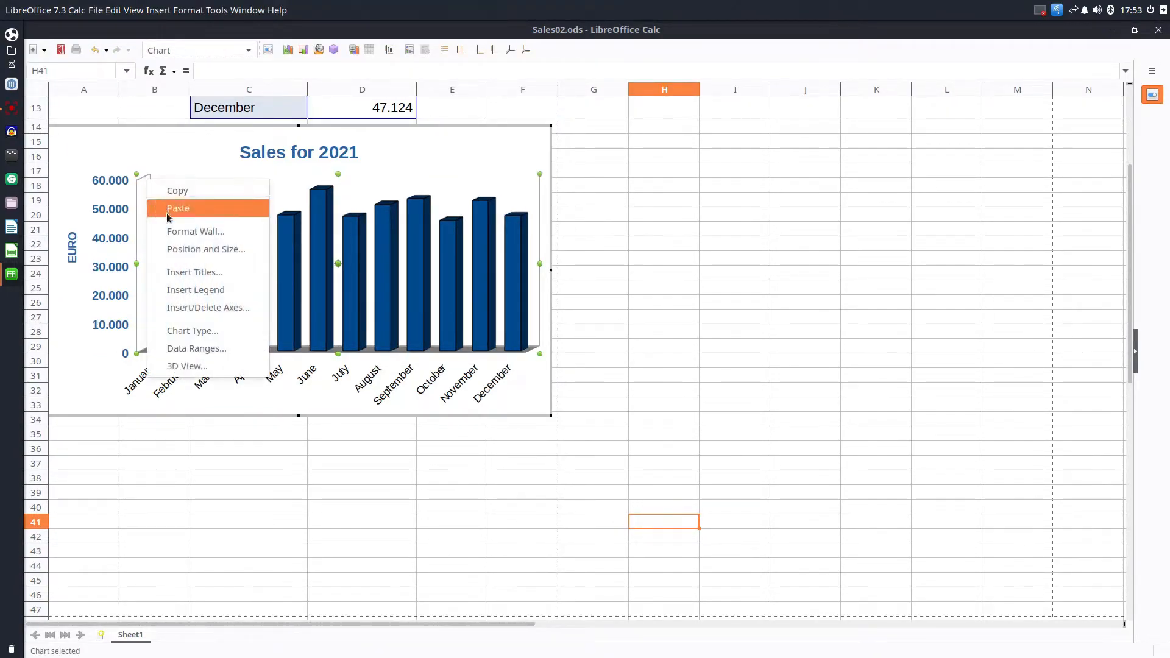
left_click(183, 232)
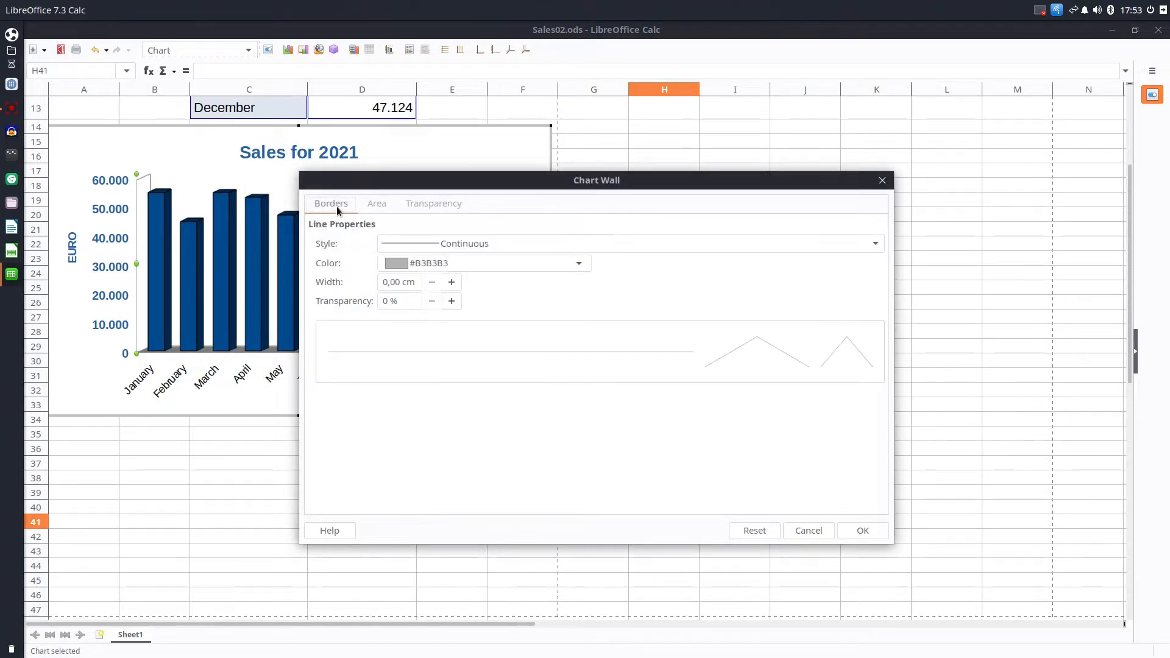
left_click(401, 240)
left_click(403, 257)
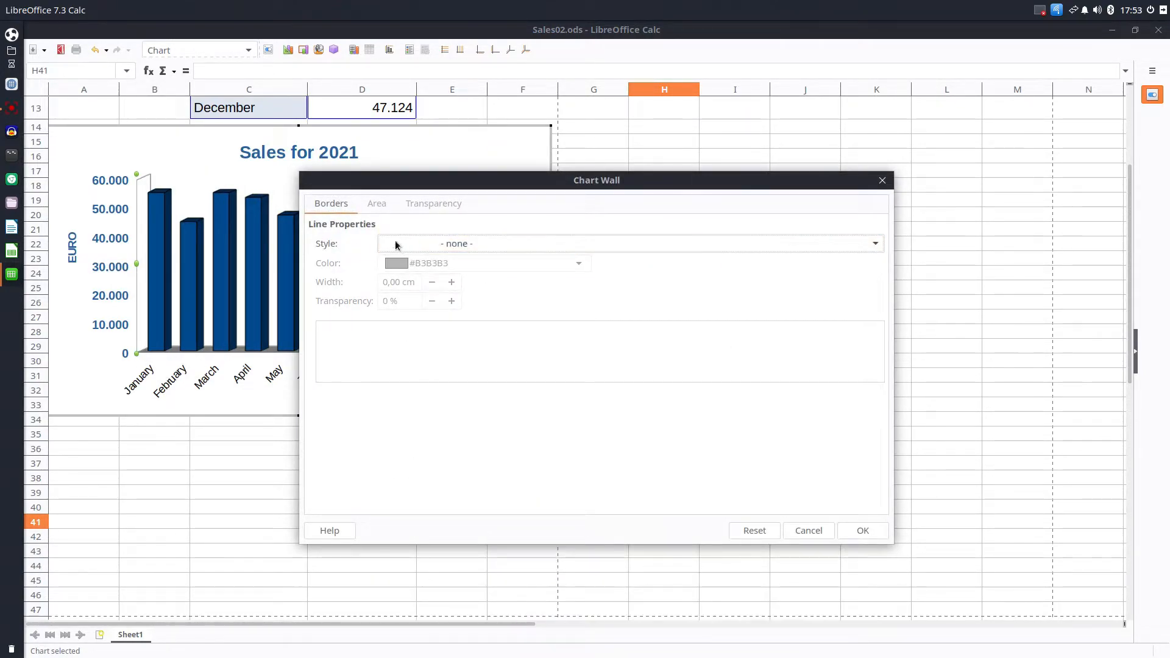
Step: Fill the chart wall area with the multicolored mosaic tile image and apply the change
left_click(376, 206)
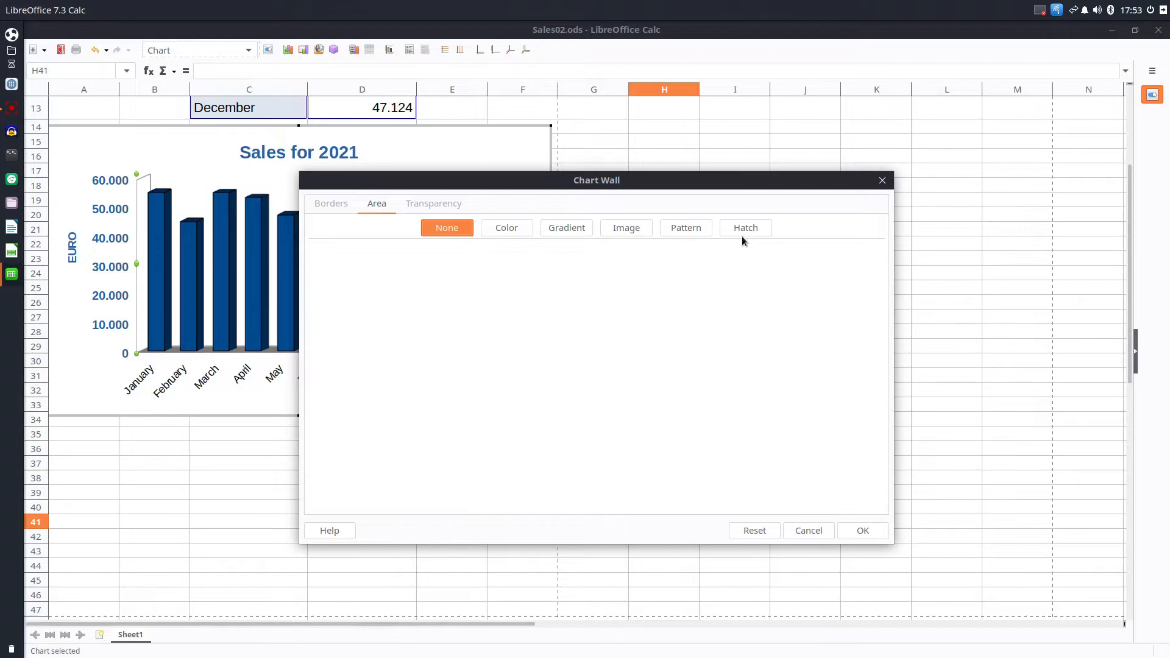
left_click(521, 232)
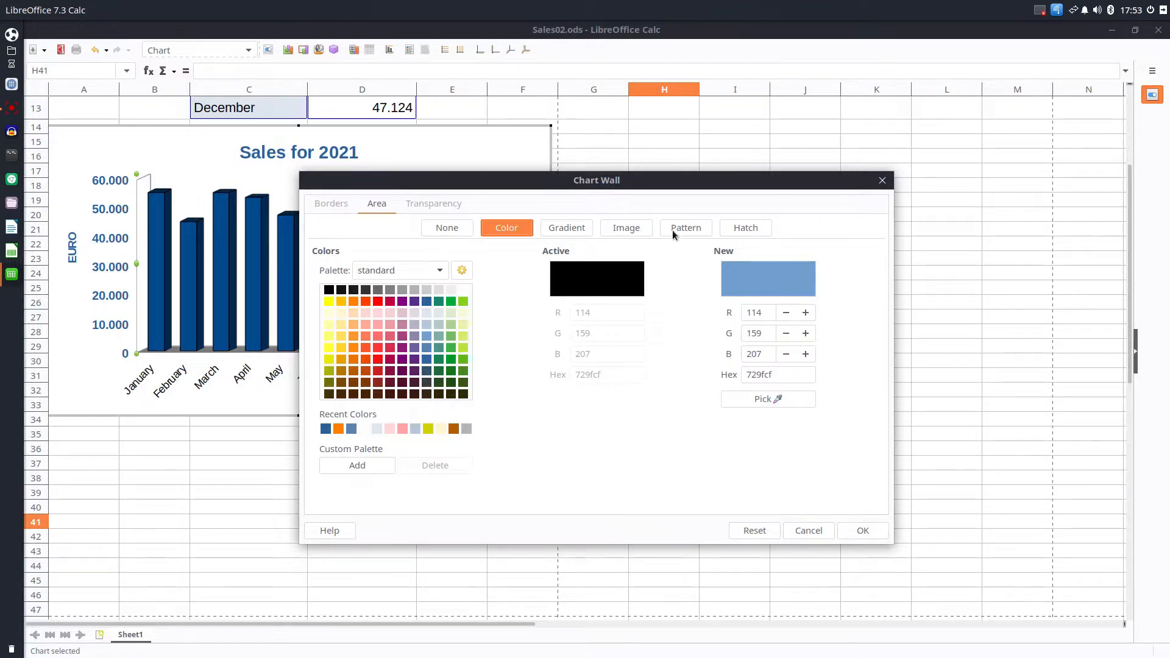
left_click(587, 230)
left_click(615, 229)
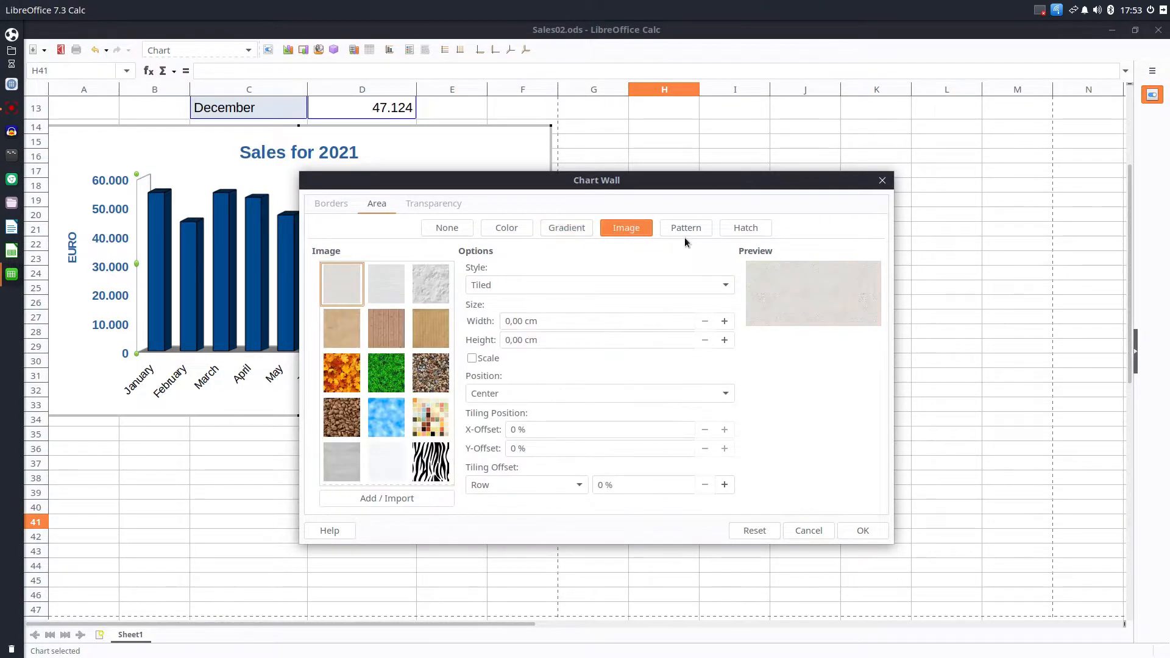
scroll(388, 427, "down", 2)
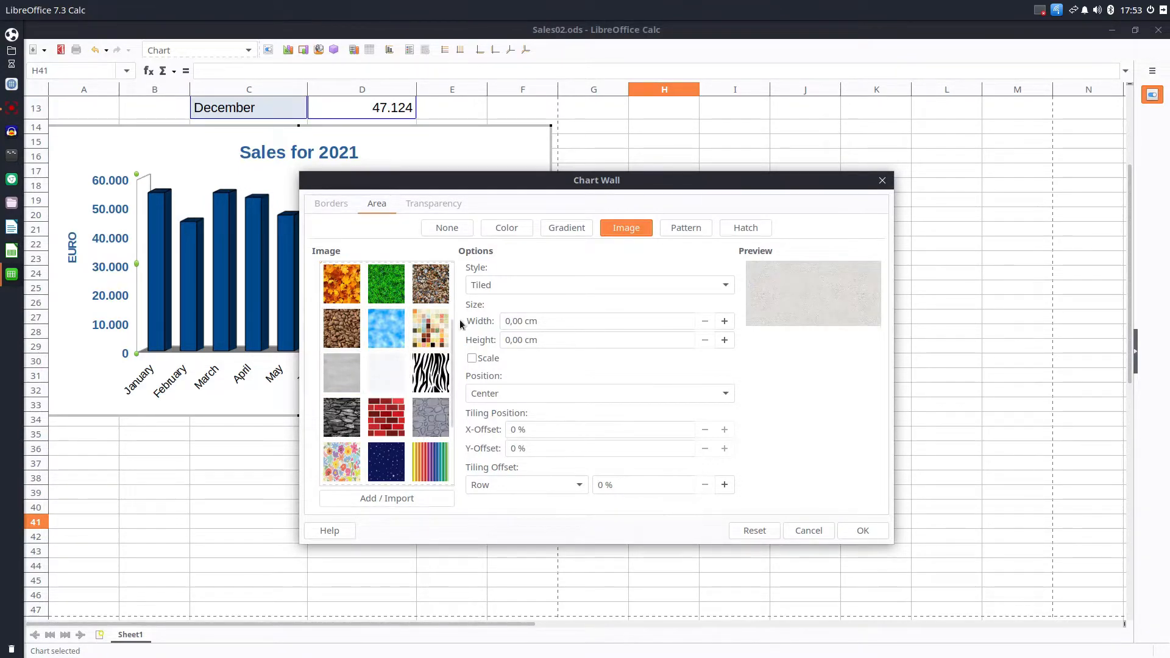
left_click(440, 332)
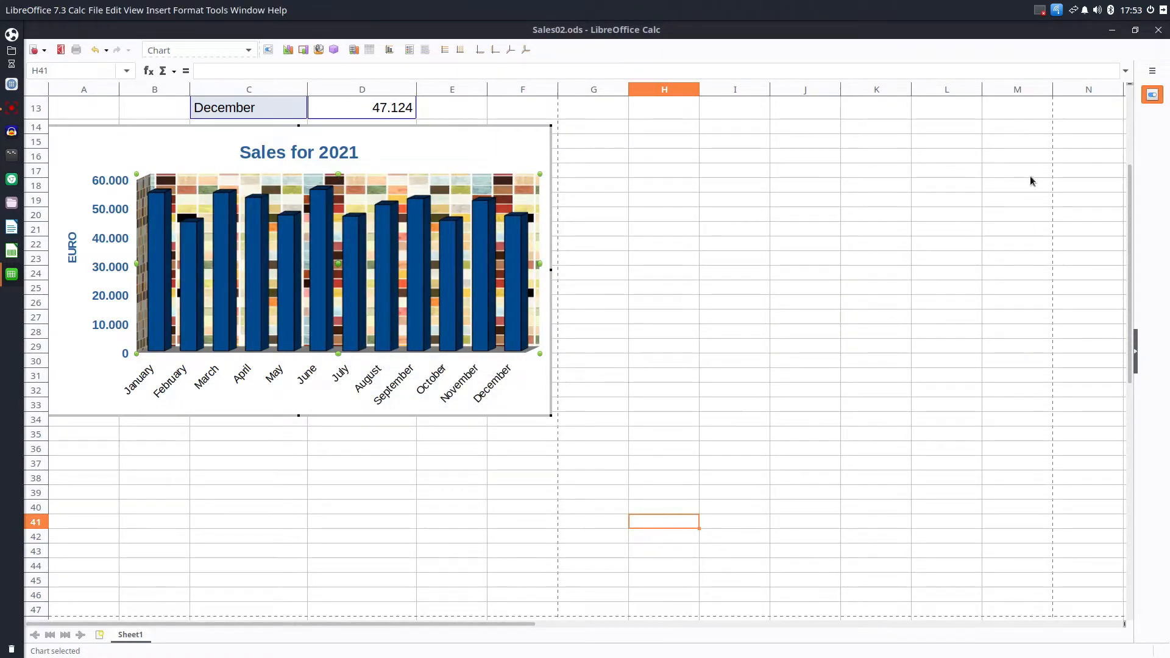
Step: Set the transparency of the chart wall's image fill to 90 % and leave chart editing
left_click(1150, 95)
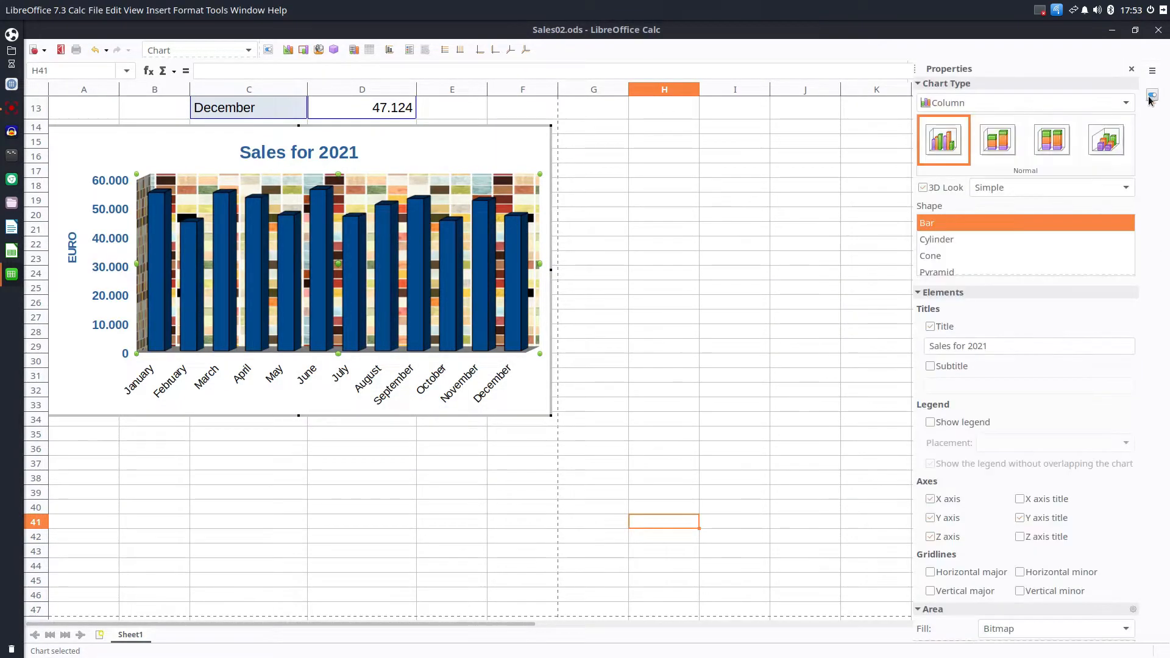
scroll(1143, 411, "down", 1)
scroll(1142, 412, "down", 4)
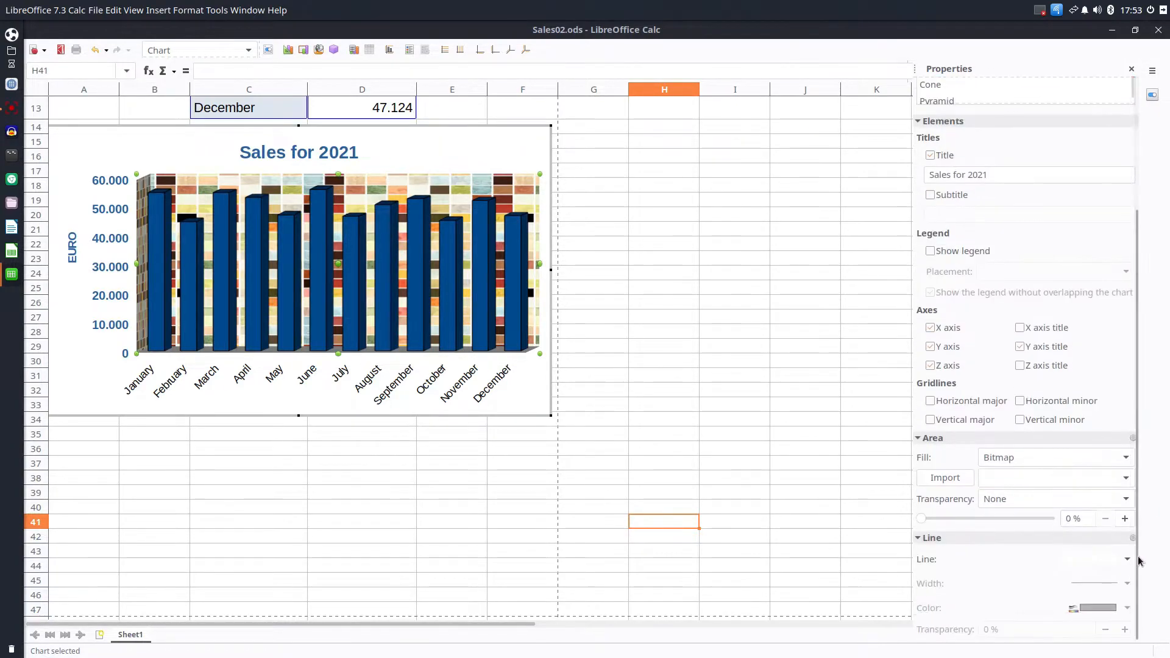
left_click(1055, 517)
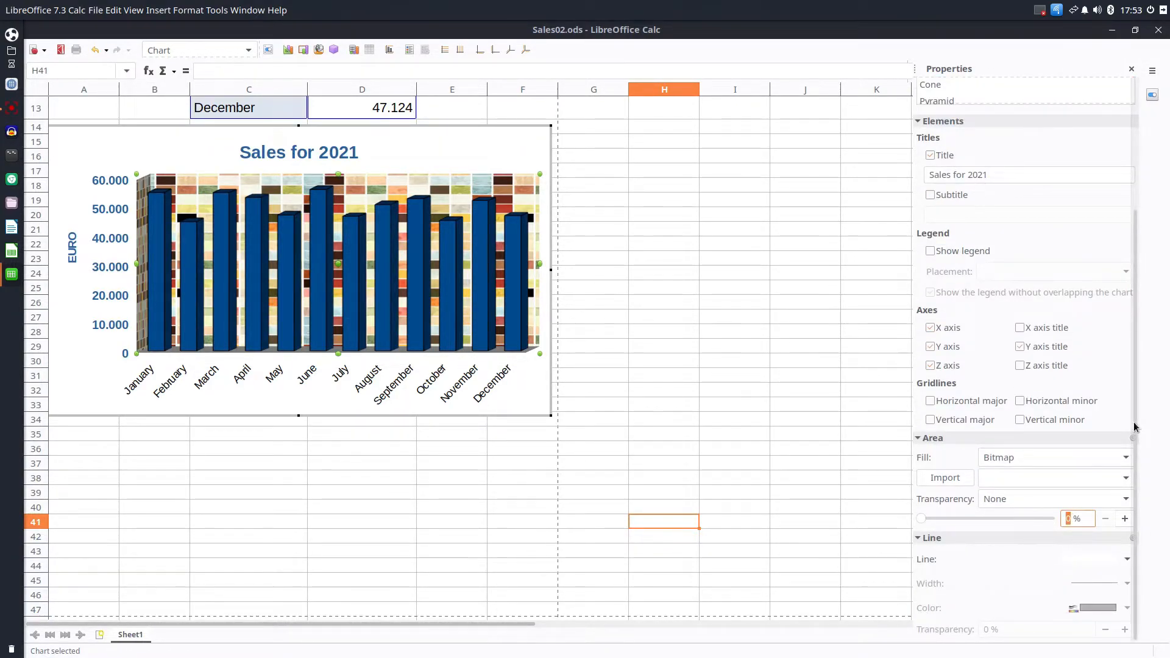
type("90")
key("Return")
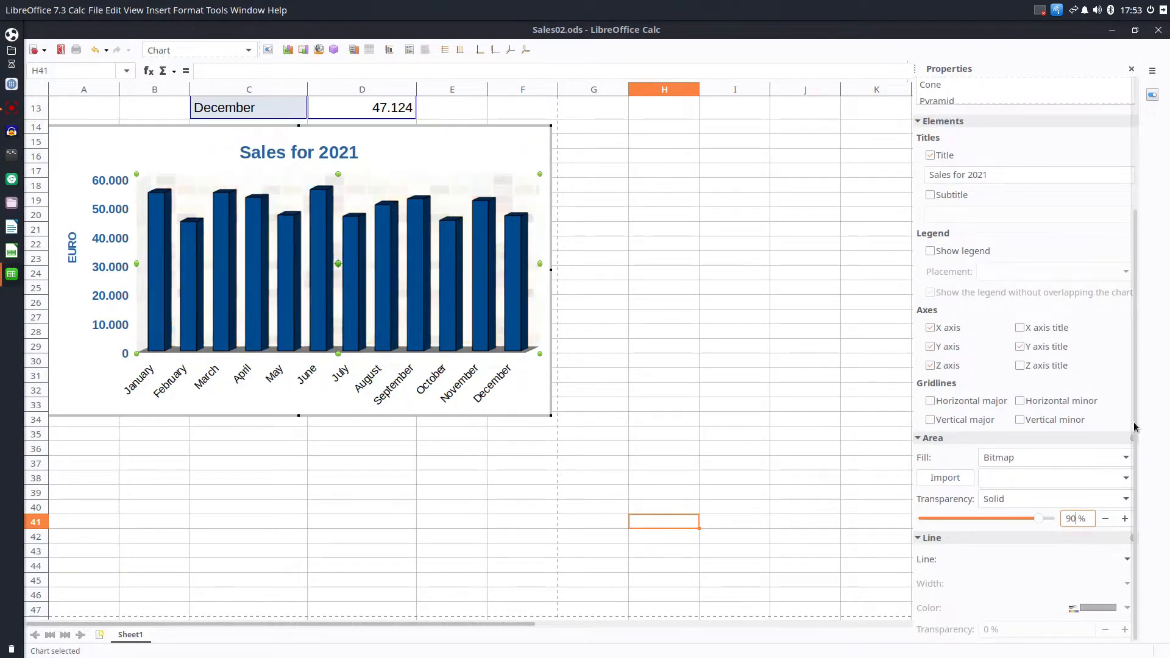
left_click(755, 314)
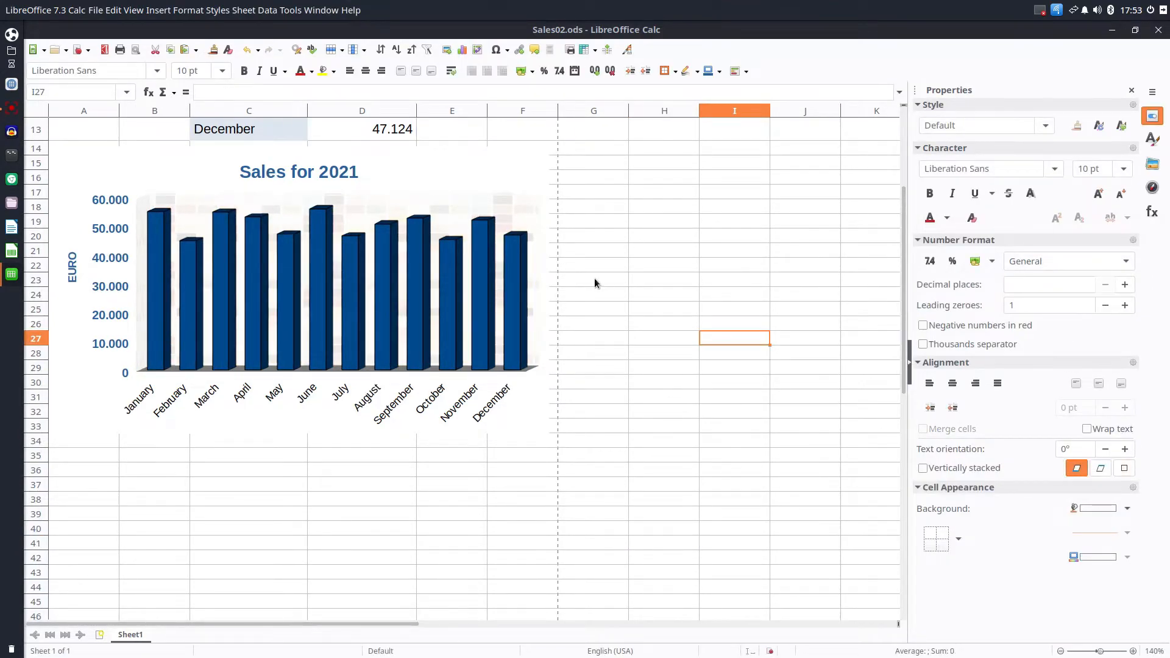
Step: Try the chart wall's fill transparency at 100 % and at 95 %
double_click(400, 217)
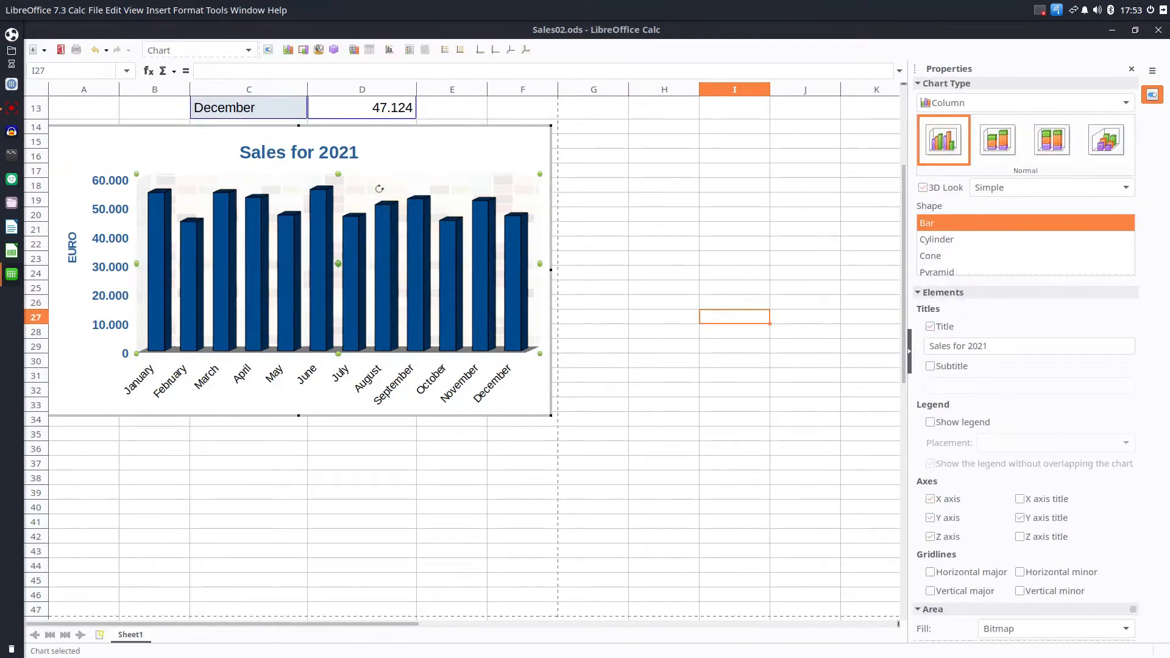
left_click_drag(1136, 426, 1154, 587)
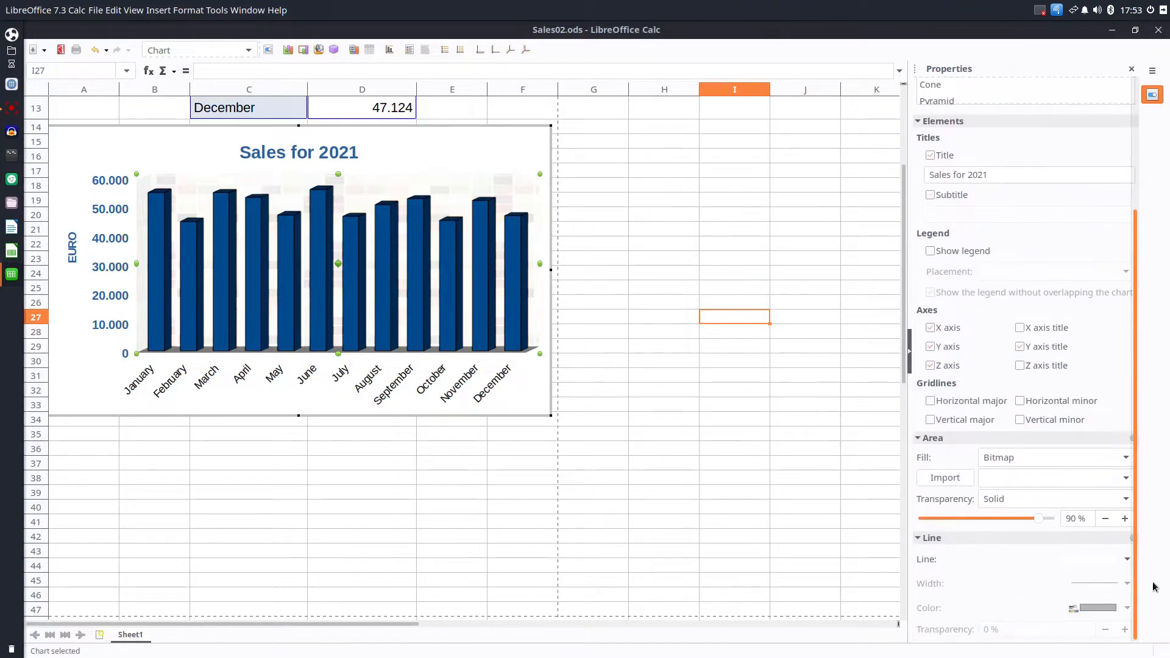
left_click(1125, 518)
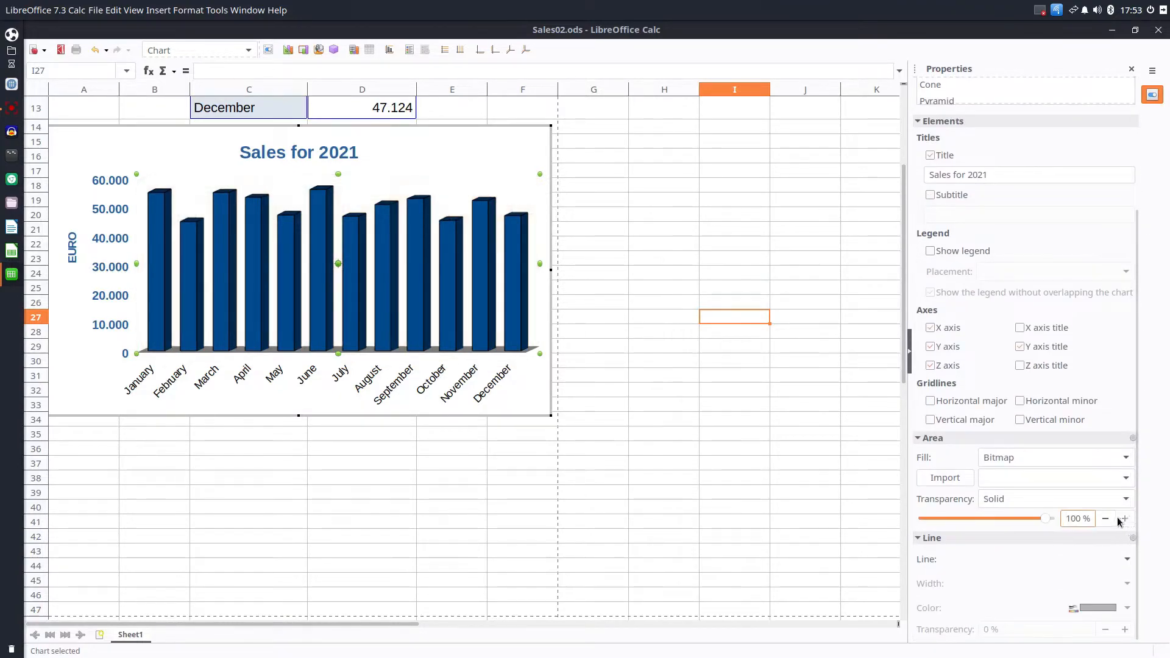
triple_click(1082, 520)
type("95")
key("Return")
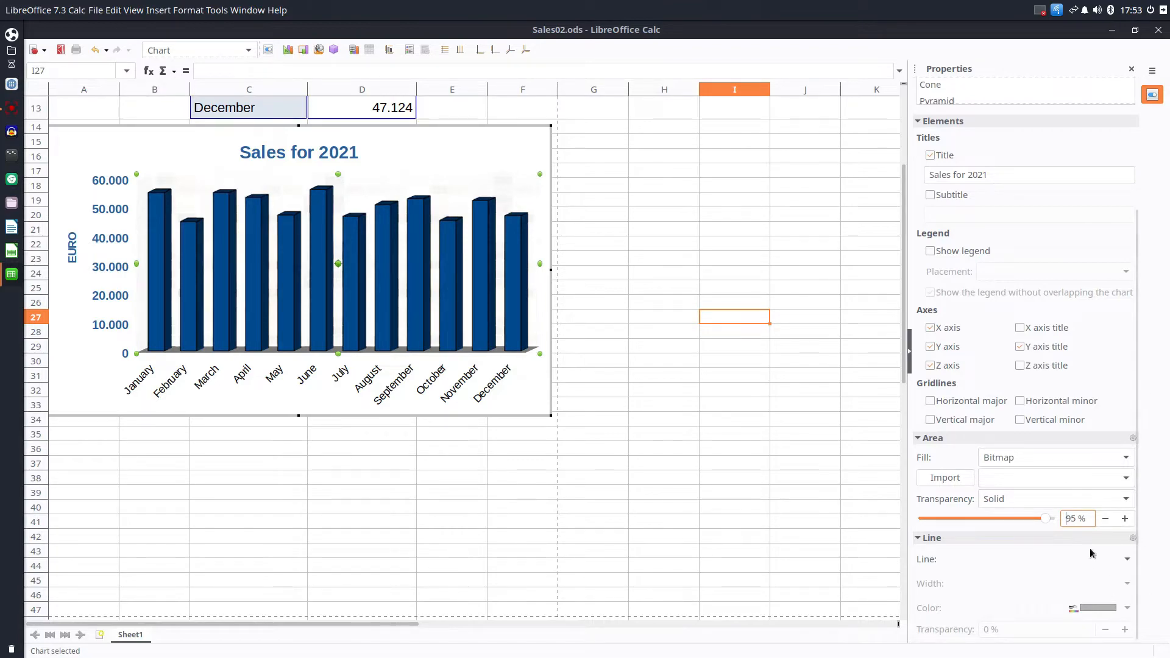
Step: Set the chart wall's fill transparency to 92 % and leave chart editing
triple_click(1077, 519)
type("92")
left_click(759, 454)
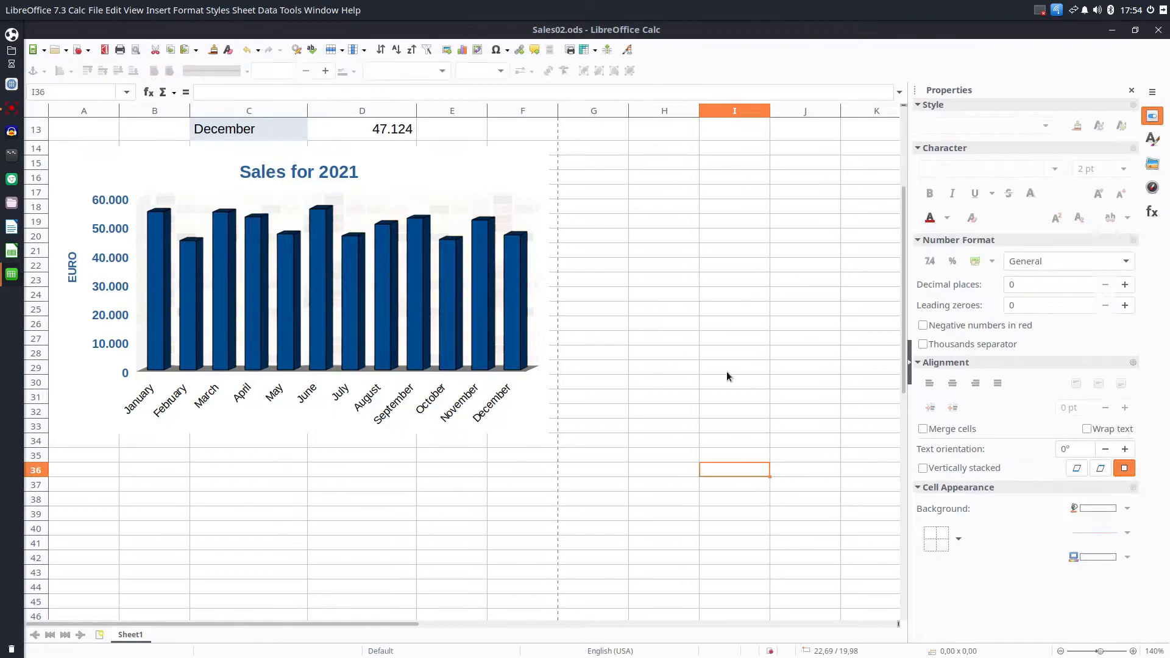
double_click(480, 233)
right_click(485, 230)
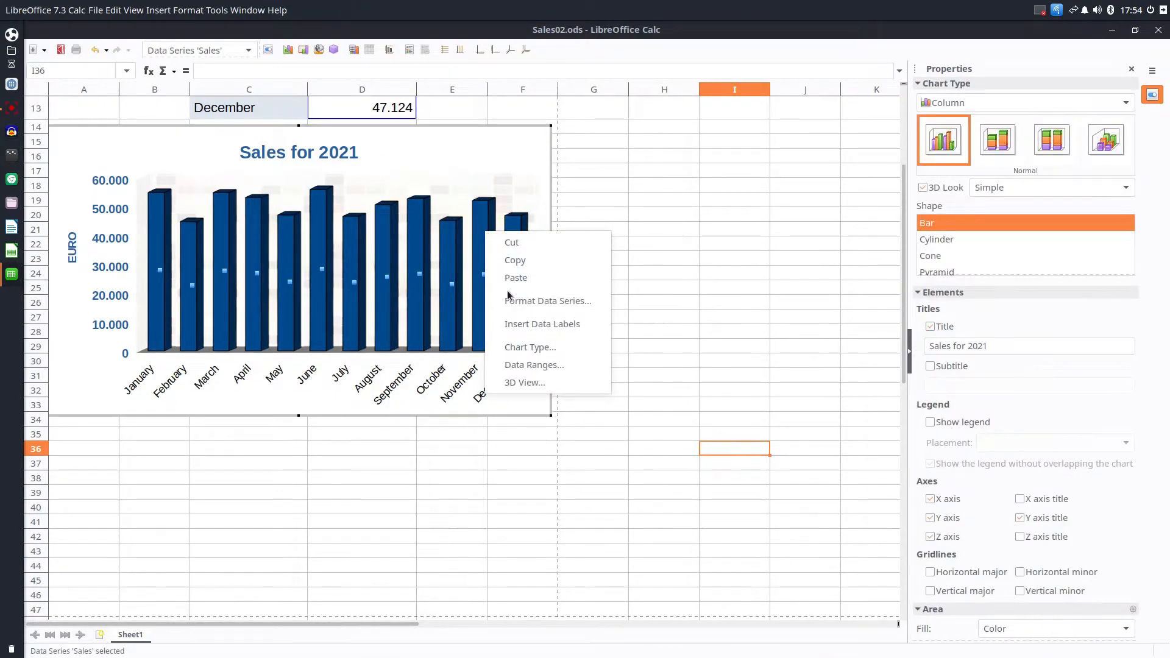
left_click(530, 301)
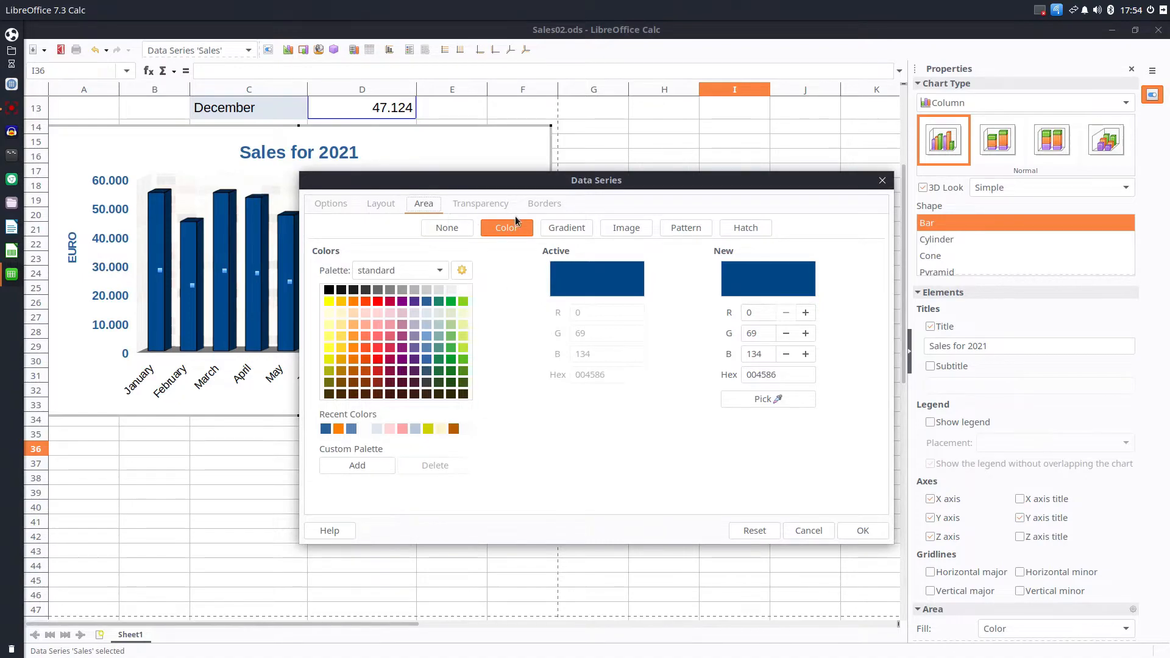
left_click(330, 205)
left_click(375, 205)
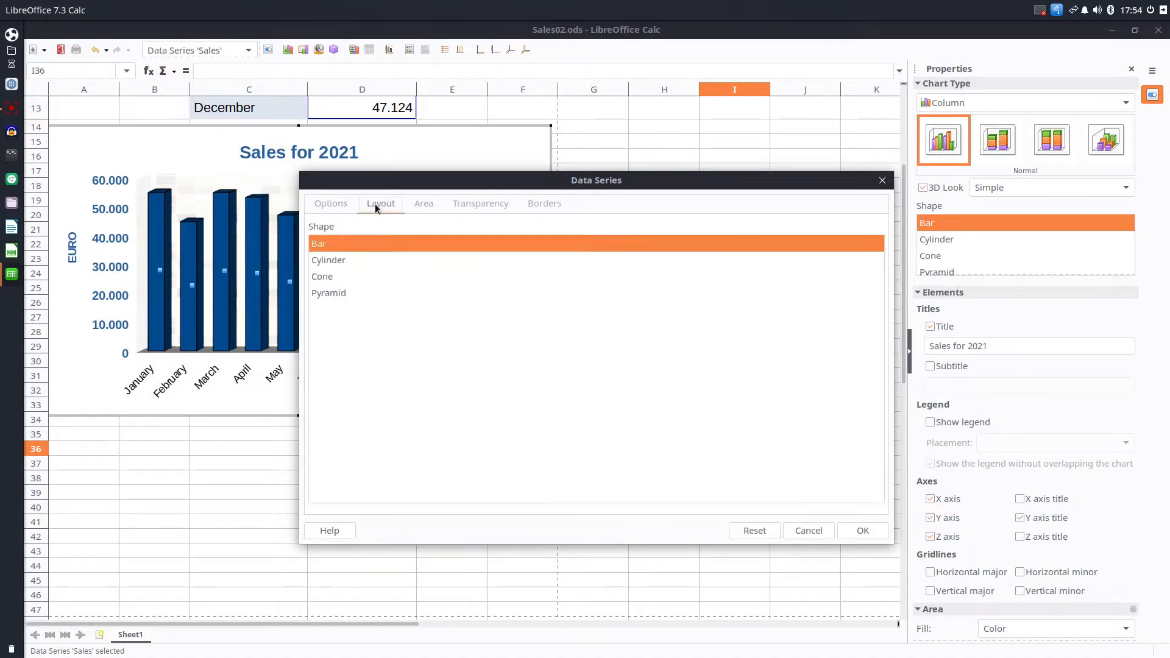
left_click(424, 205)
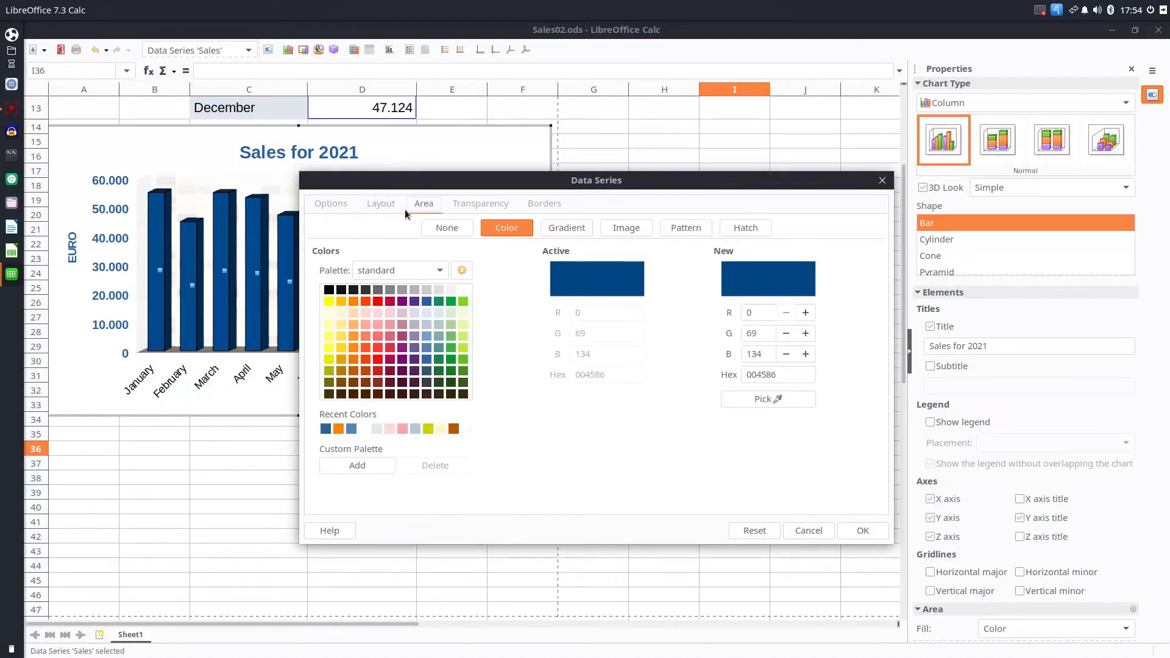
left_click(817, 528)
Step: Turn off the chart's 3D look and set the spacing of the Sales series columns to 15 %
left_click(924, 187)
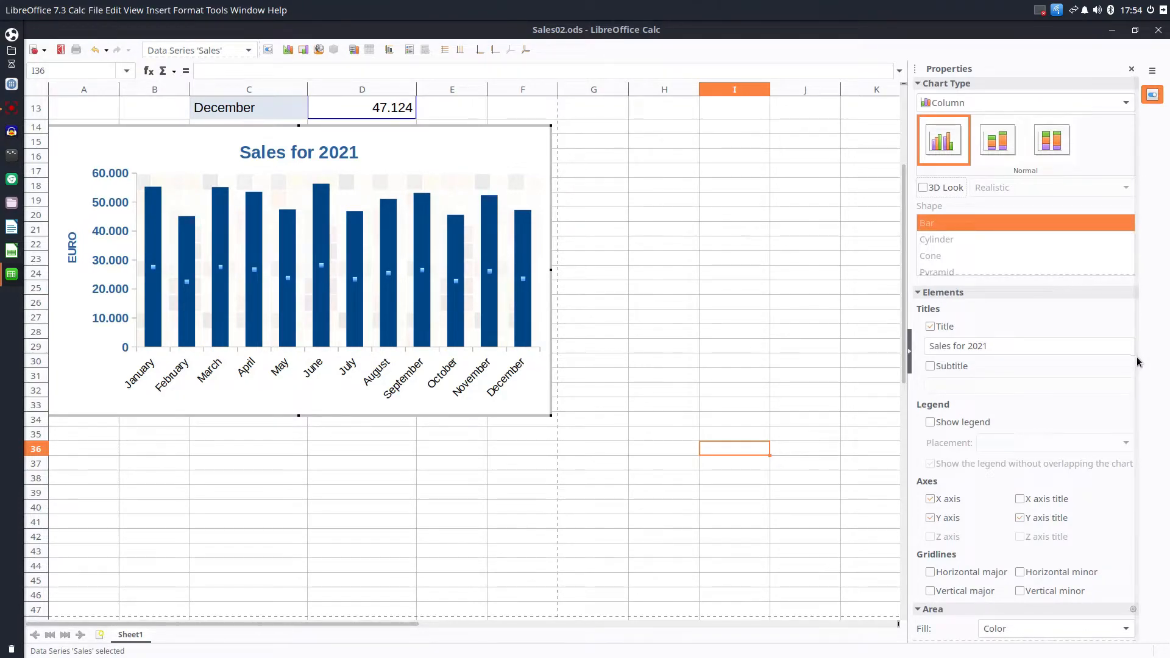
left_click_drag(1136, 356, 1144, 590)
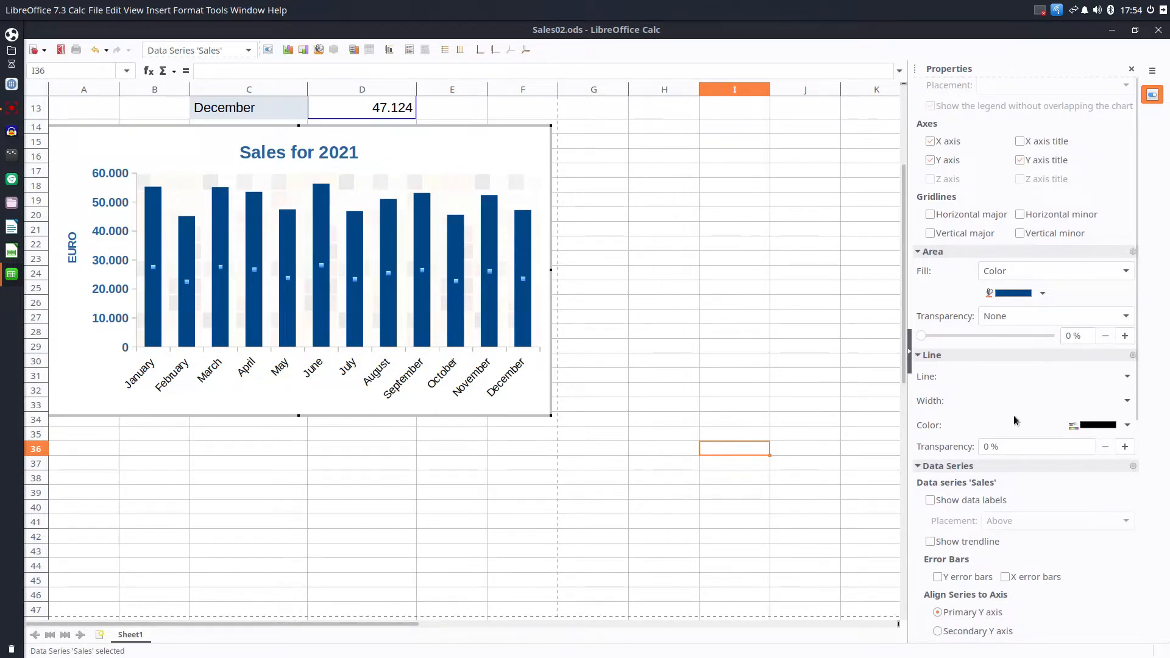
right_click(420, 298)
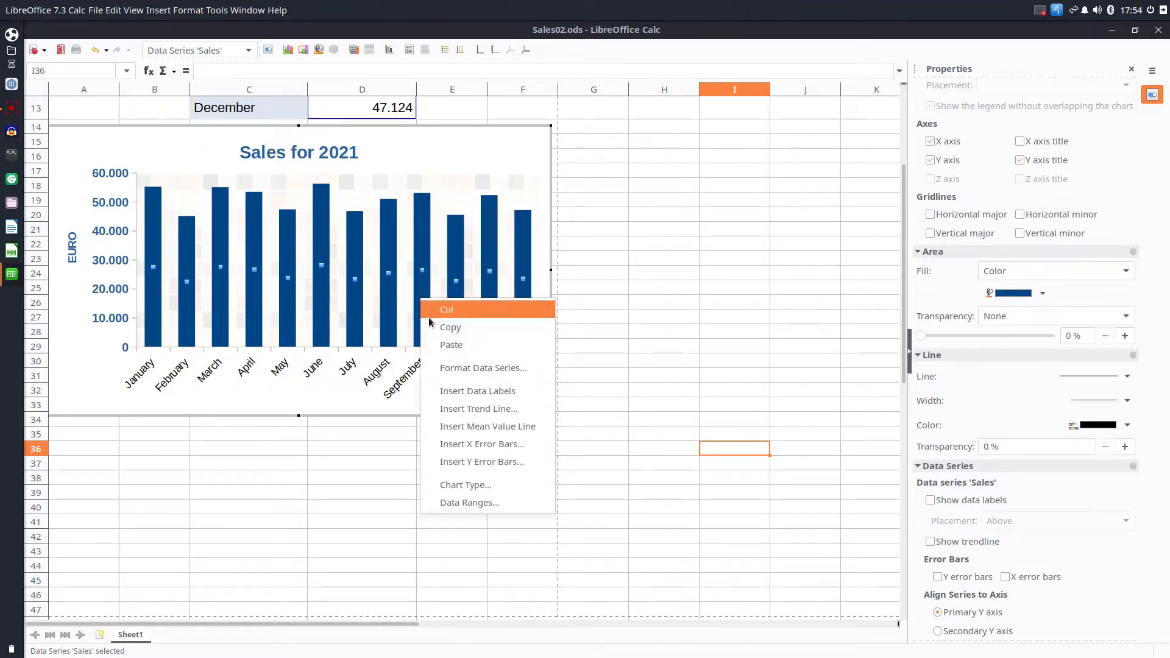
left_click(445, 368)
left_click(332, 203)
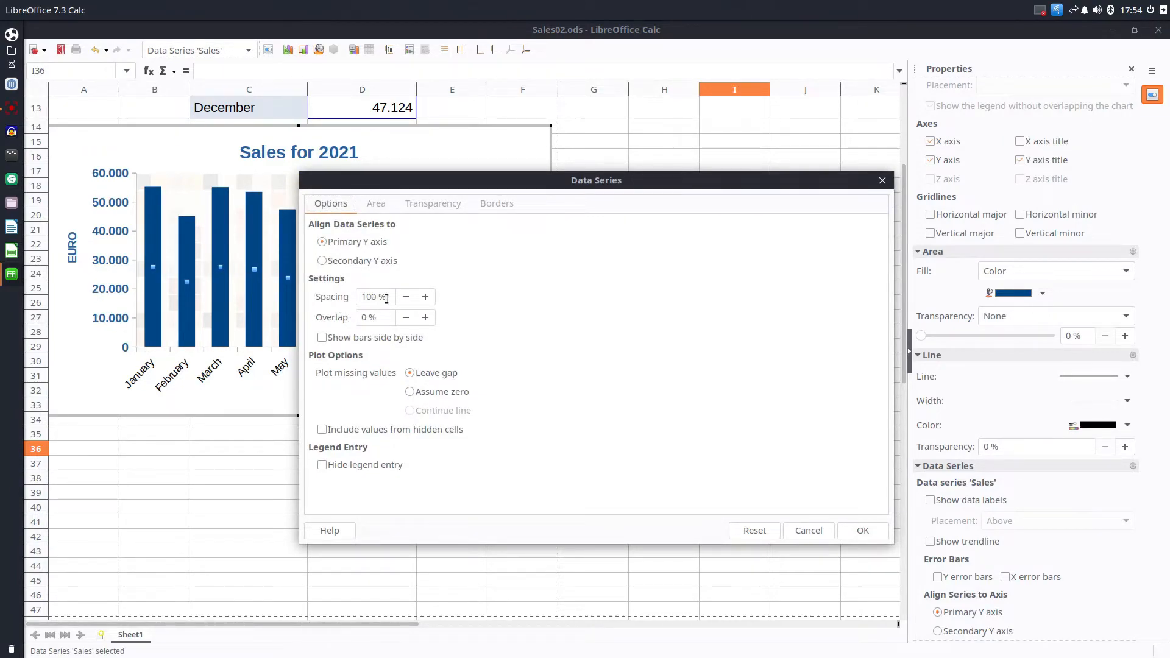
left_click_drag(388, 297, 361, 297)
type("15")
left_click(854, 531)
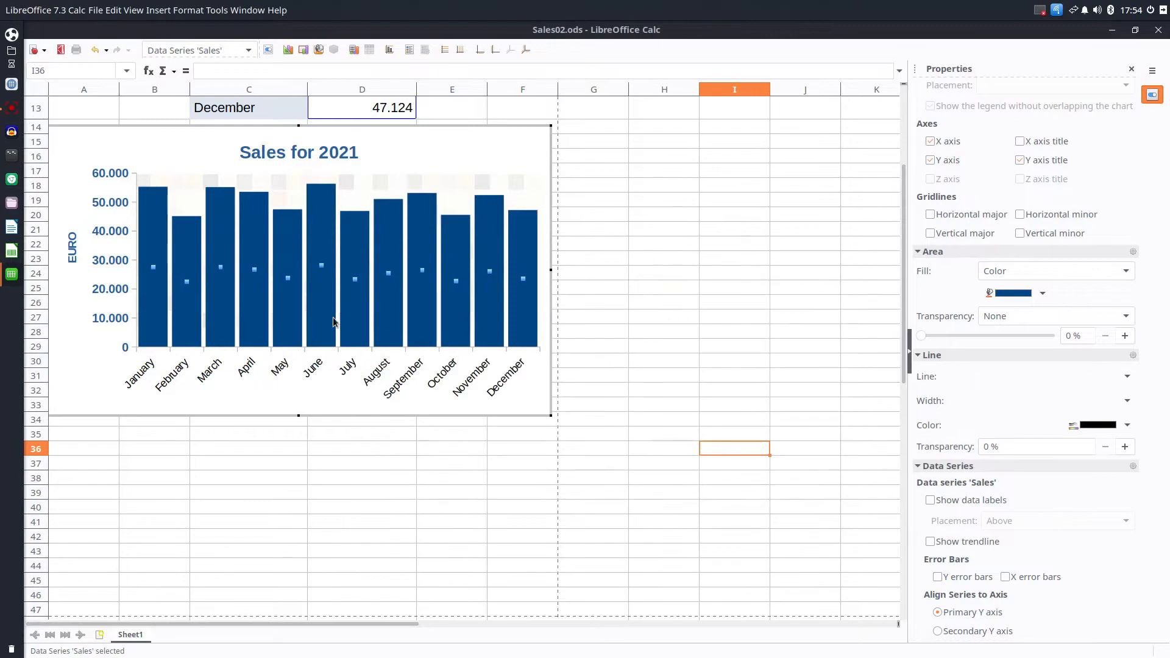
Step: Fill the Sales series columns with the linear Black to Blue gradient at an angle of about 64° and apply it
right_click(295, 300)
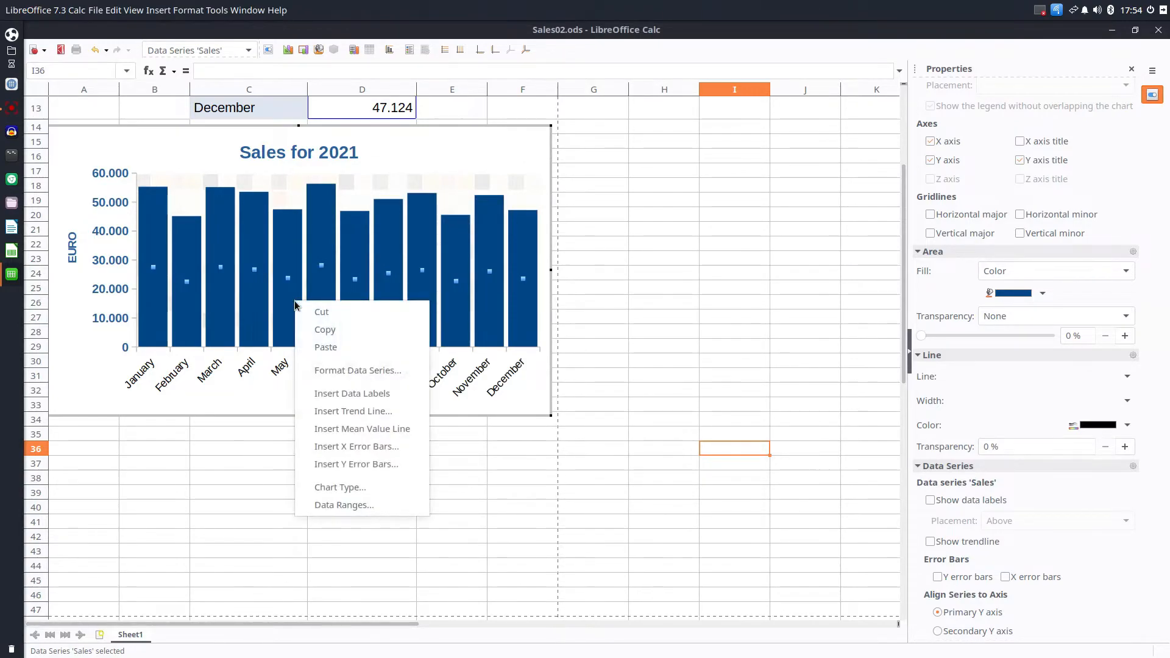
left_click(307, 370)
left_click(377, 205)
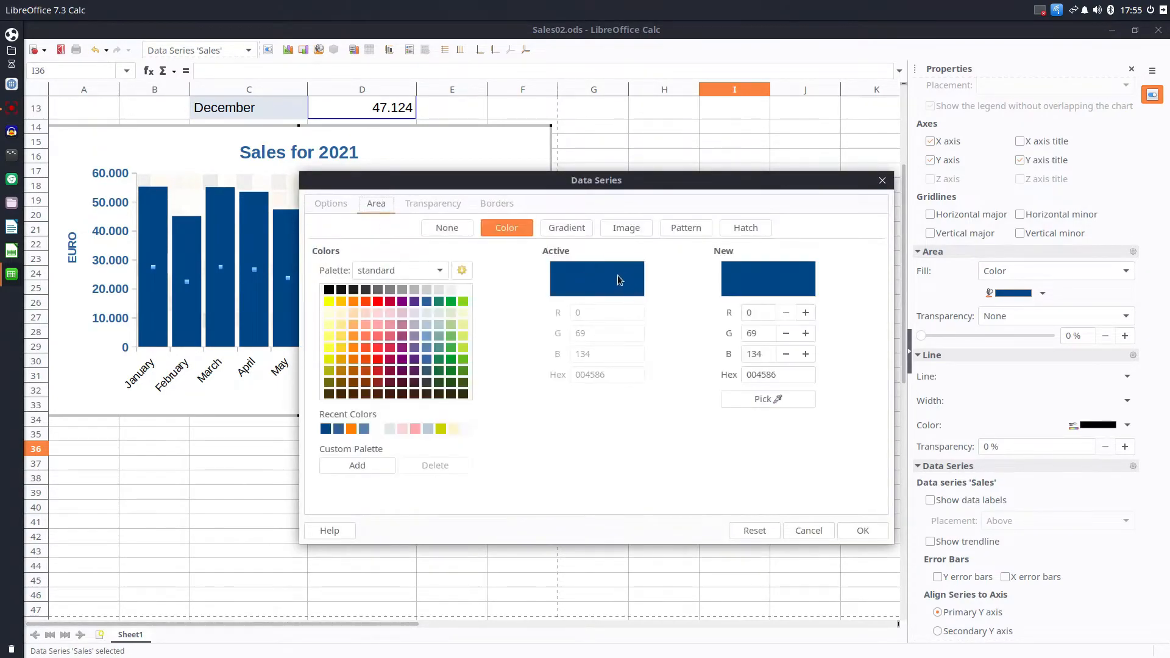
left_click(589, 228)
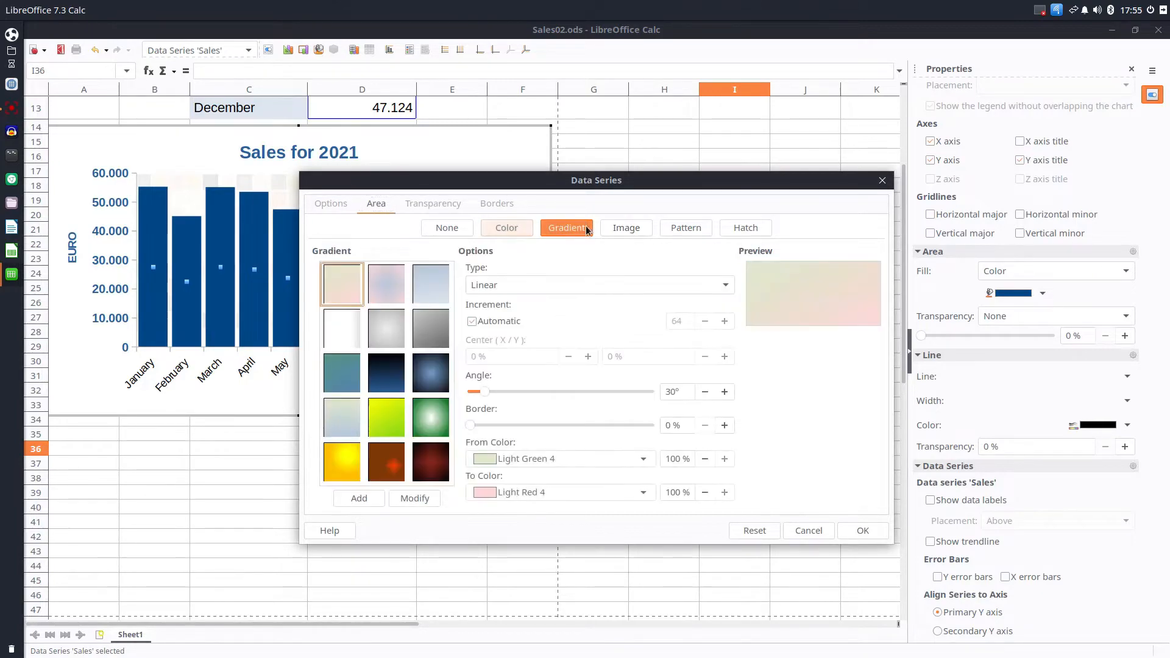
left_click(386, 383)
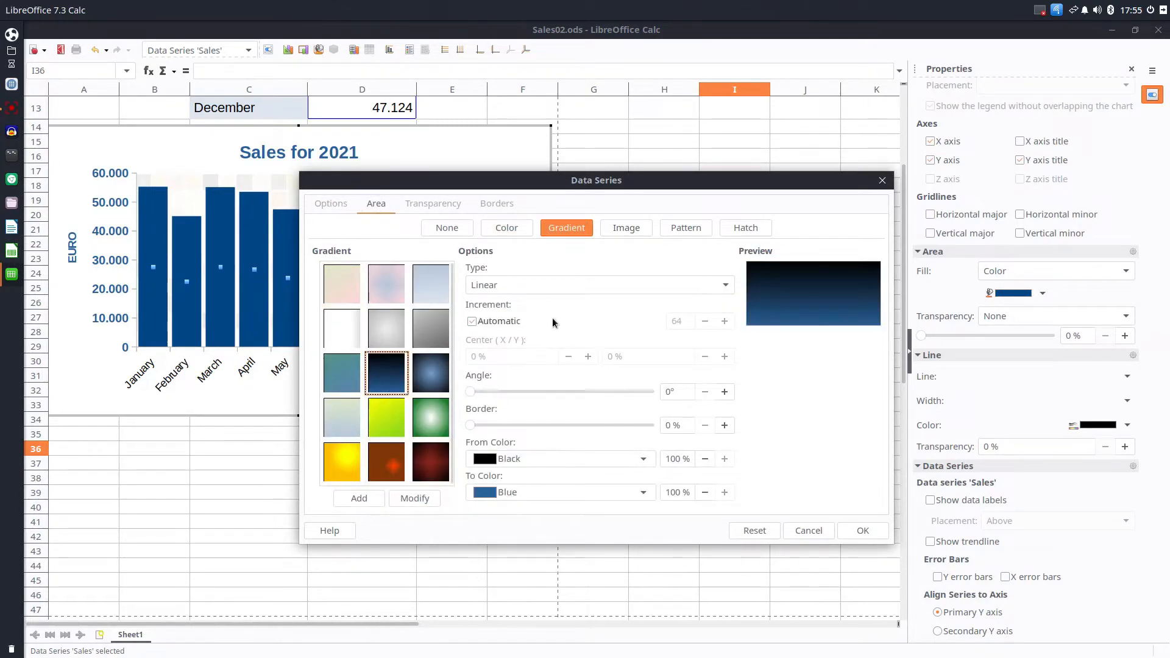
left_click_drag(470, 391, 499, 392)
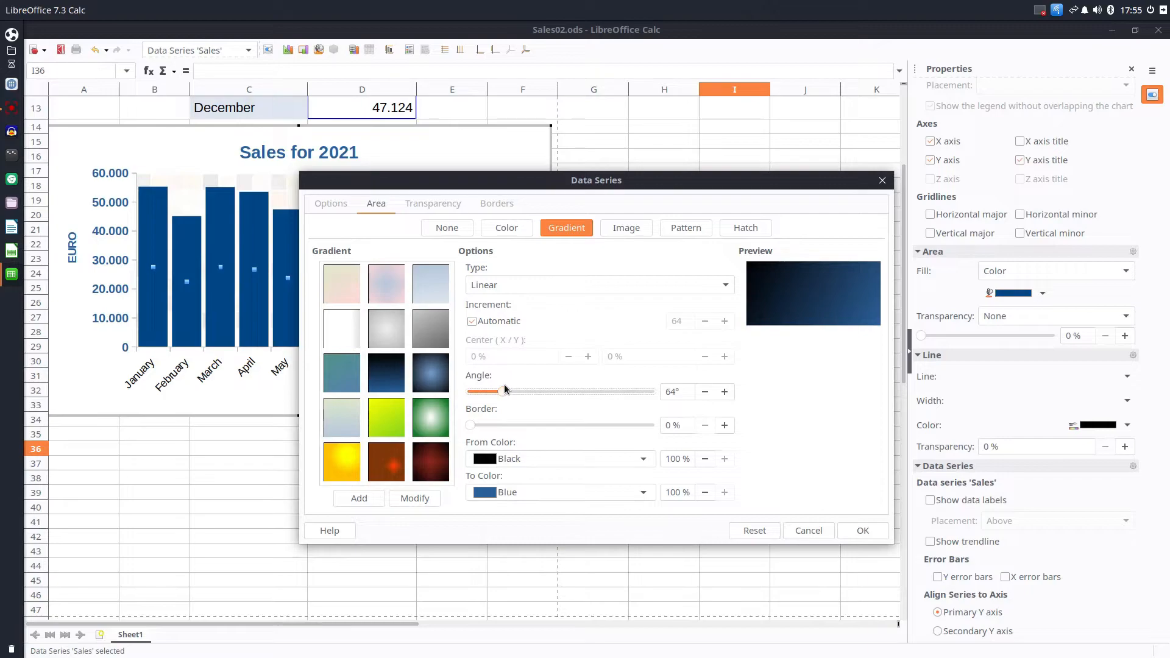
left_click(846, 531)
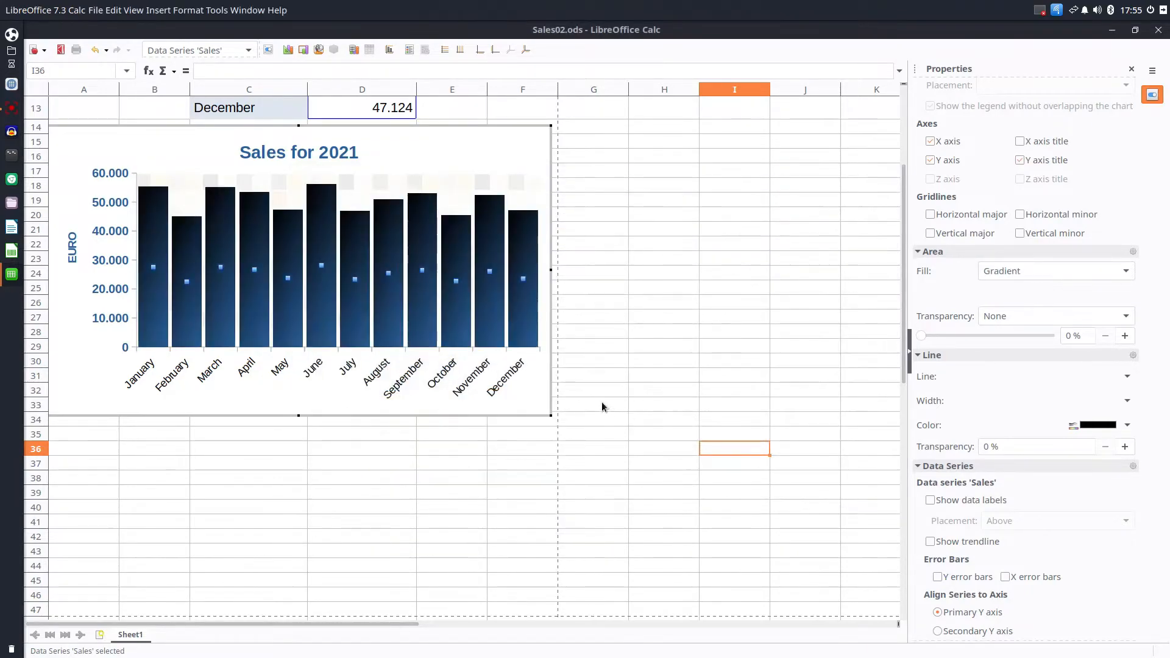
Step: Change the Sales series columns' gradient to the Quadratic type with Dark Blue 3 as its start colour and apply it
right_click(255, 312)
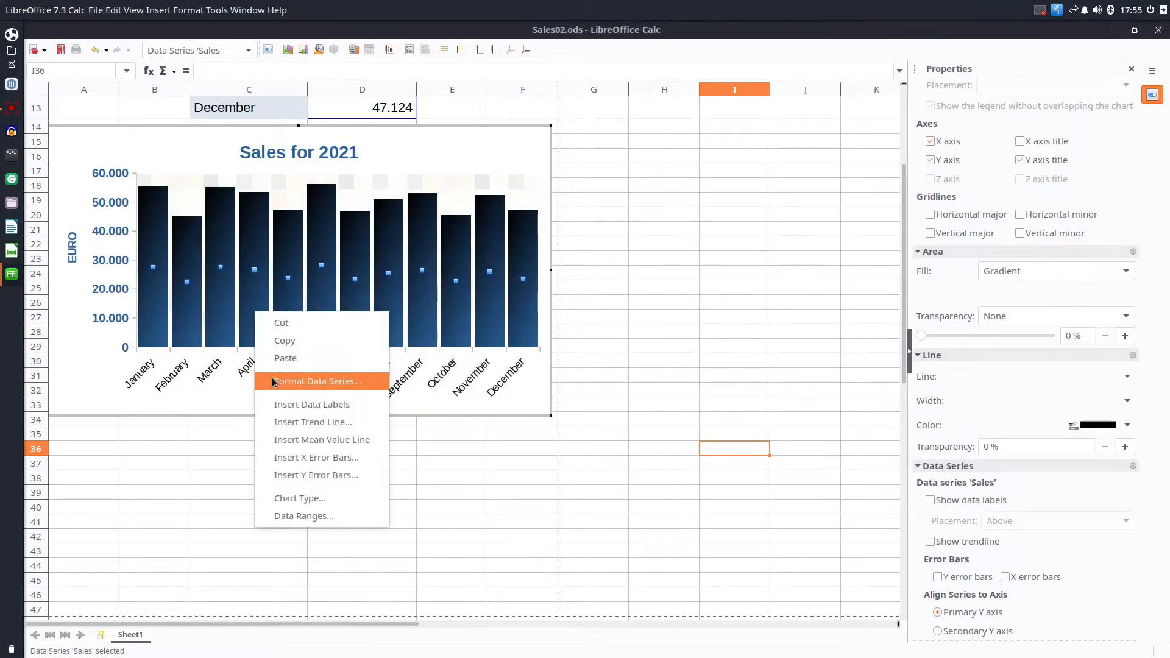
left_click(293, 379)
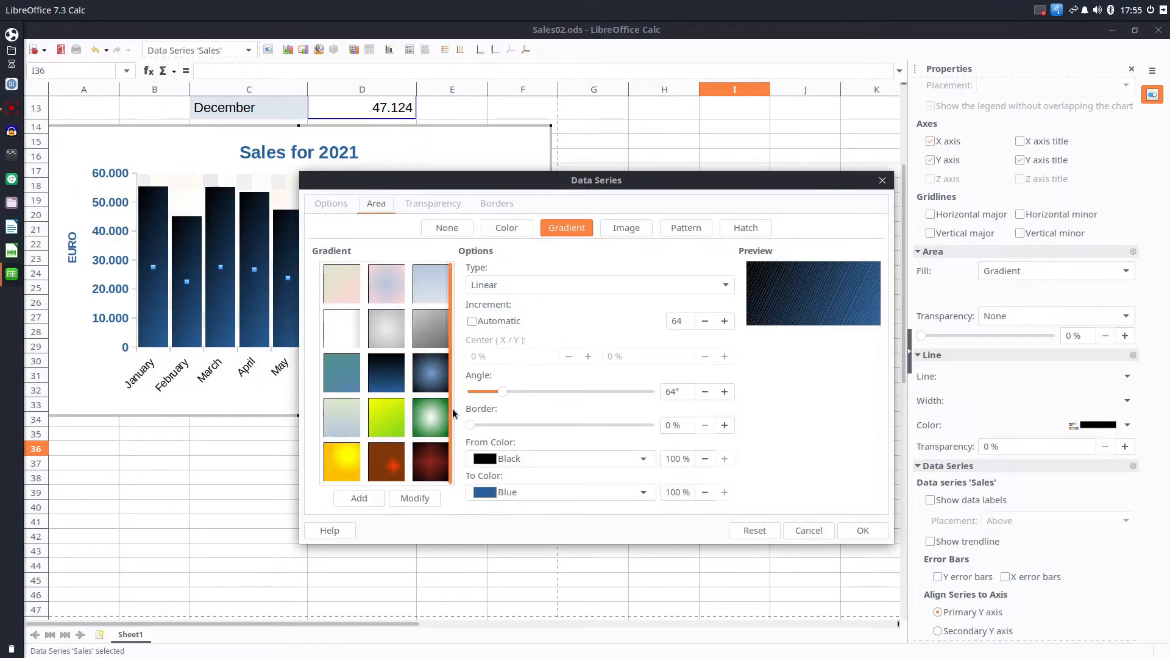
left_click(509, 461)
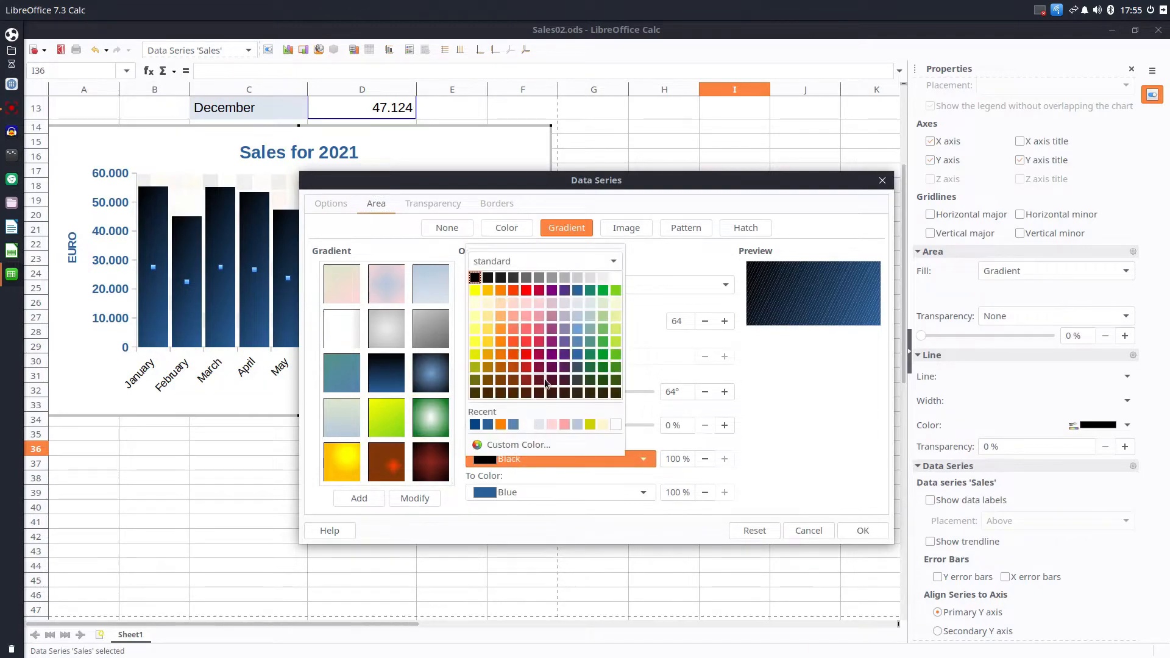
left_click(575, 379)
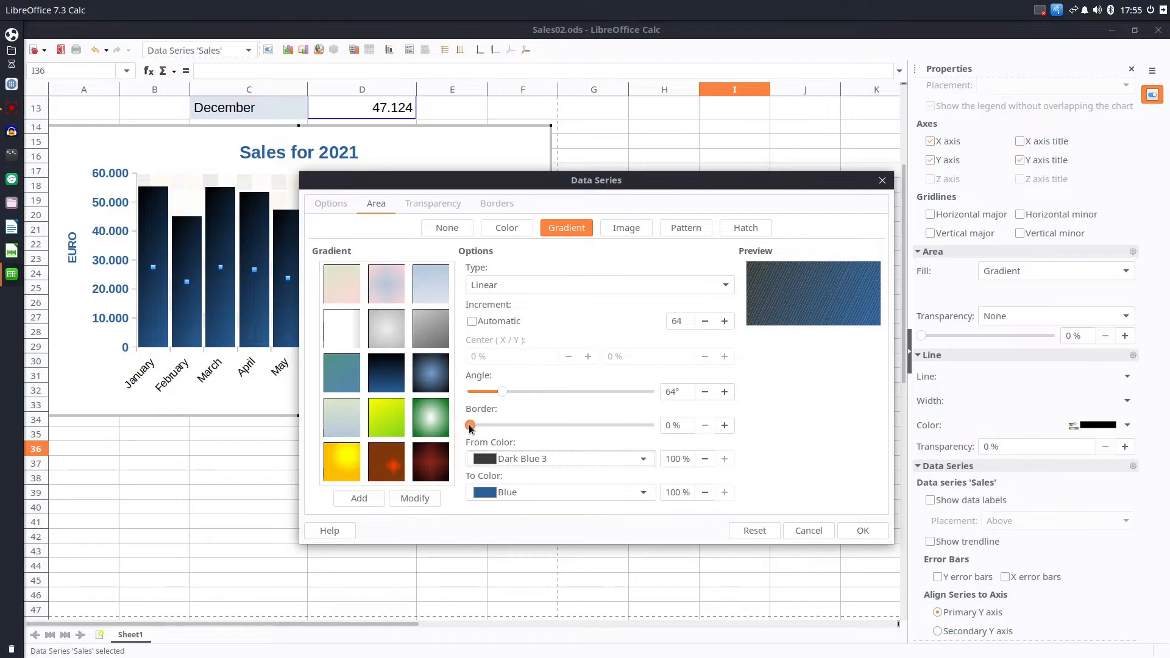
left_click(563, 286)
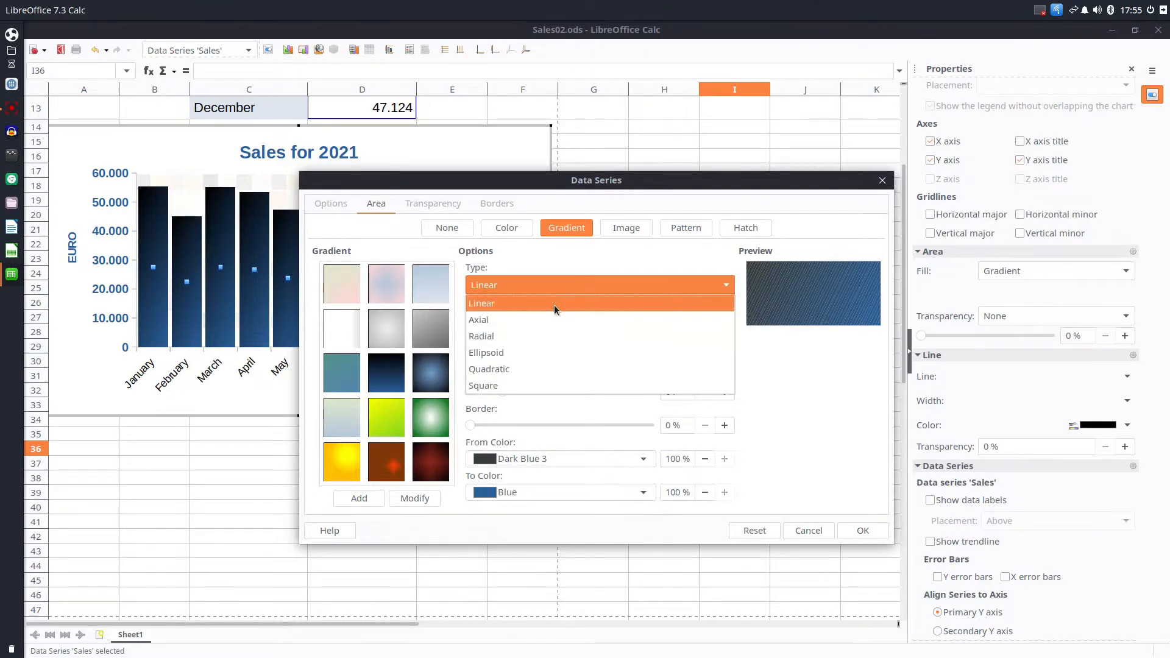
left_click(544, 368)
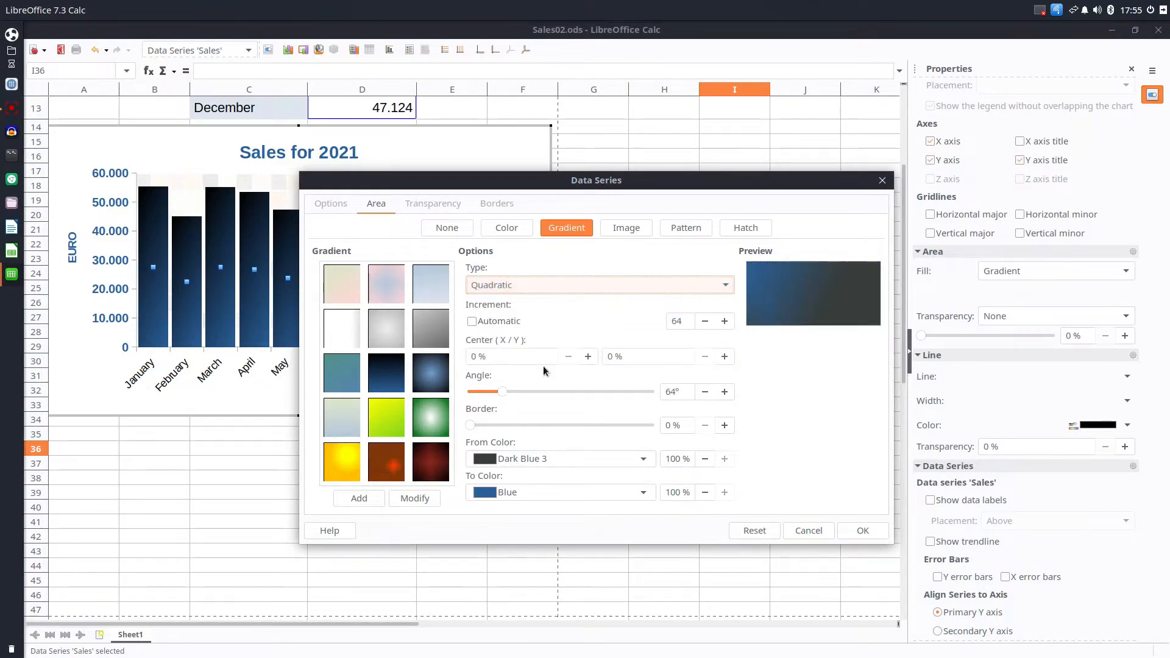
left_click(847, 530)
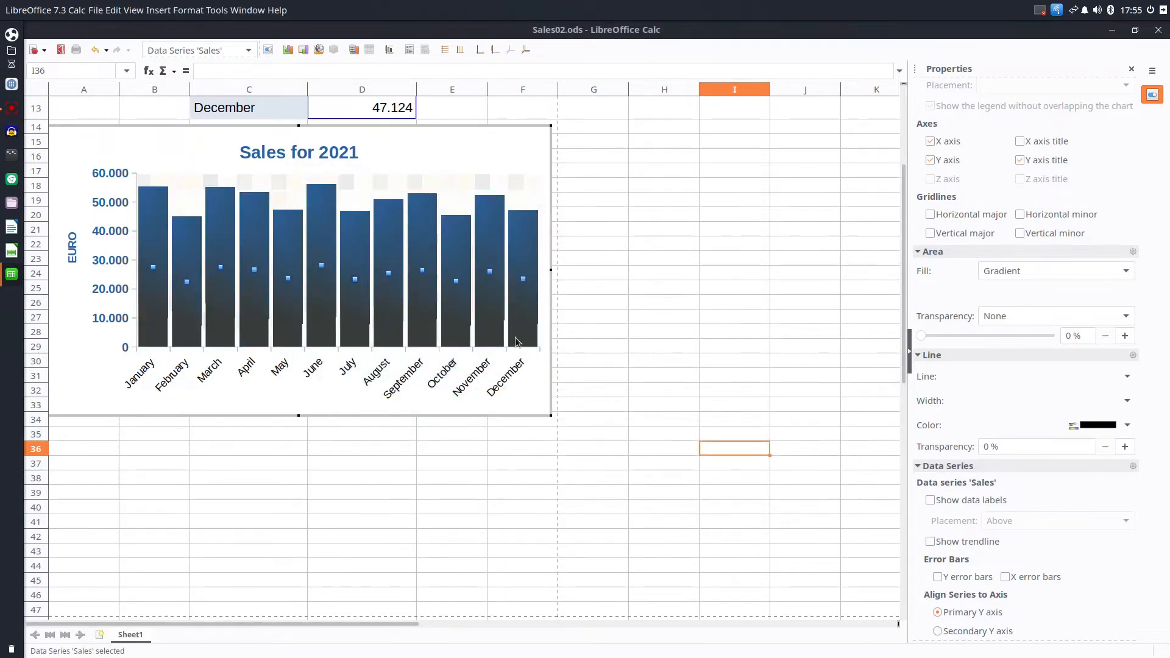
Step: Set the start colour of the Sales series columns' gradient to Black and apply it
right_click(390, 305)
left_click(445, 375)
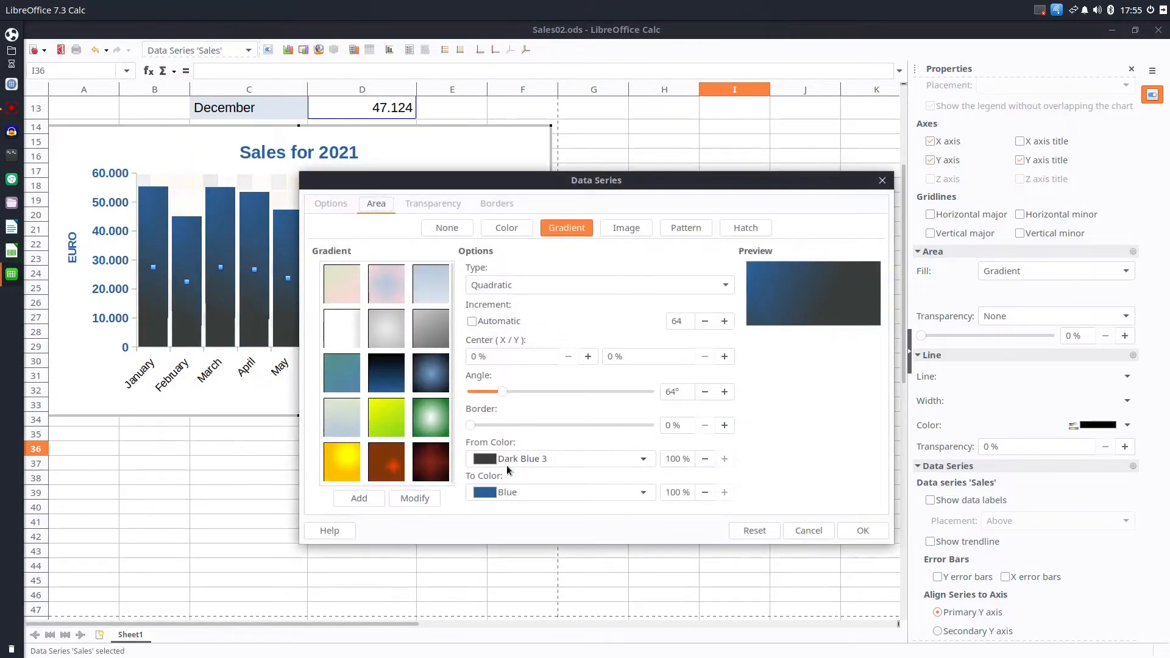
left_click(507, 462)
left_click(475, 278)
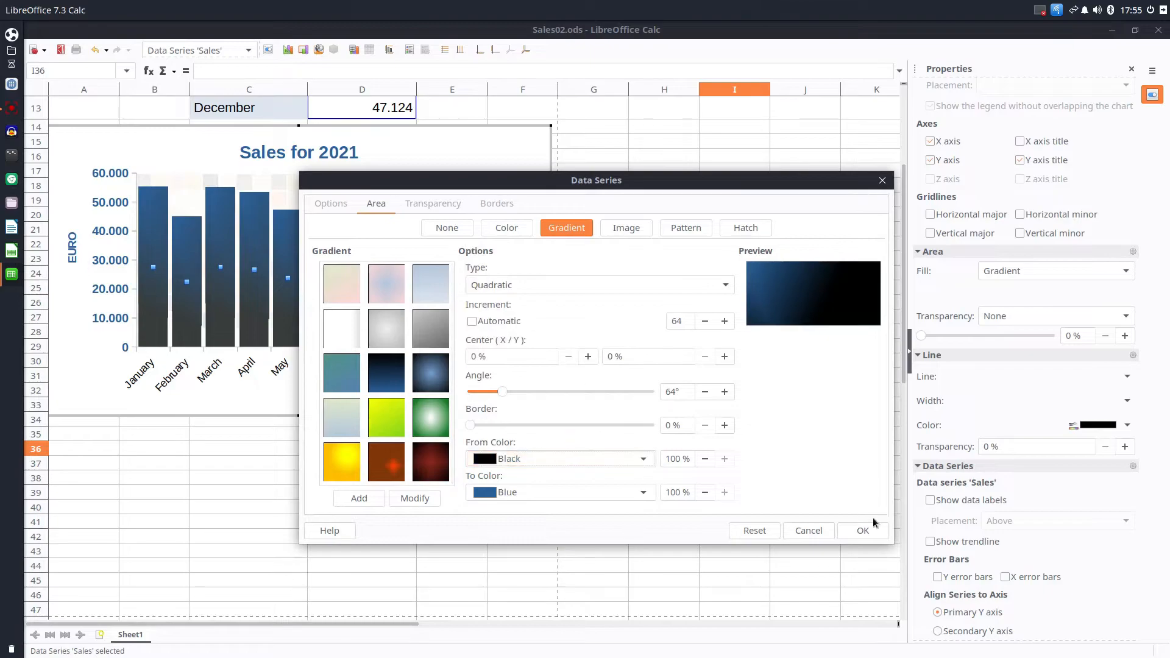
left_click(863, 529)
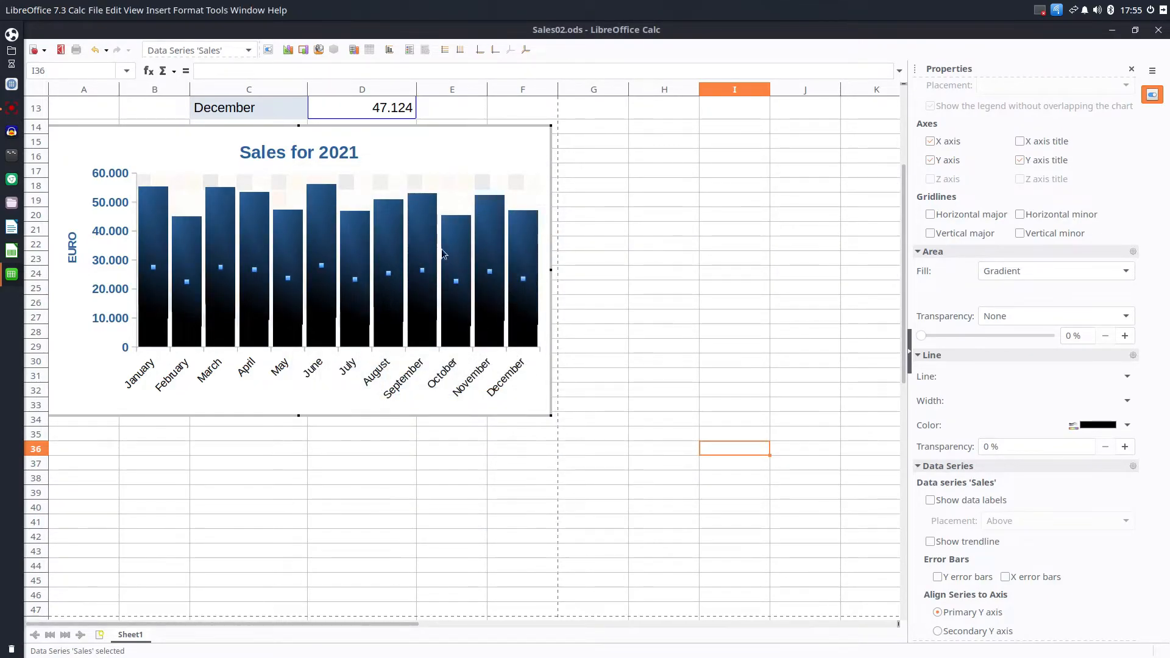
Step: Format the month labels on the chart's X axis with the font colour Blue and the Bold style
left_click(309, 154)
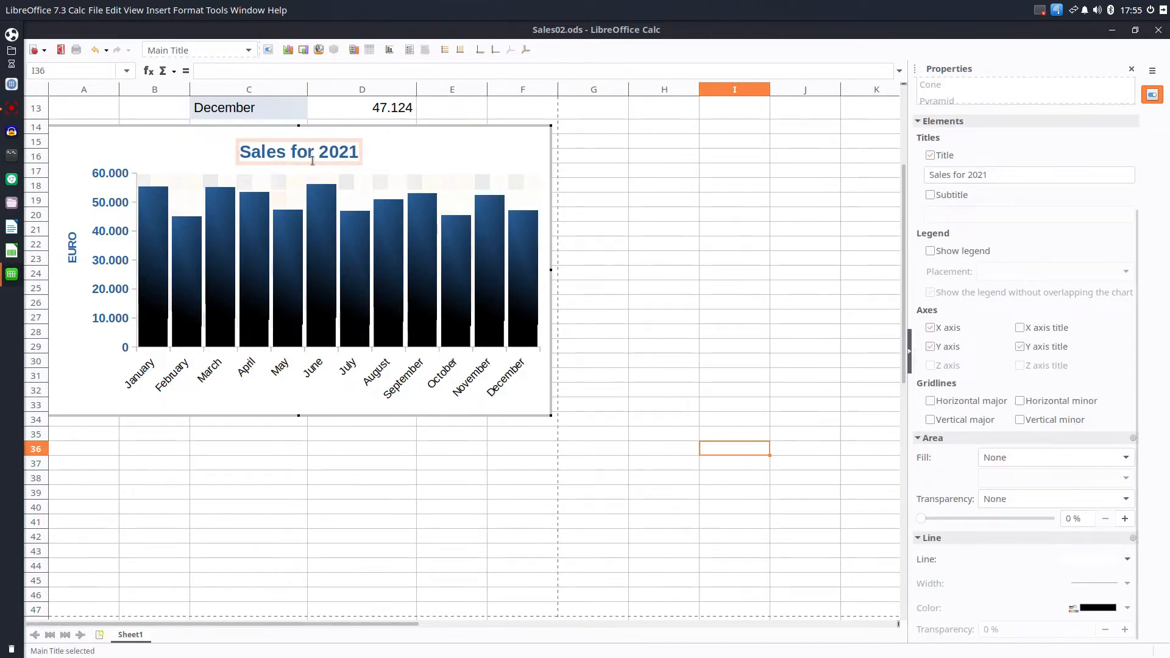
left_click(246, 369)
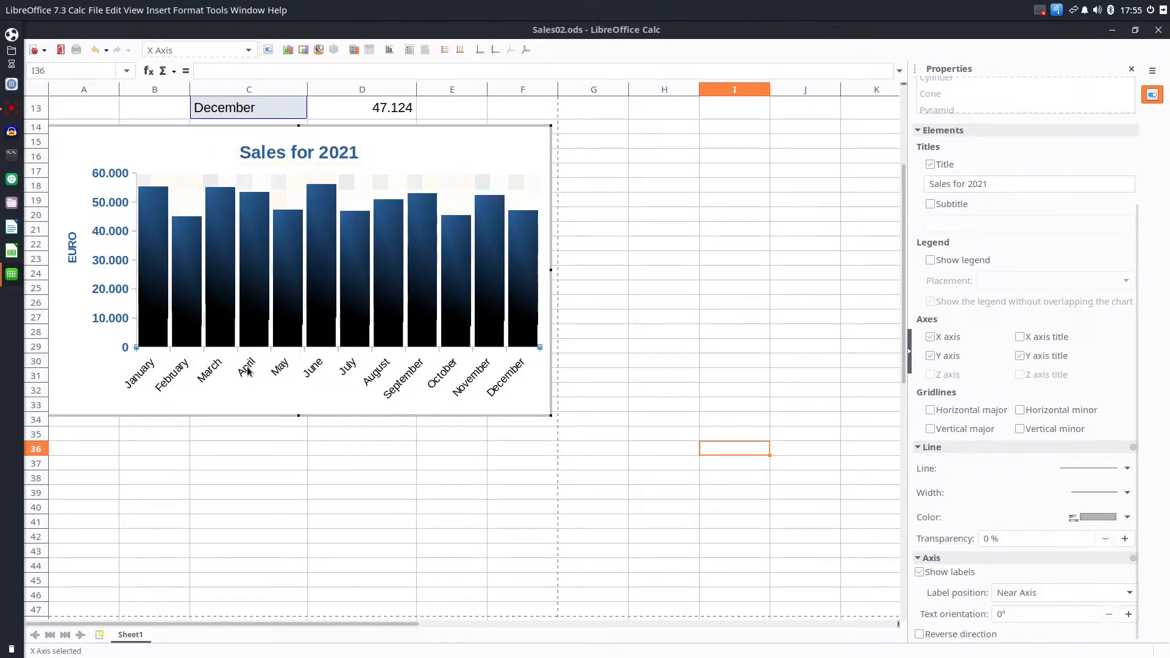
double_click(246, 368)
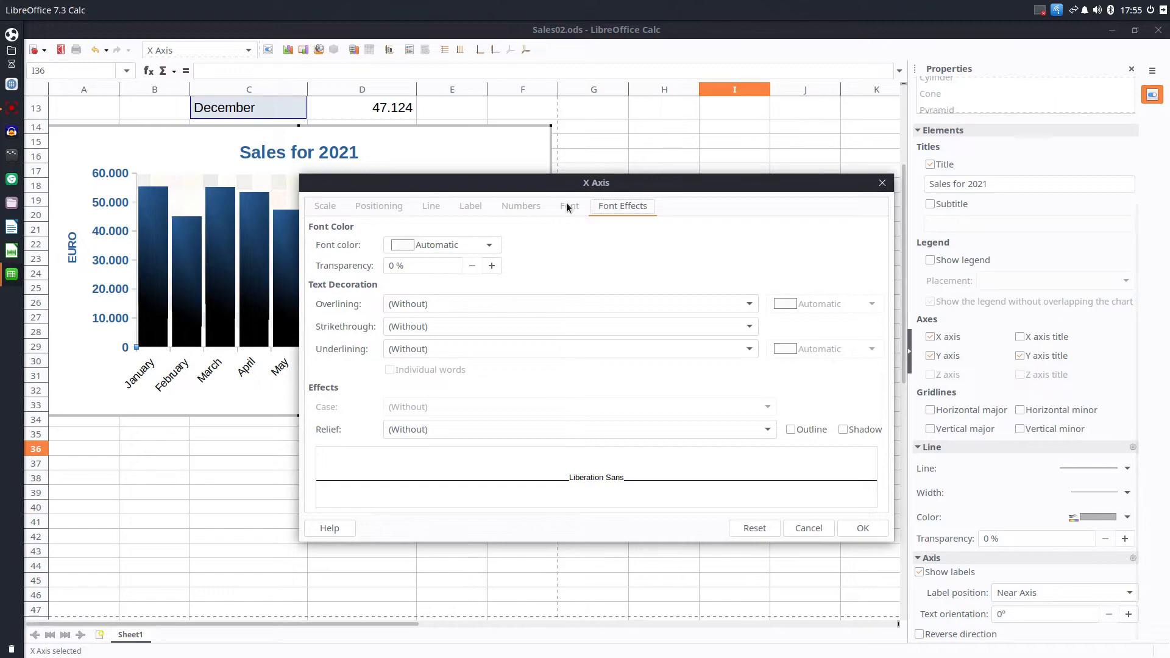
left_click(484, 245)
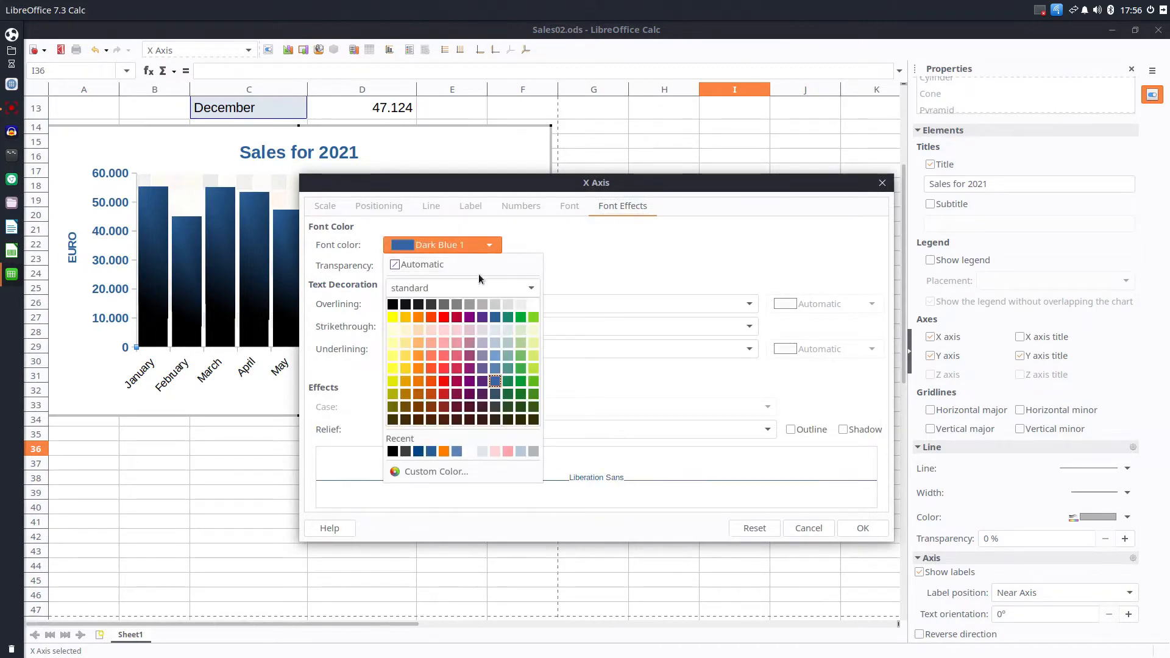
left_click(491, 317)
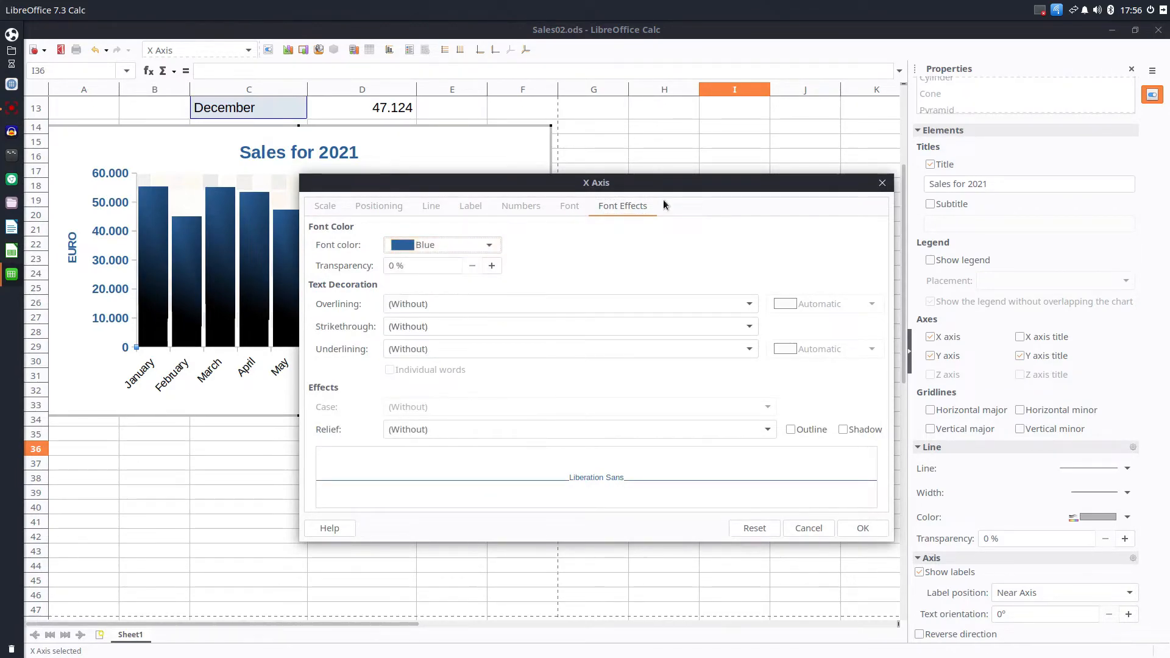
left_click(571, 207)
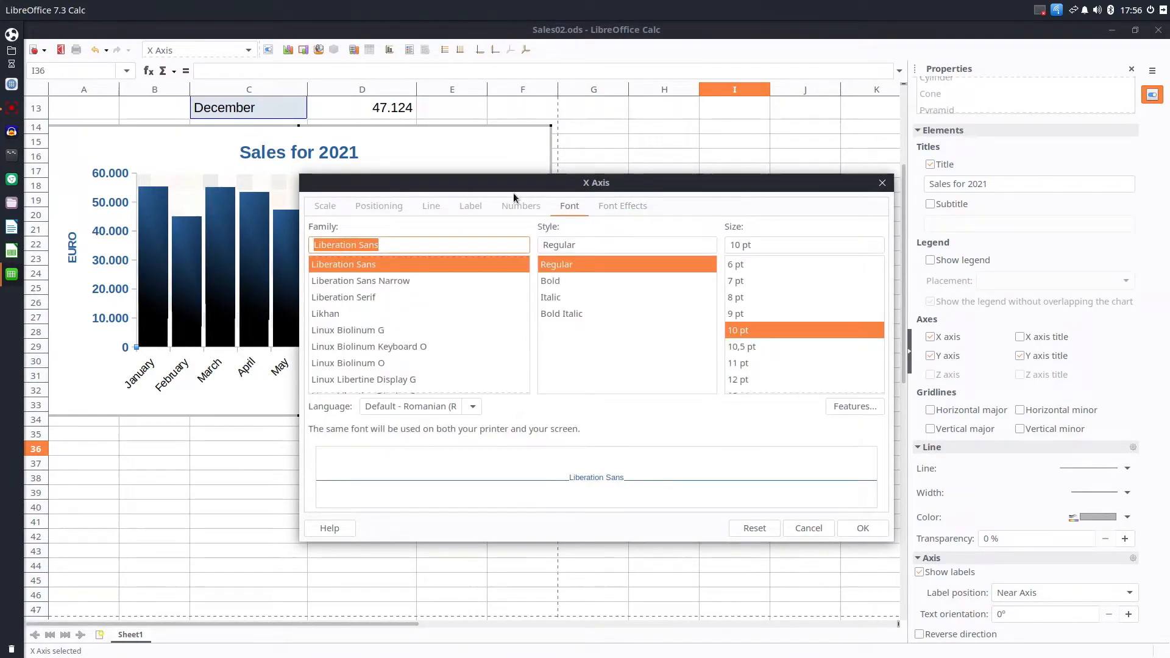
left_click(565, 279)
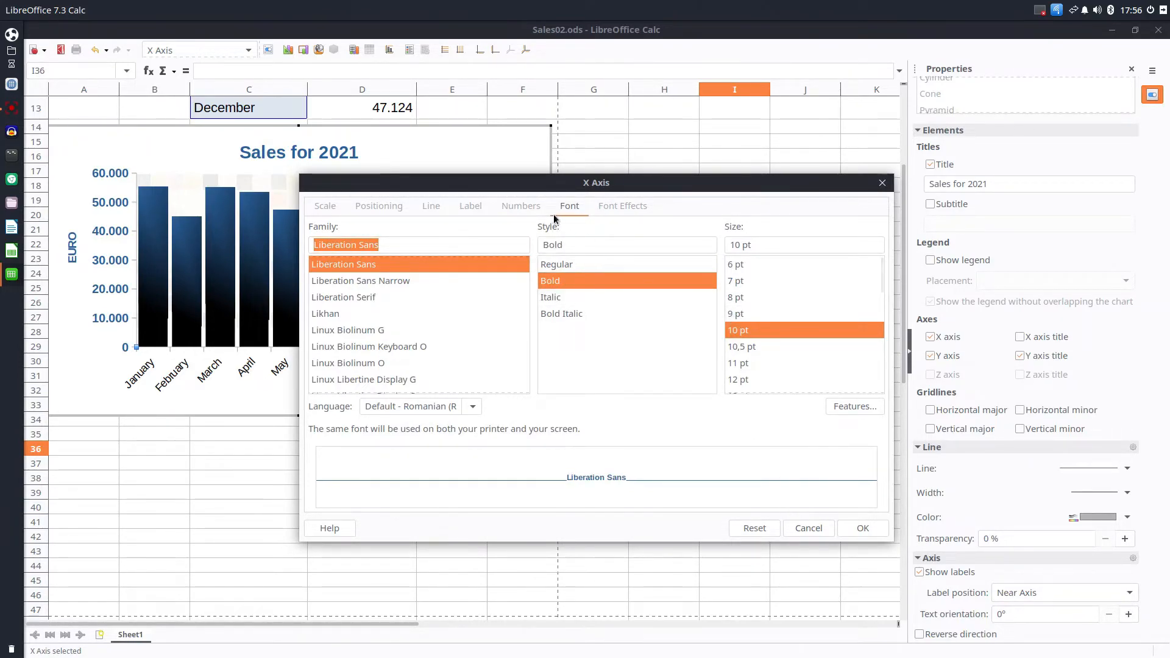
Step: Remove the X axis line by setting its line style to none and apply the axis formatting
left_click(517, 207)
left_click(470, 206)
left_click(431, 206)
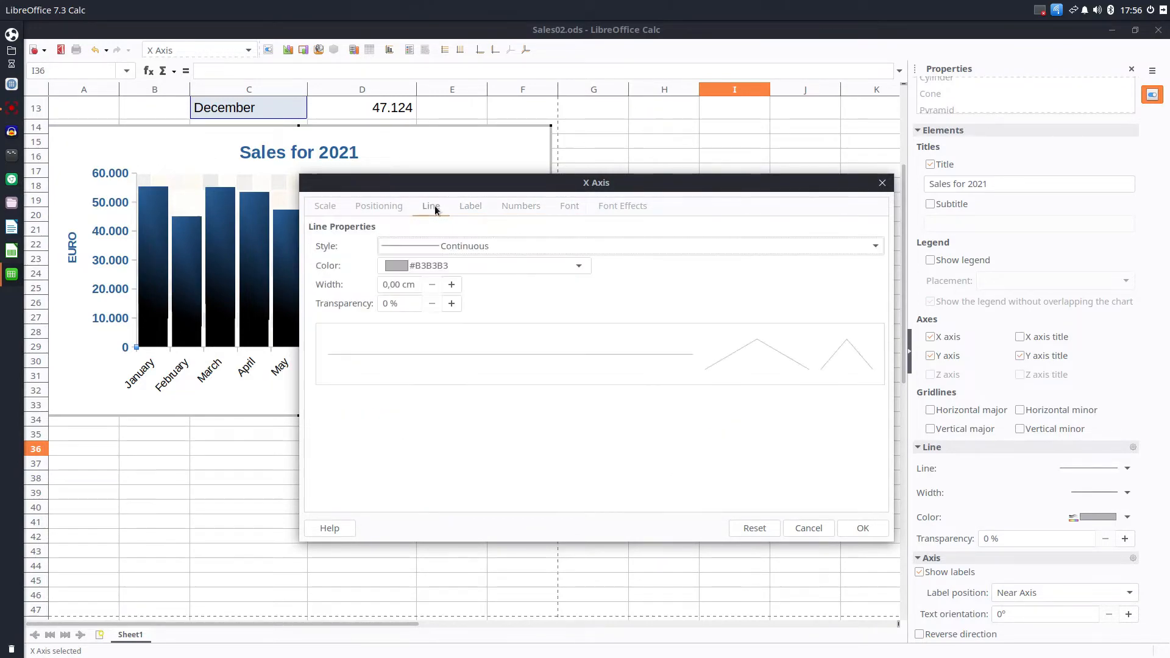
left_click(407, 246)
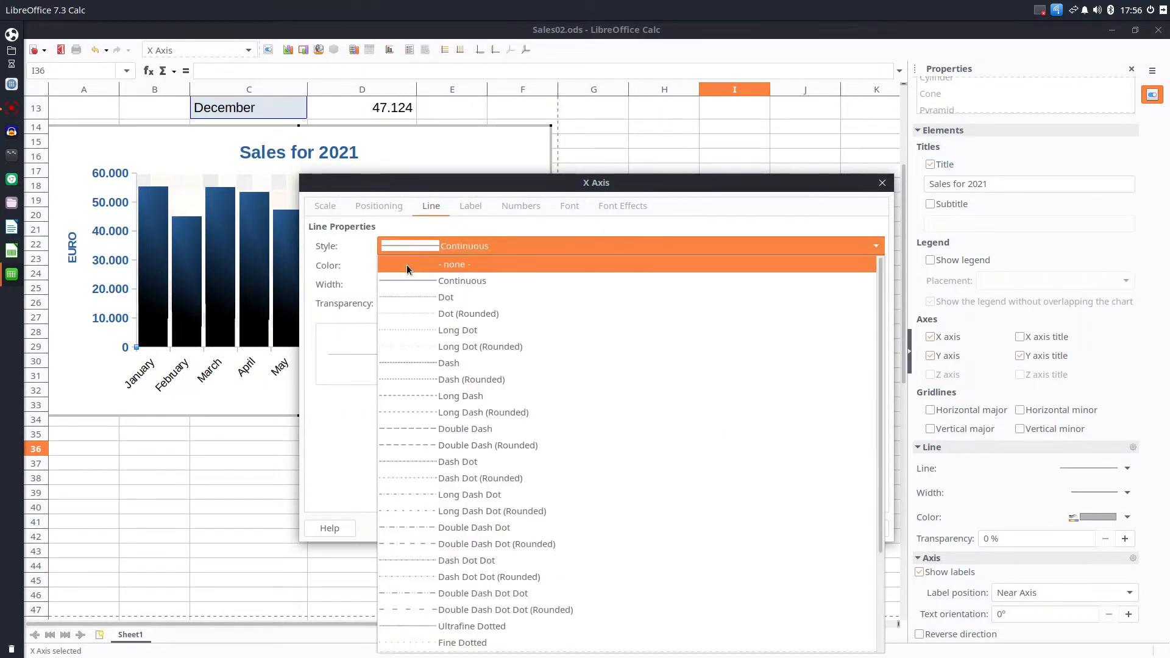
left_click(407, 264)
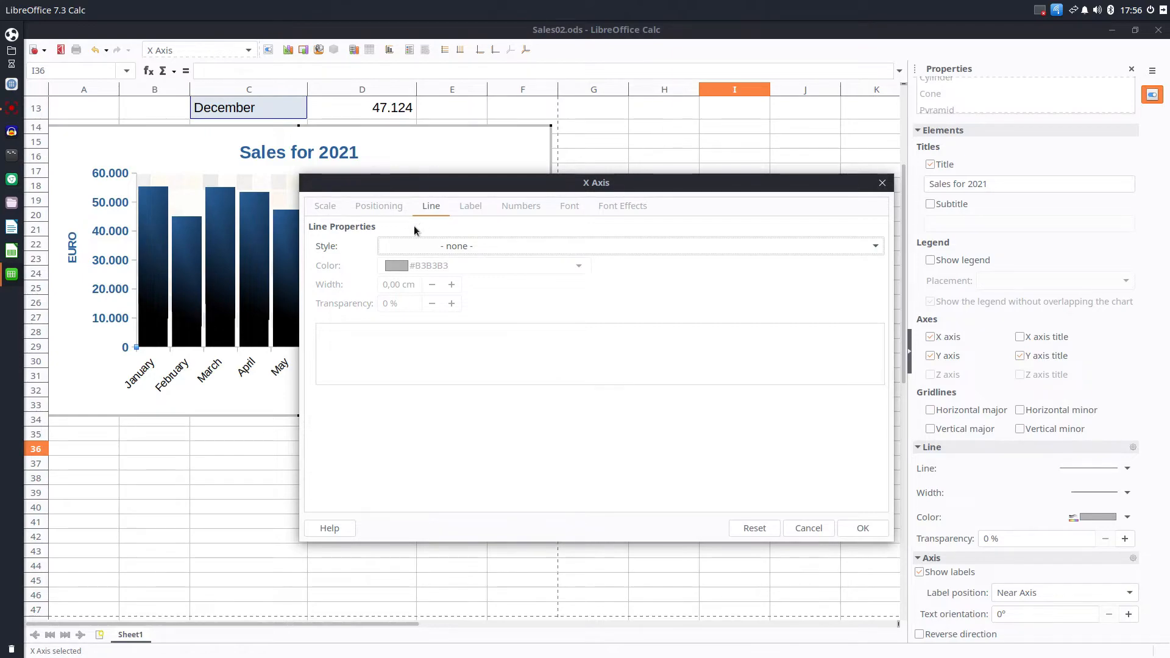
left_click(388, 206)
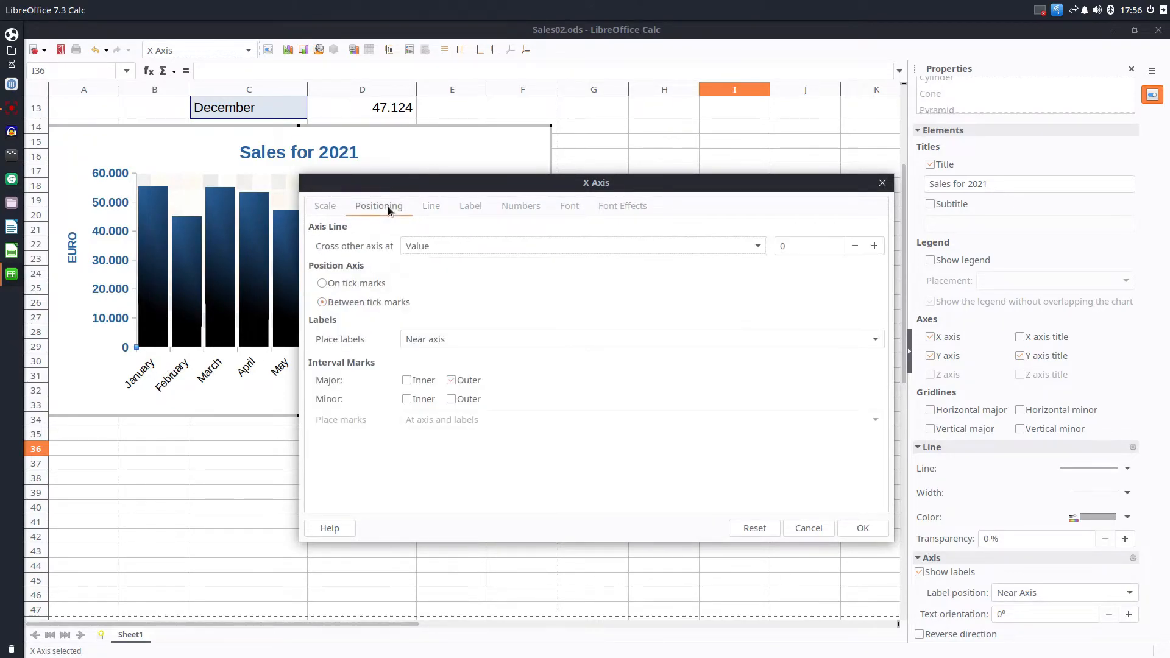
left_click(865, 526)
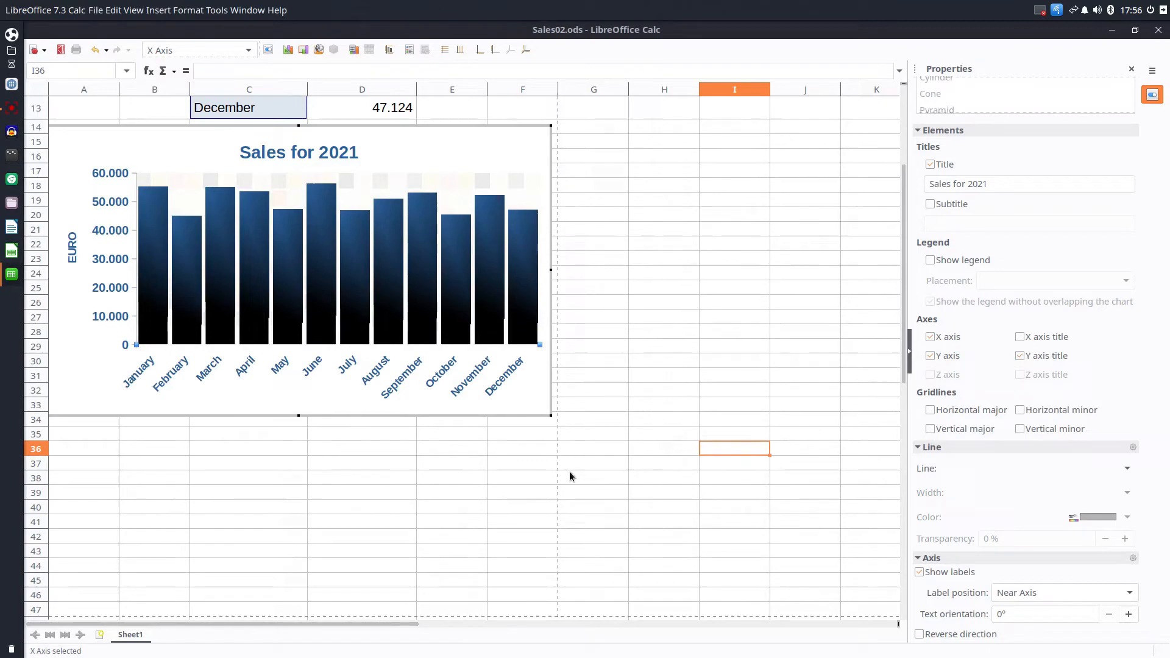
Step: Remove the chart's Y axis line by setting its line style to none and apply it
double_click(135, 262)
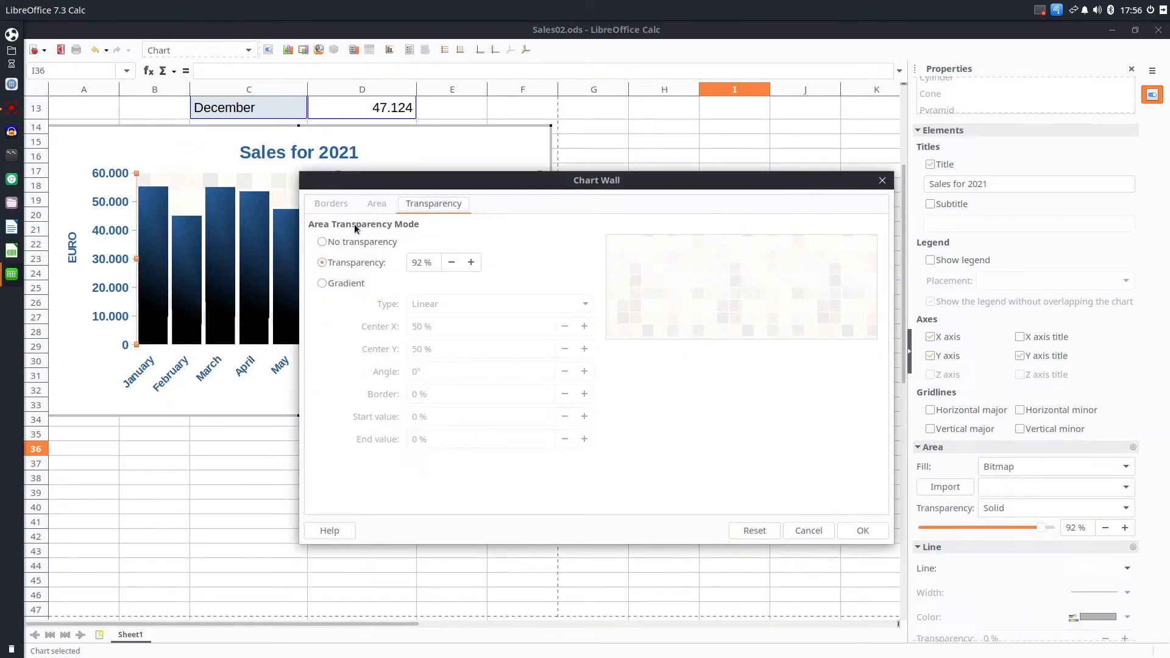
left_click(809, 530)
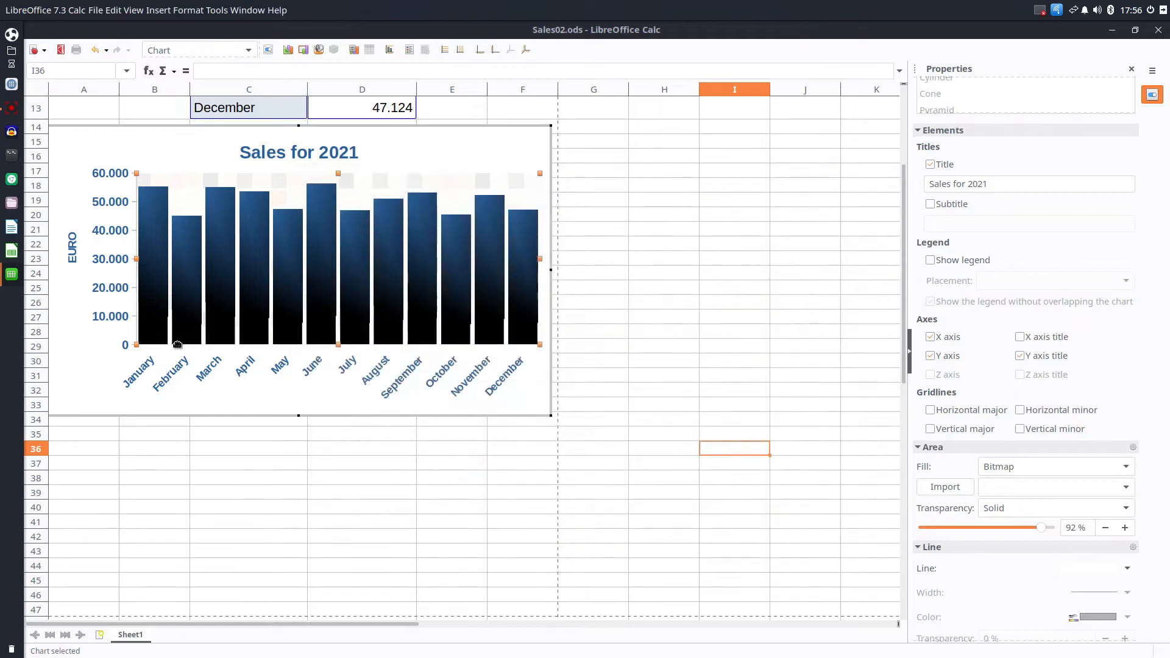
left_click(125, 318)
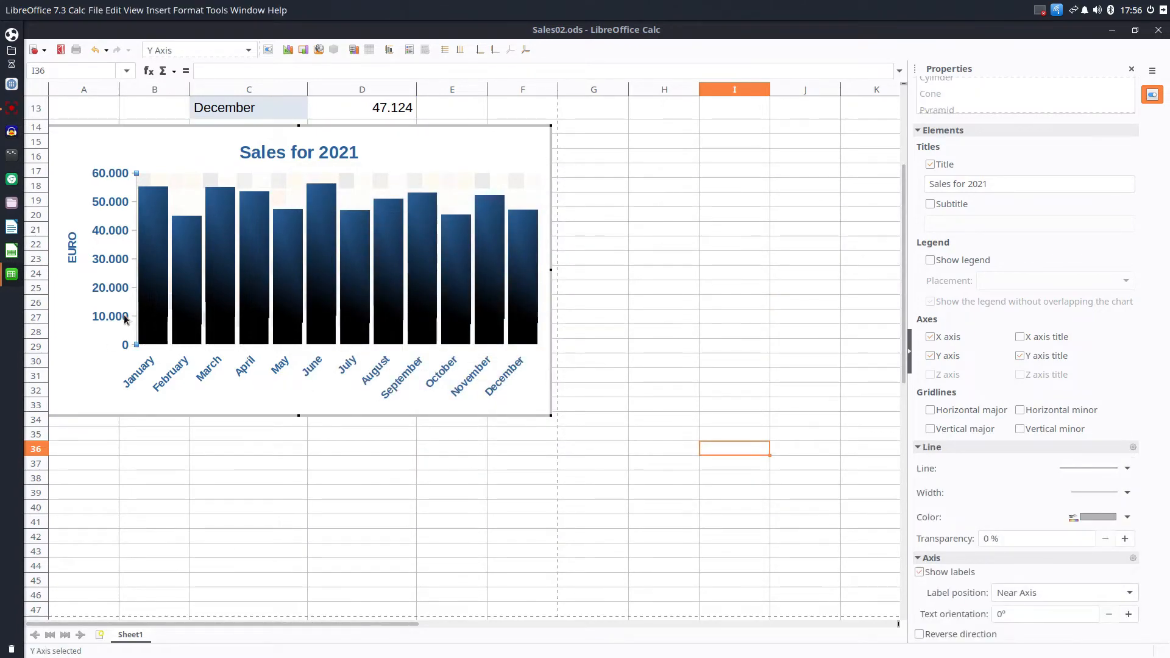
right_click(126, 318)
left_click(152, 364)
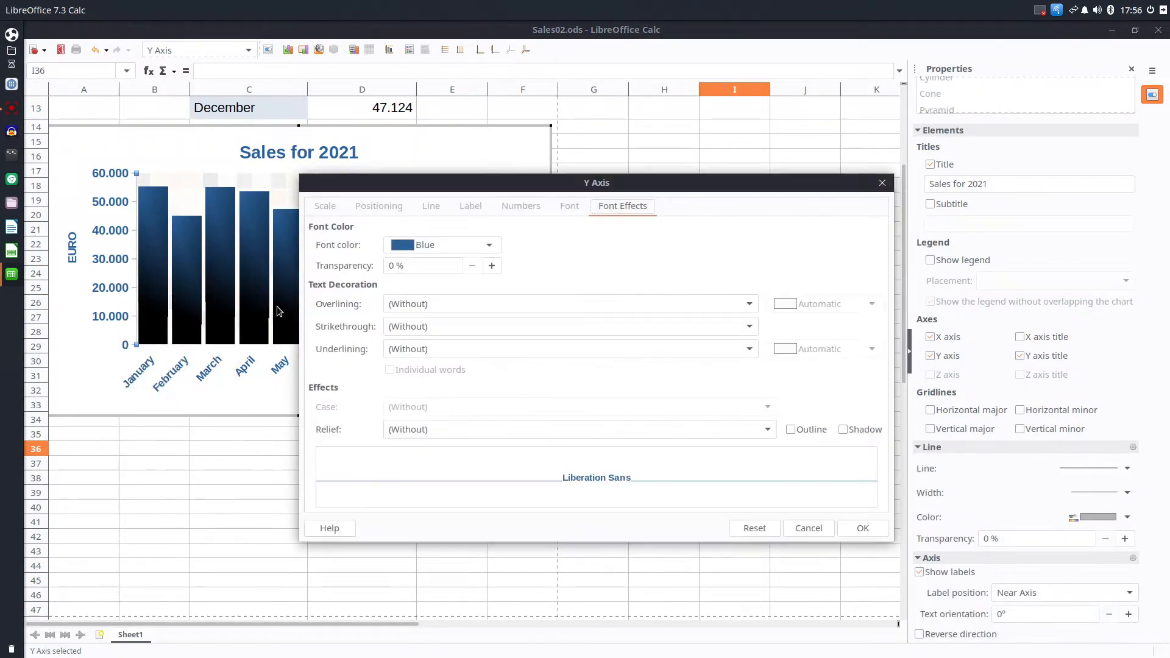
left_click(431, 207)
left_click(415, 244)
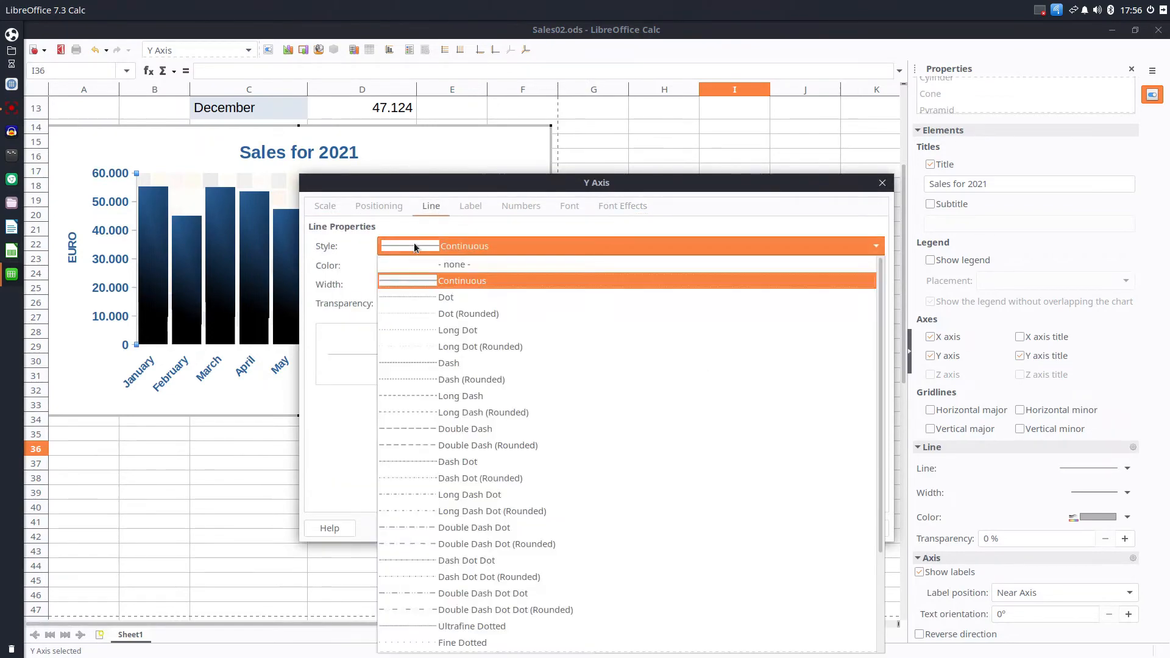
left_click(451, 262)
left_click(859, 526)
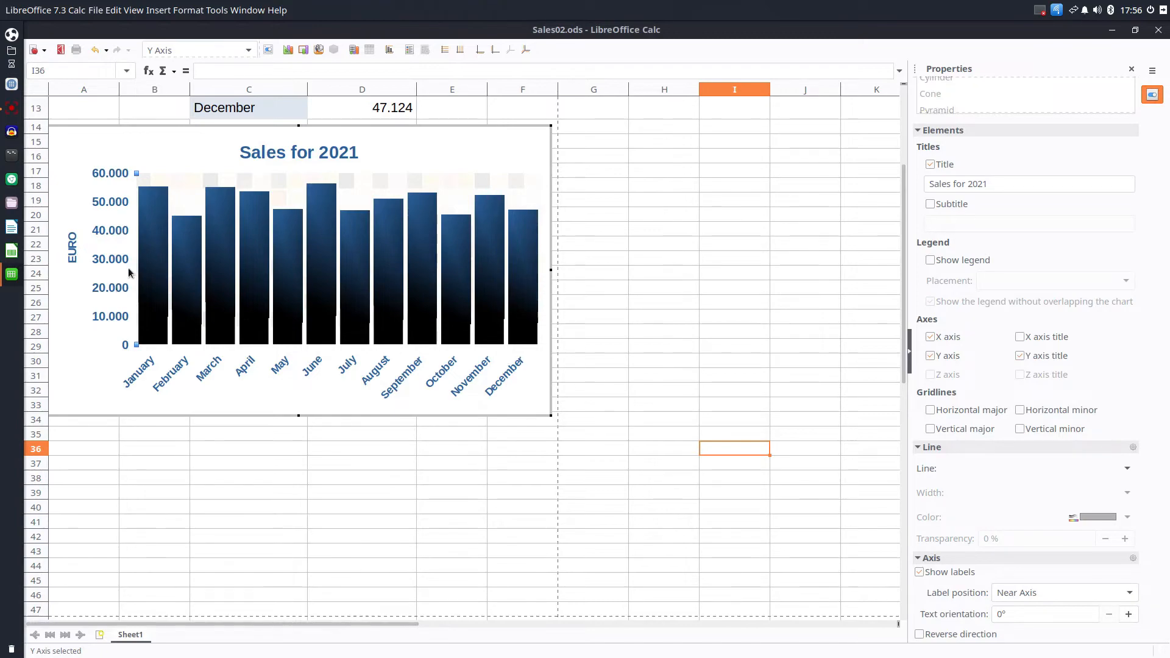
Step: Set the text orientation of the X axis month labels to 45° and leave chart editing
left_click(278, 372)
double_click(277, 374)
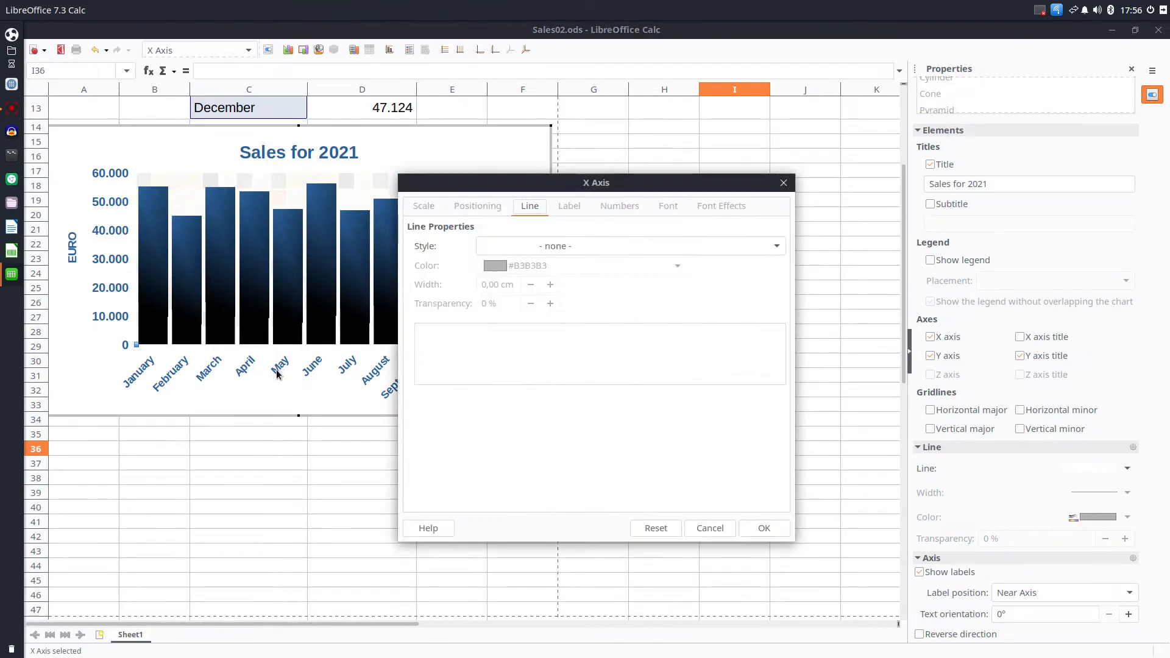
left_click(723, 525)
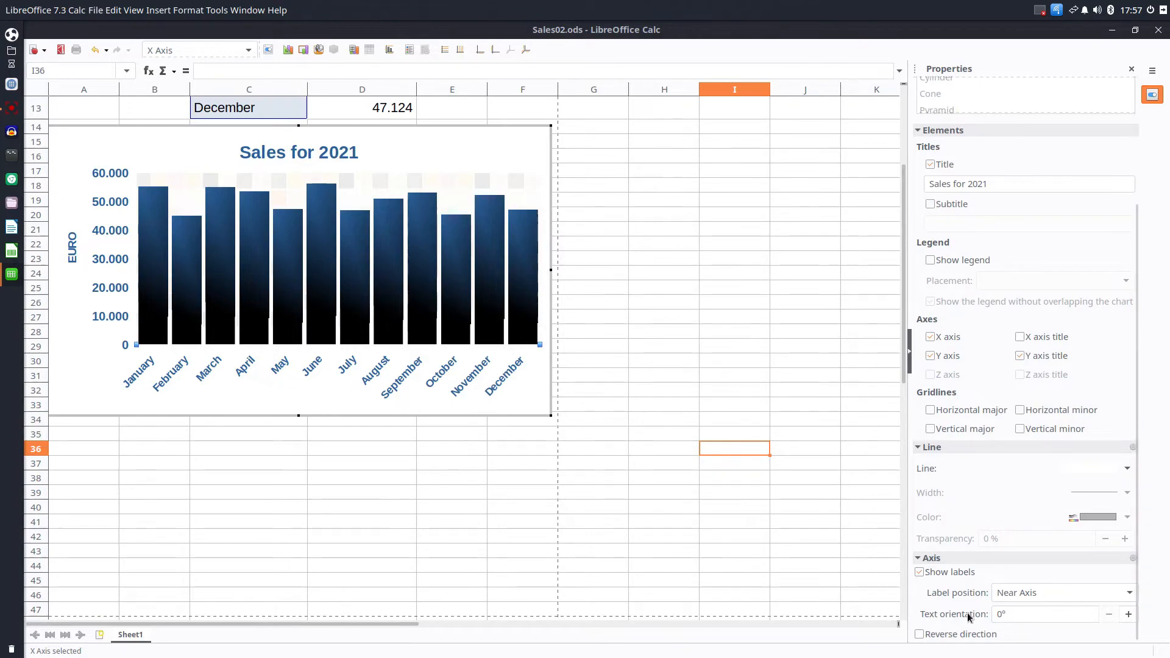
left_click(1128, 614)
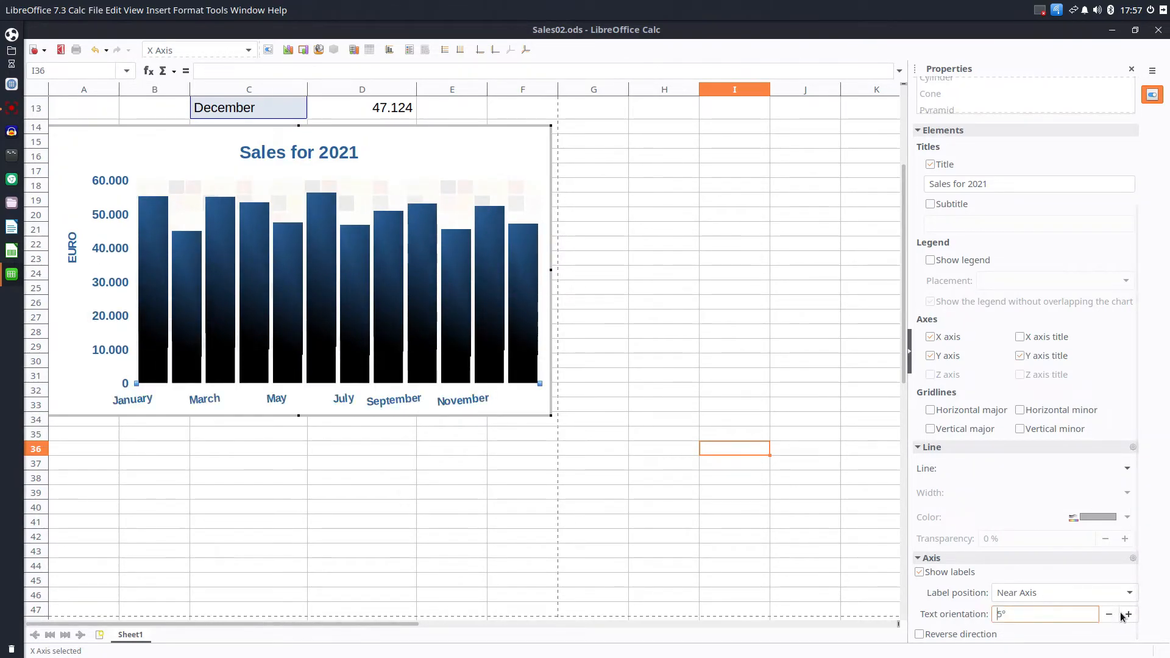
left_click(1128, 615)
left_click(1128, 615)
left_click(1128, 615)
left_click(1128, 614)
left_click(1128, 615)
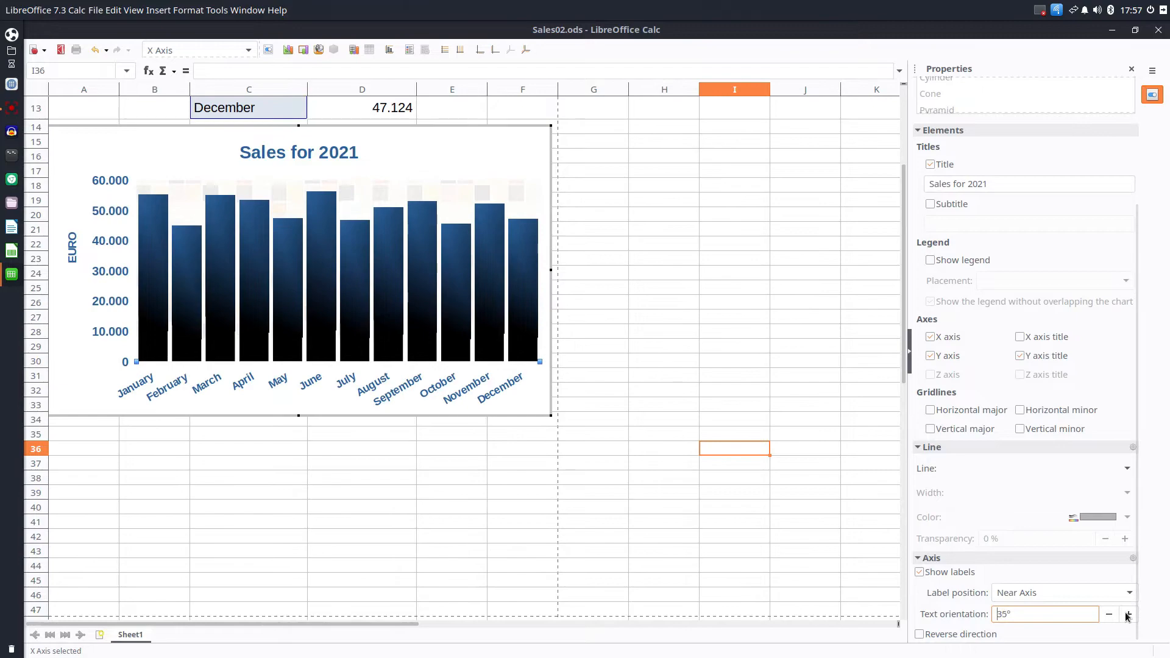
left_click(1128, 615)
left_click(1127, 615)
left_click(1127, 615)
left_click(1127, 616)
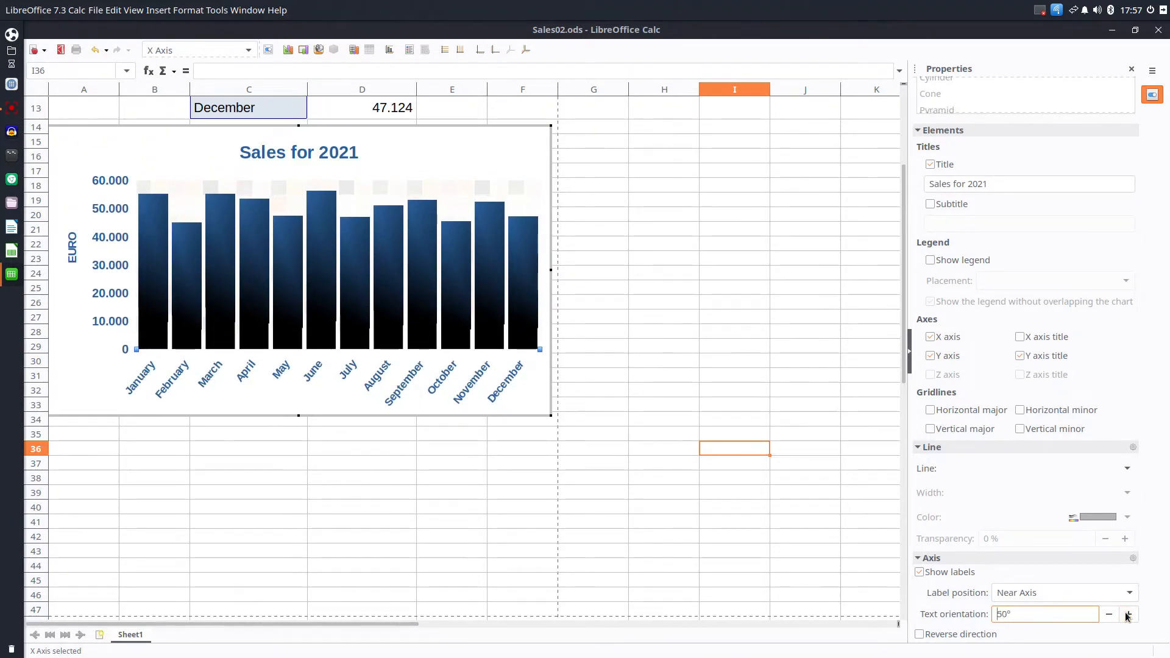
left_click(1108, 614)
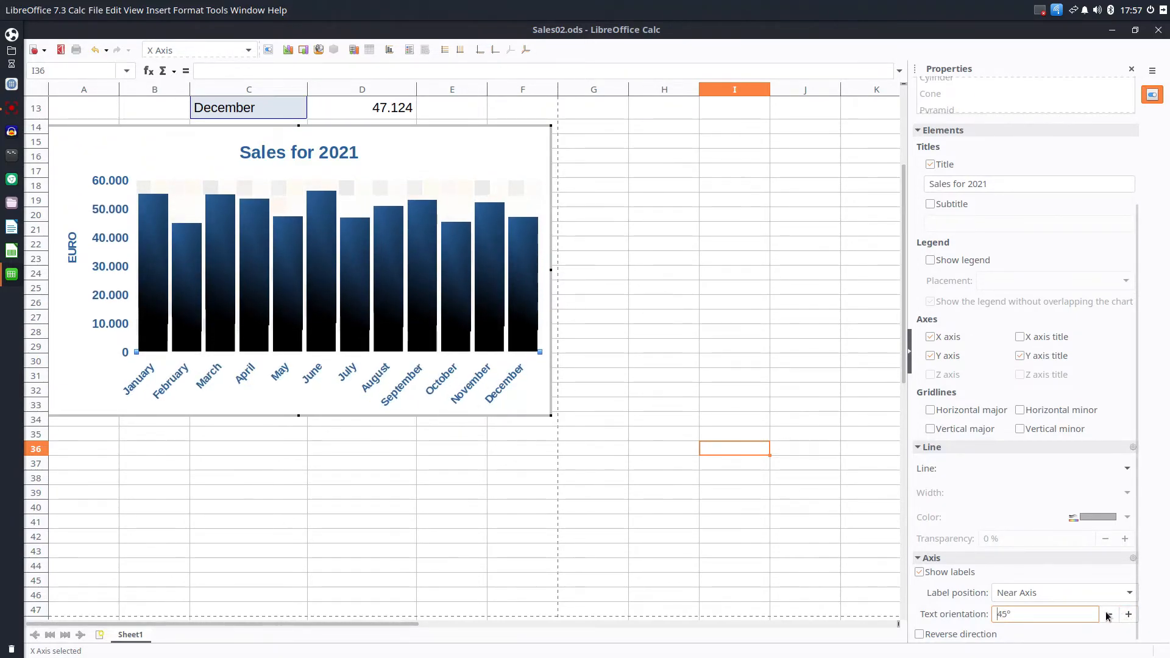
left_click(494, 448)
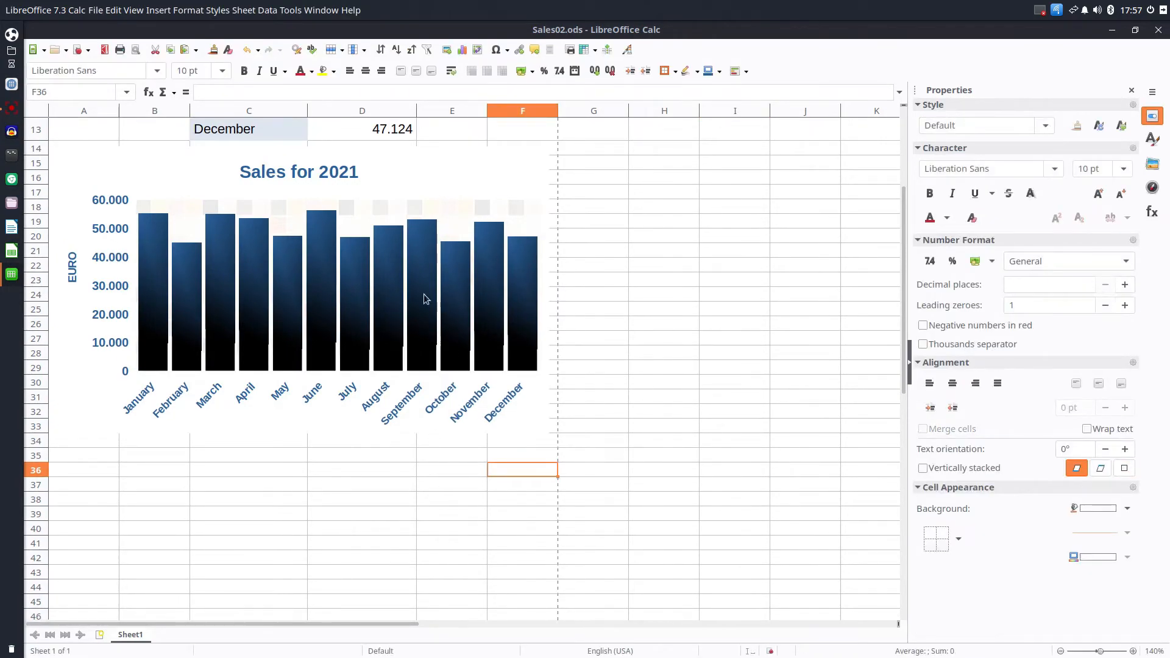
Step: Fill the chart wall with the light graph-paper grid image and apply it
double_click(349, 209)
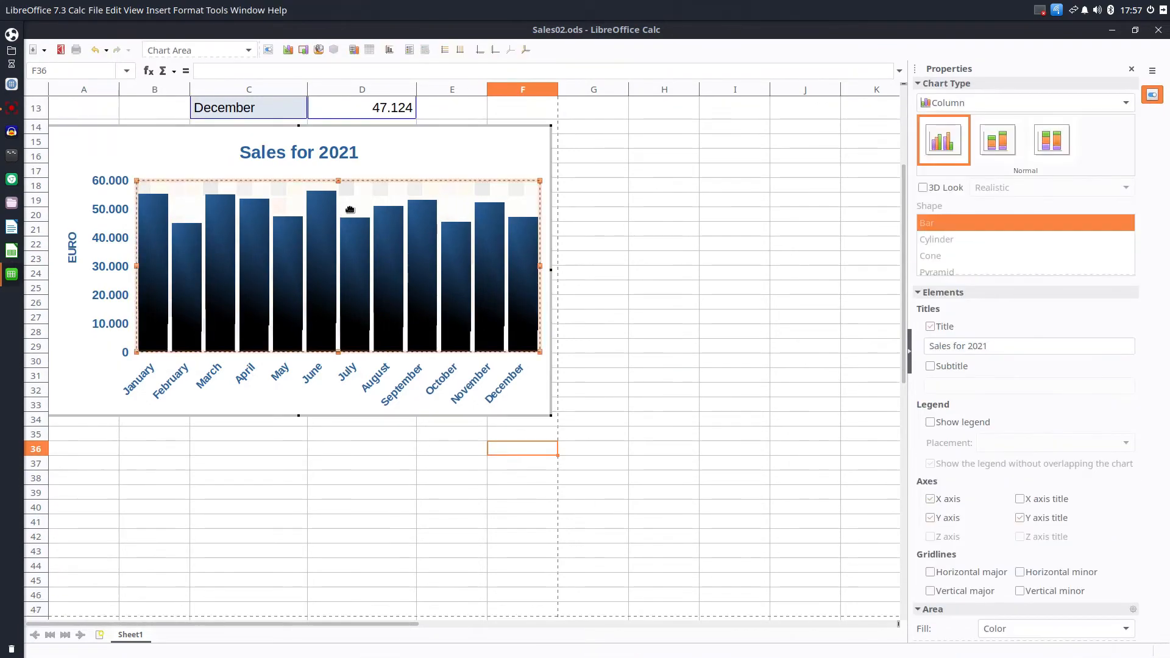
right_click(442, 203)
left_click(460, 244)
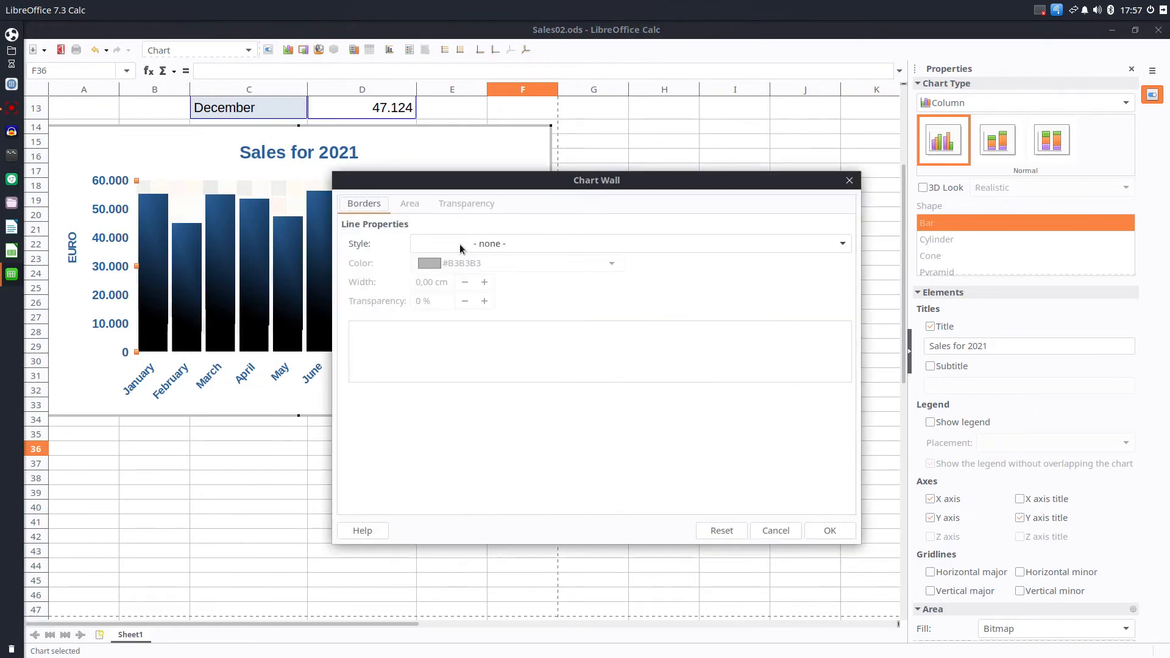
left_click(410, 205)
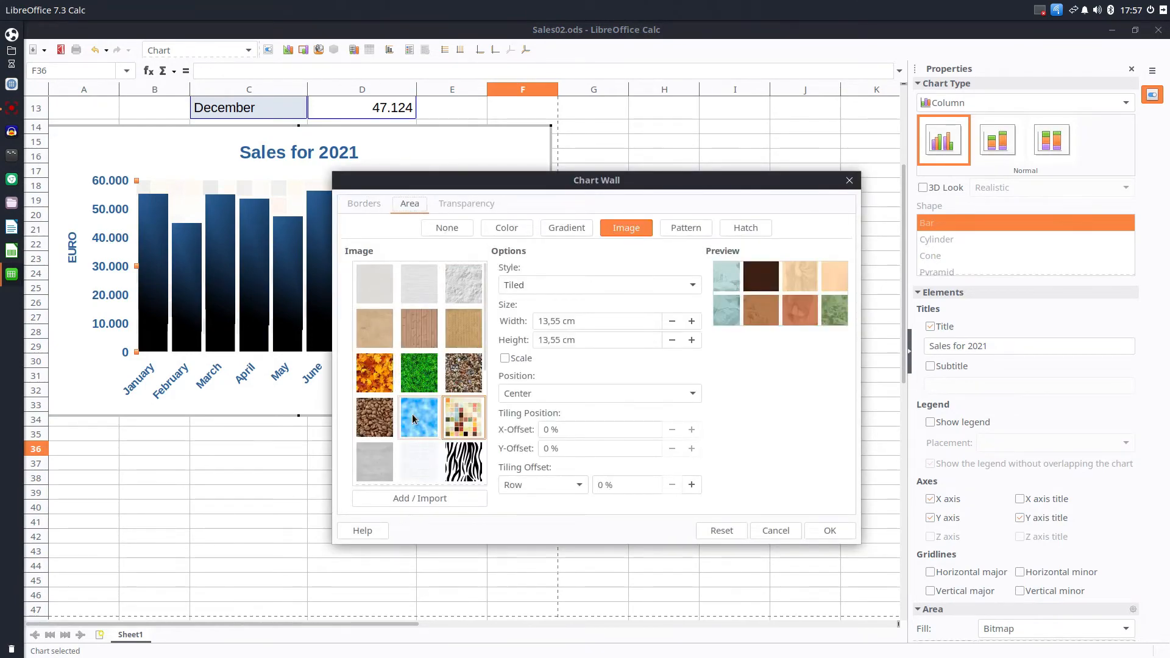
left_click(416, 450)
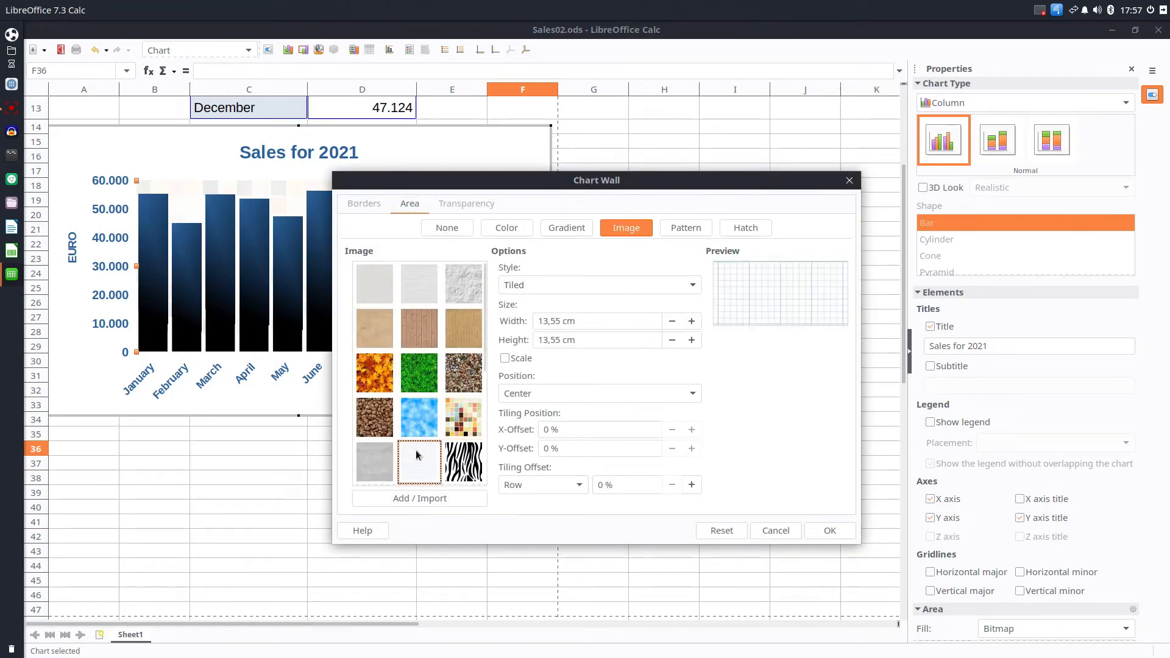
left_click(811, 529)
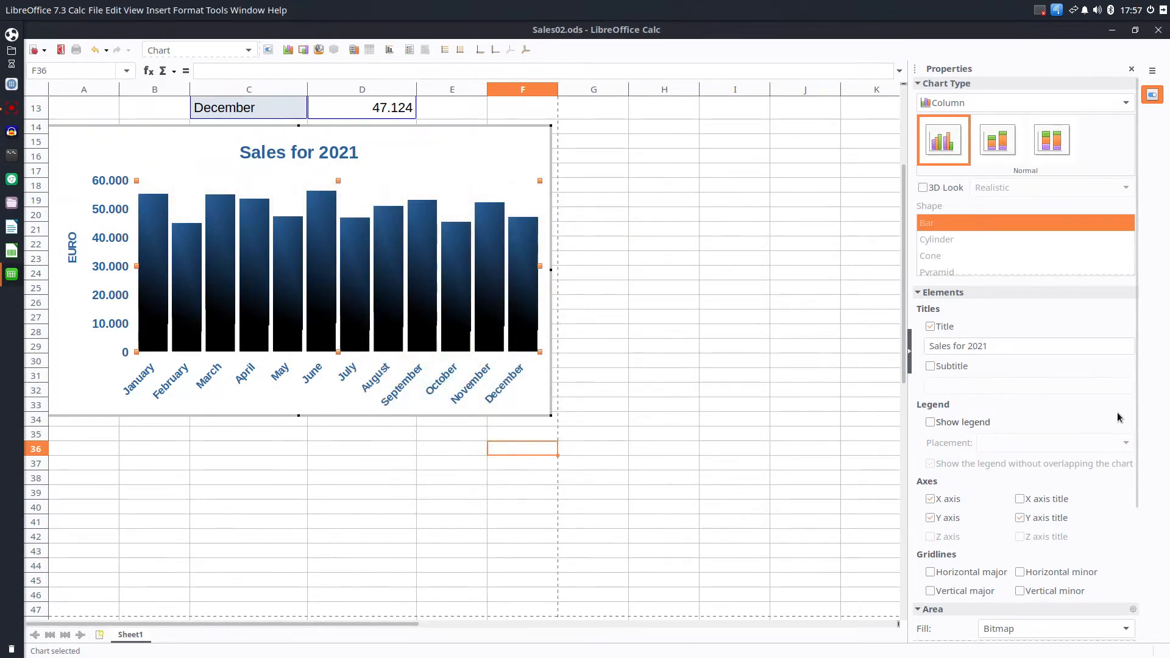
Step: Reduce the transparency of the chart wall's image fill to 62 % and leave chart editing
scroll(1135, 410, "down", 3)
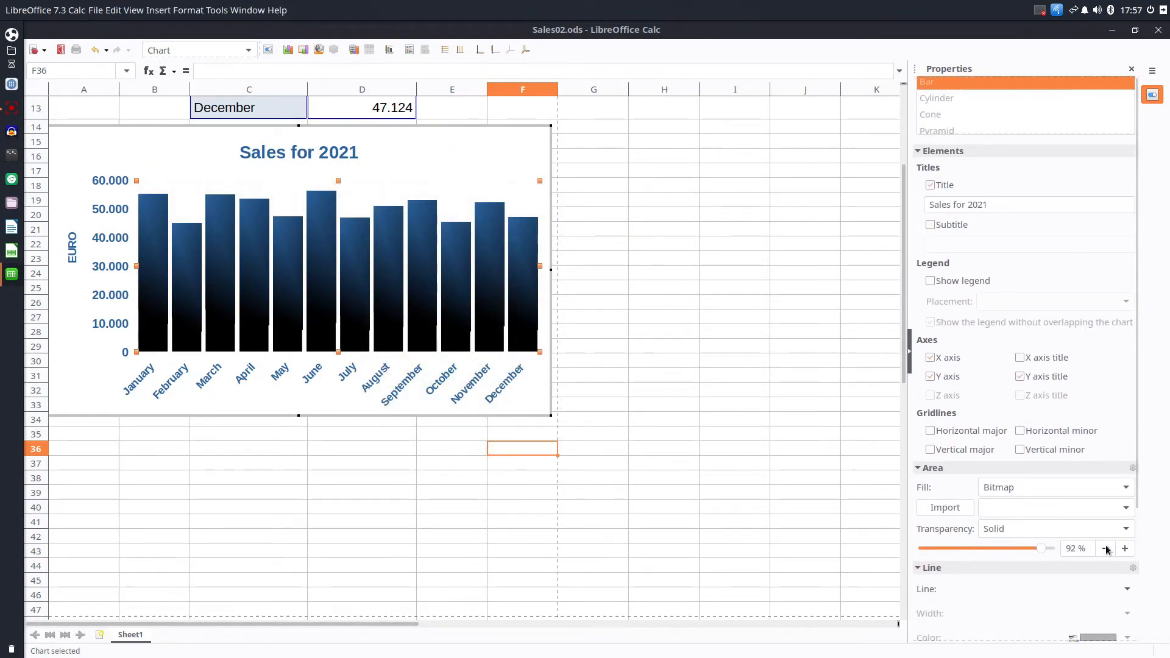
left_click(1107, 550)
left_click(1107, 550)
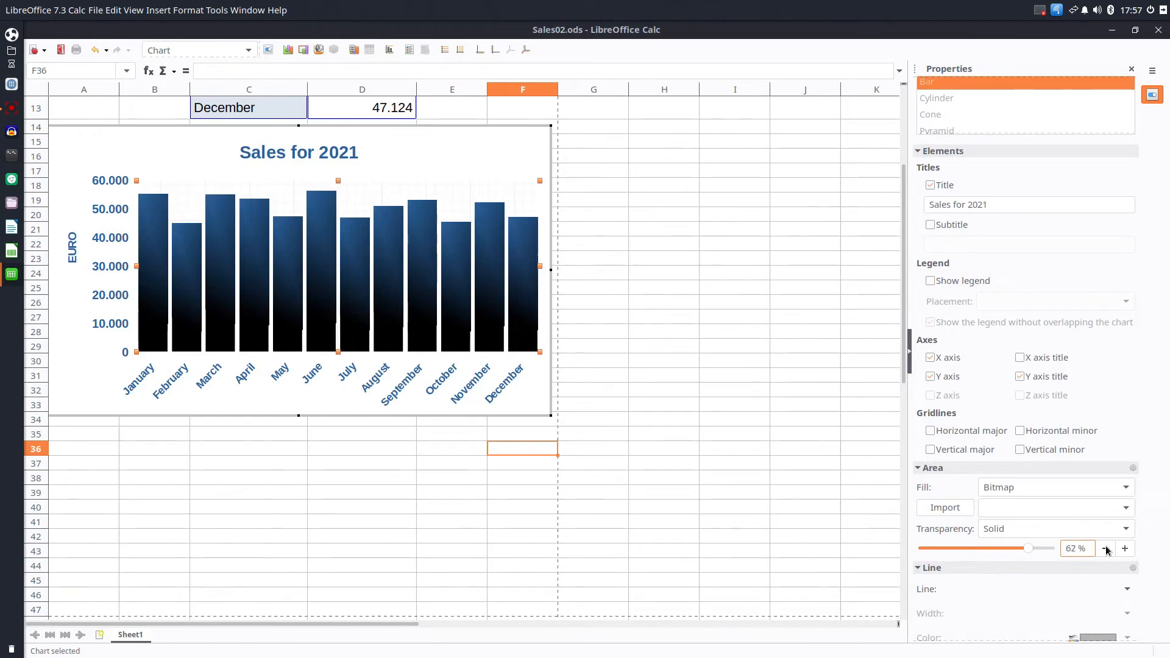
left_click(772, 422)
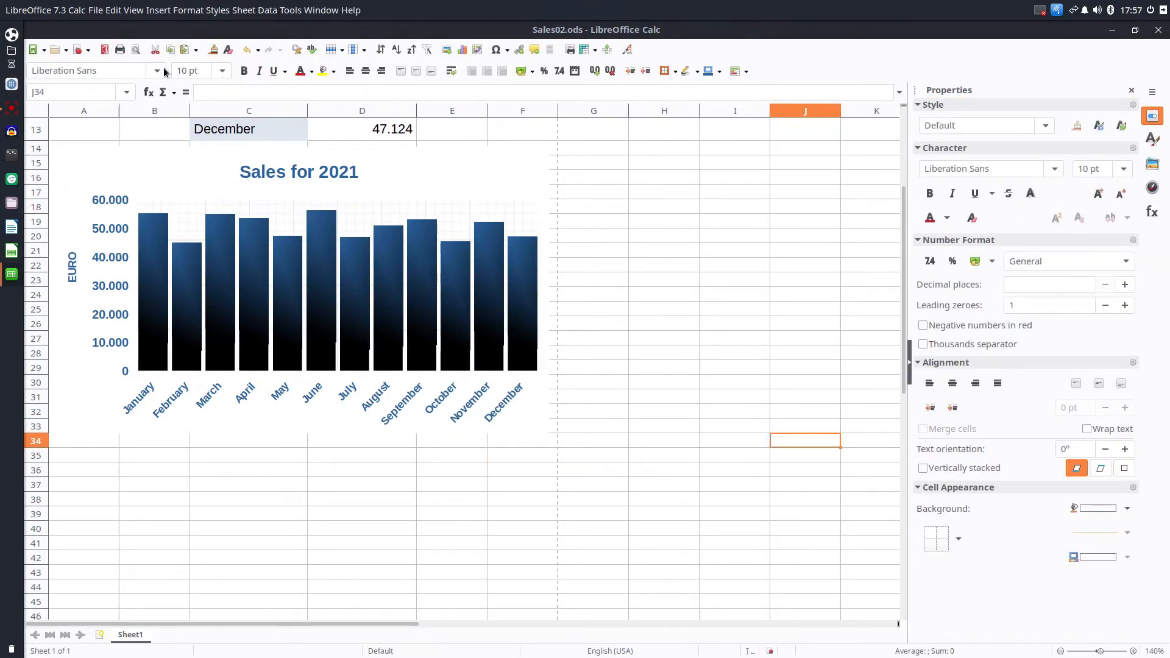
Step: Check the sales table and the gridded chart in the print preview, then return to the sheet
left_click(136, 49)
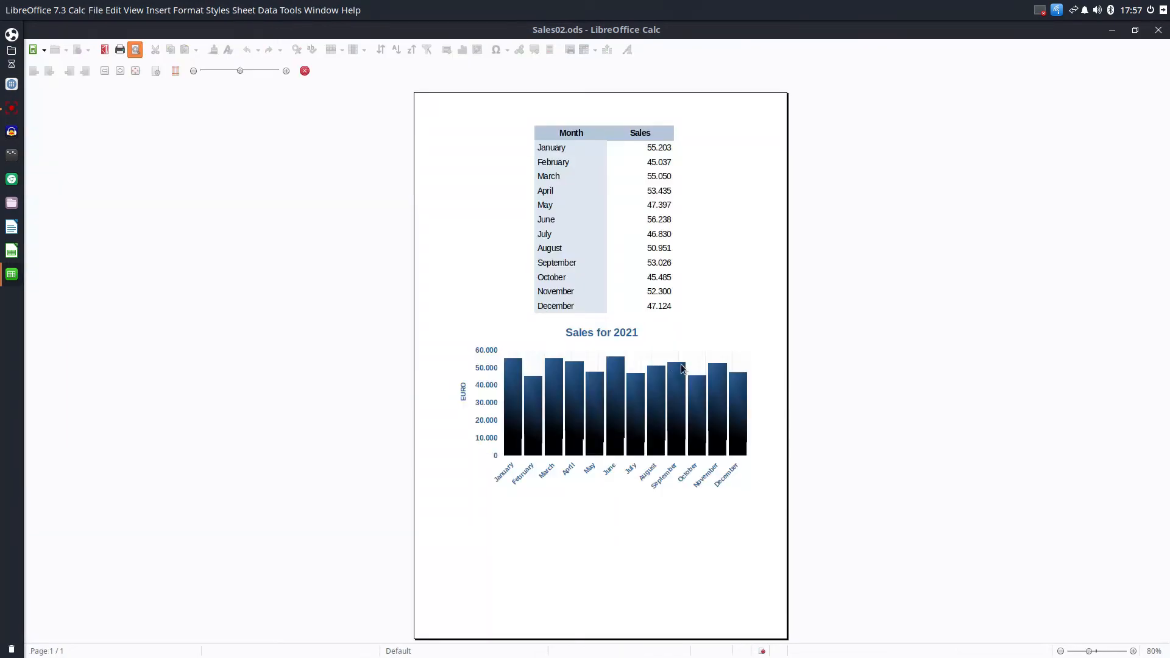
scroll(681, 368, "up", 3)
scroll(682, 353, "down", 3)
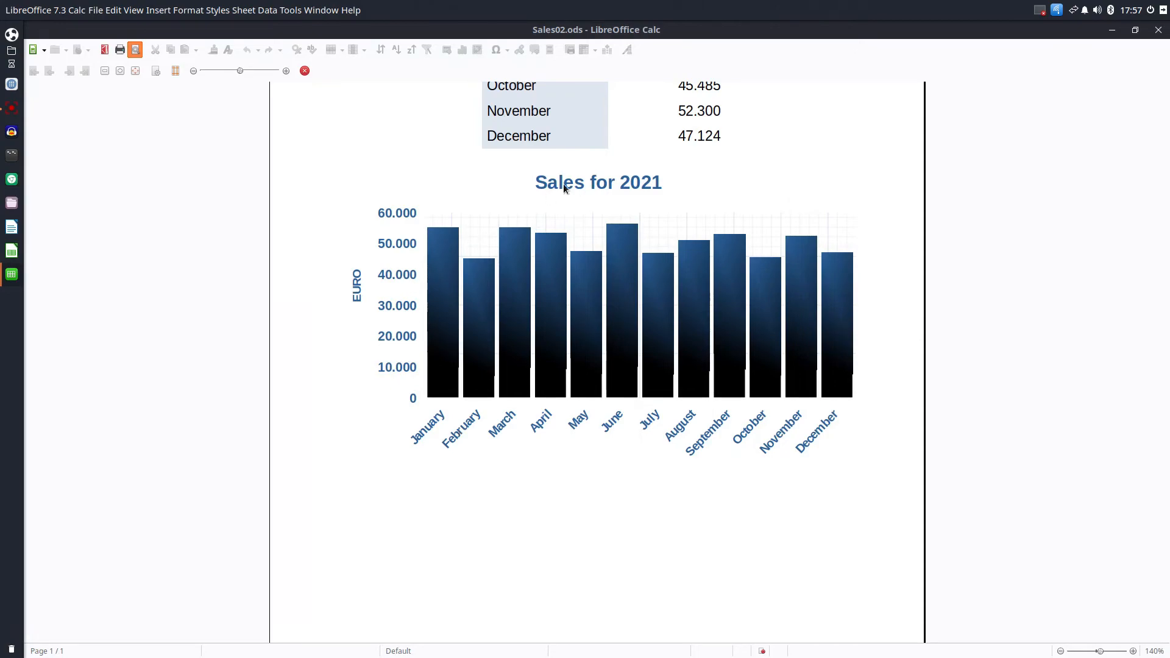
left_click(304, 71)
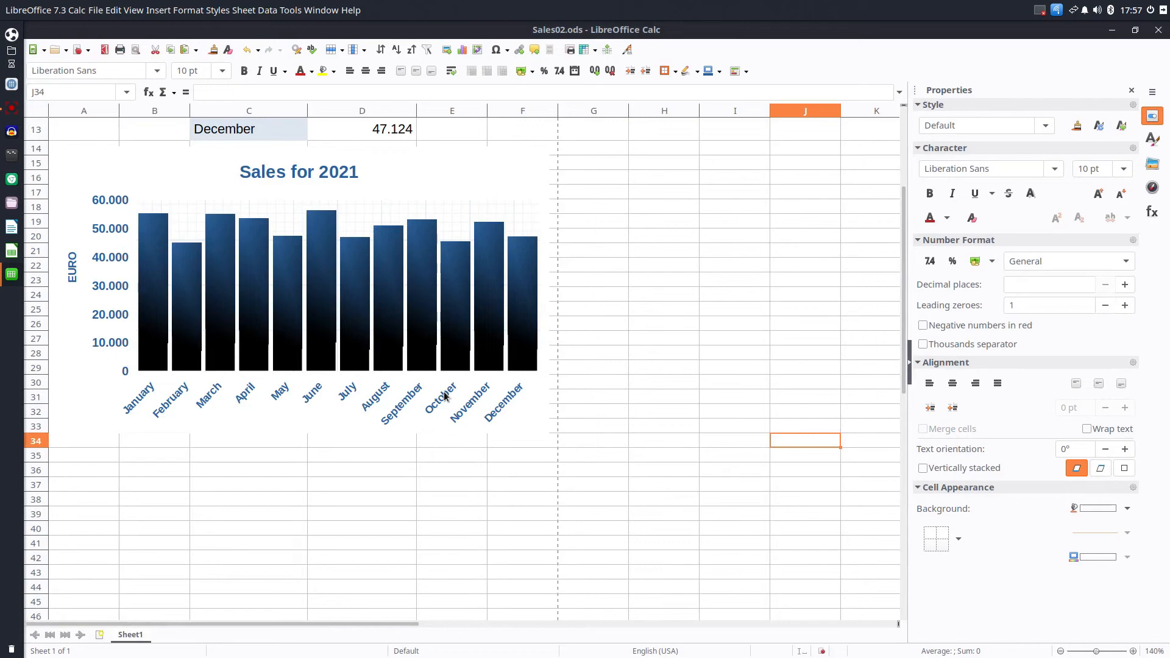
left_click(445, 396)
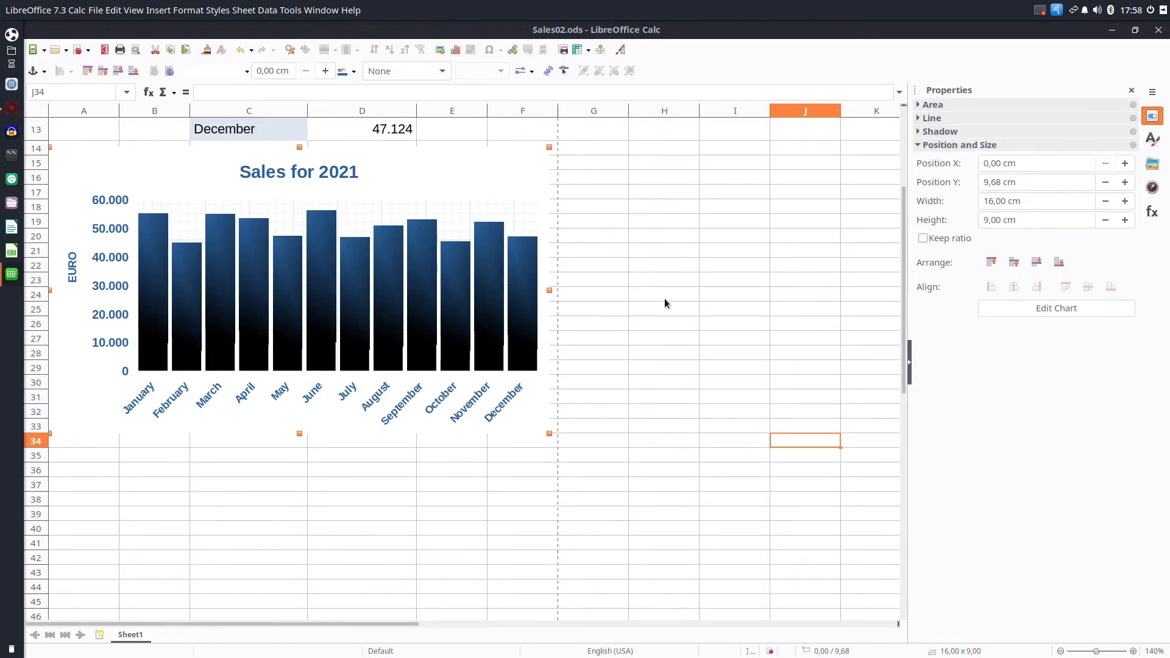
left_click(665, 303)
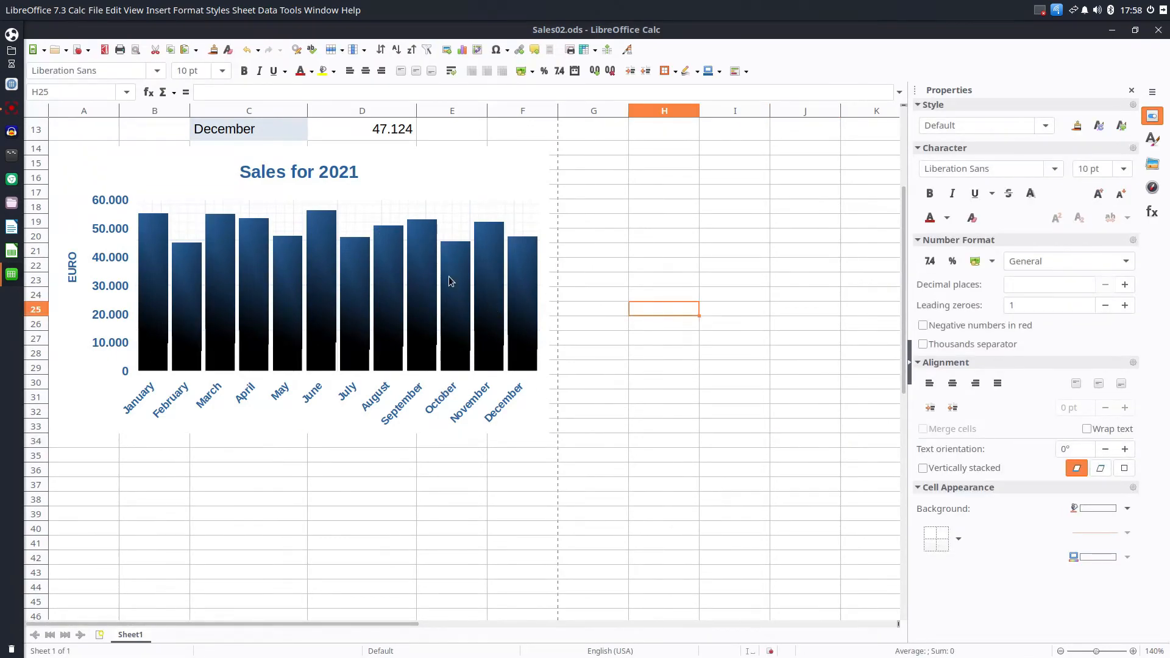
right_click(326, 247)
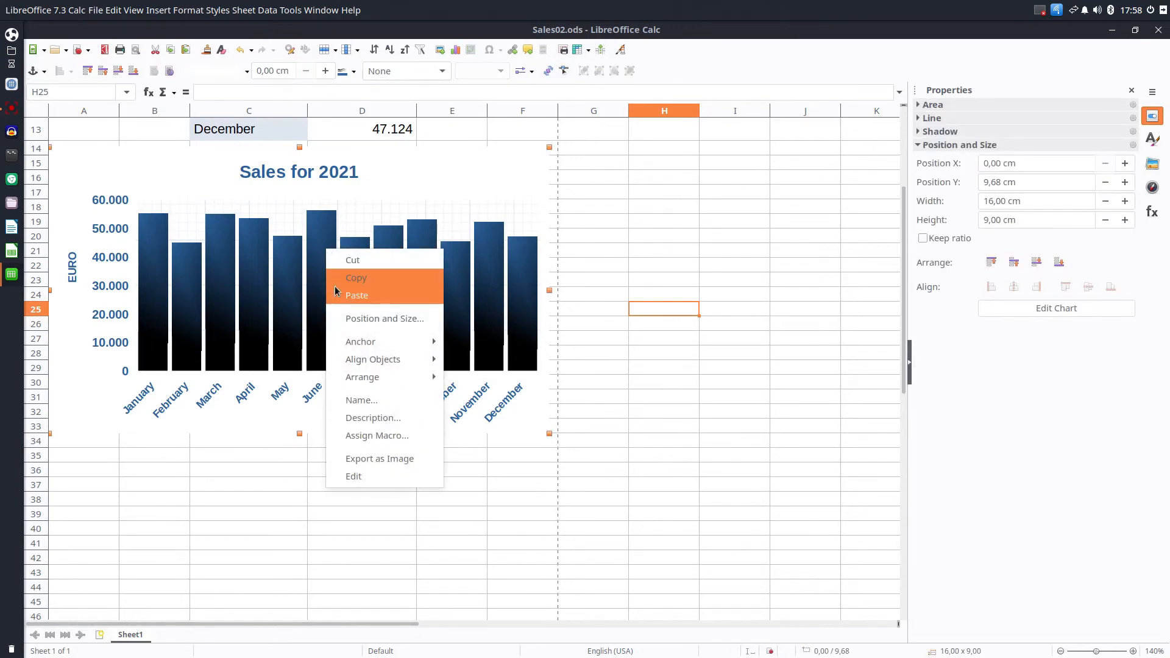
left_click(286, 292)
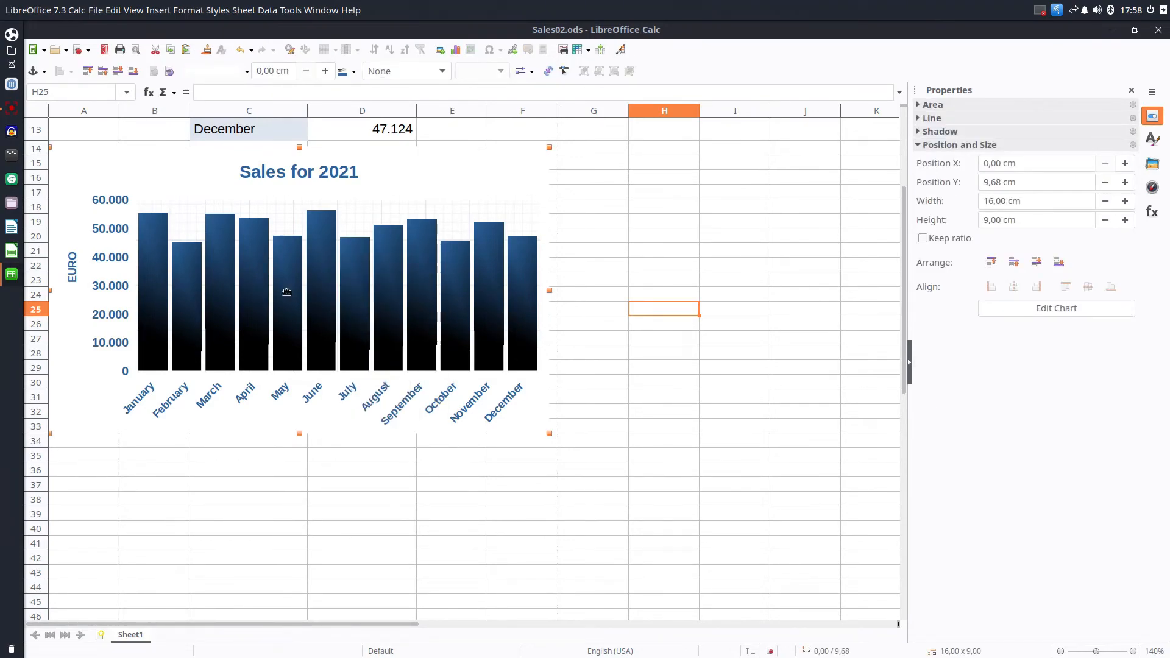
Step: Insert a trend line for the chart's Sales data series and choose a non-linear regression type
double_click(287, 292)
left_click(287, 292)
right_click(286, 292)
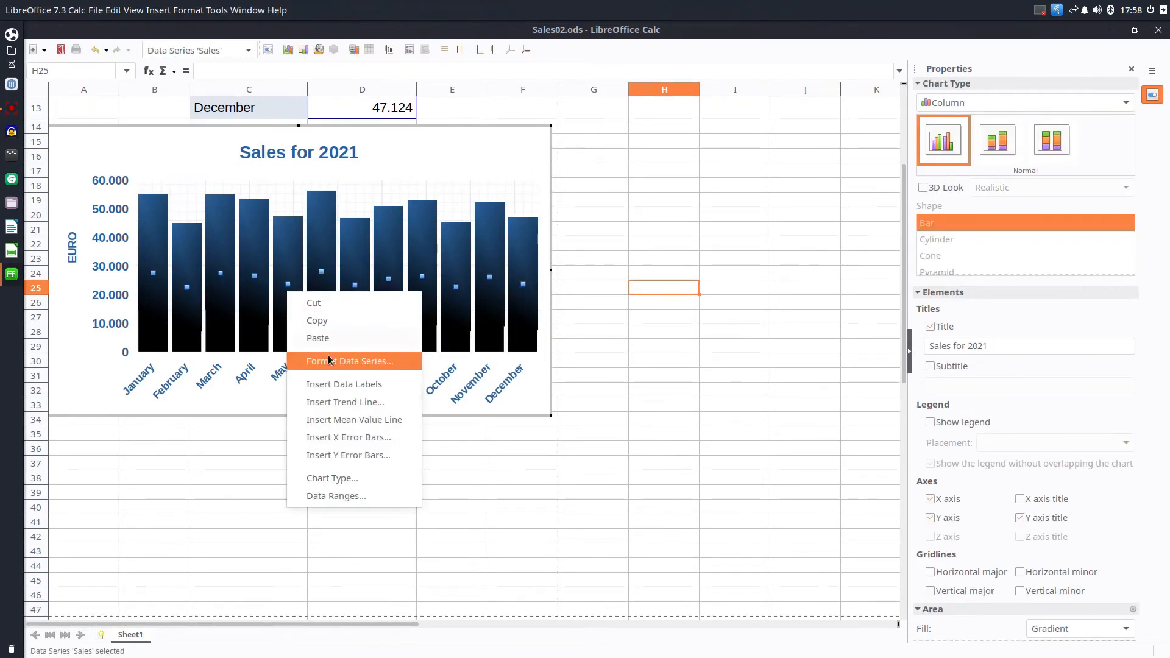
left_click(339, 402)
left_click(400, 243)
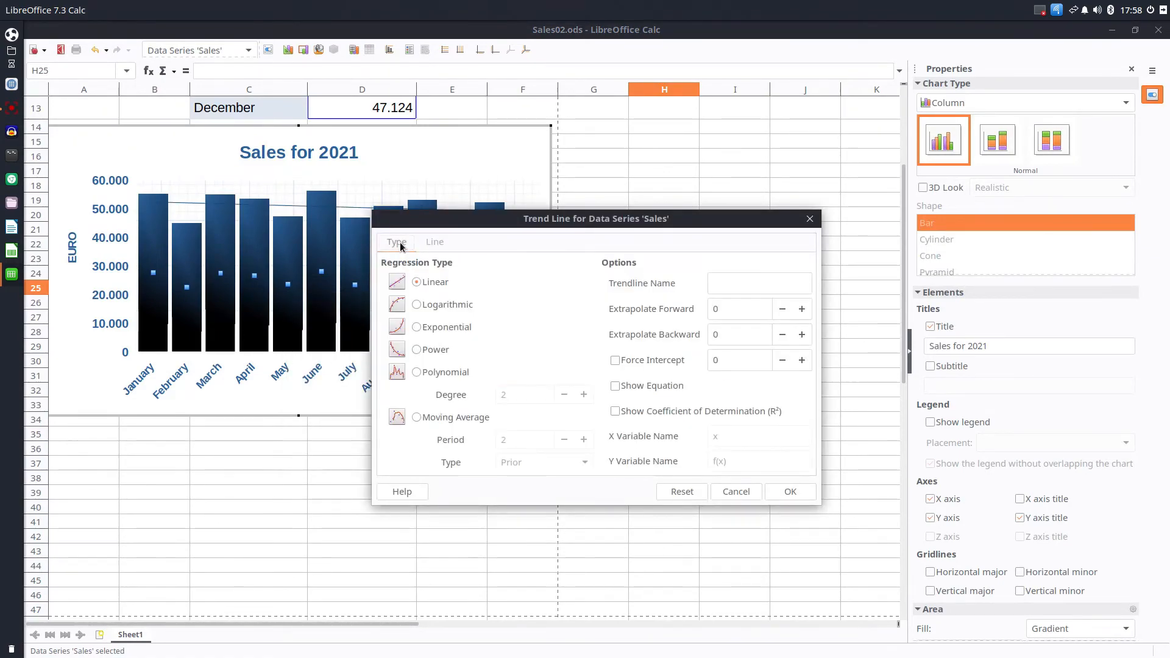
left_click(445, 329)
Step: Format the trend line as Continuous, coloured Orange, with a width of 0,20 cm
left_click(436, 246)
left_click(477, 283)
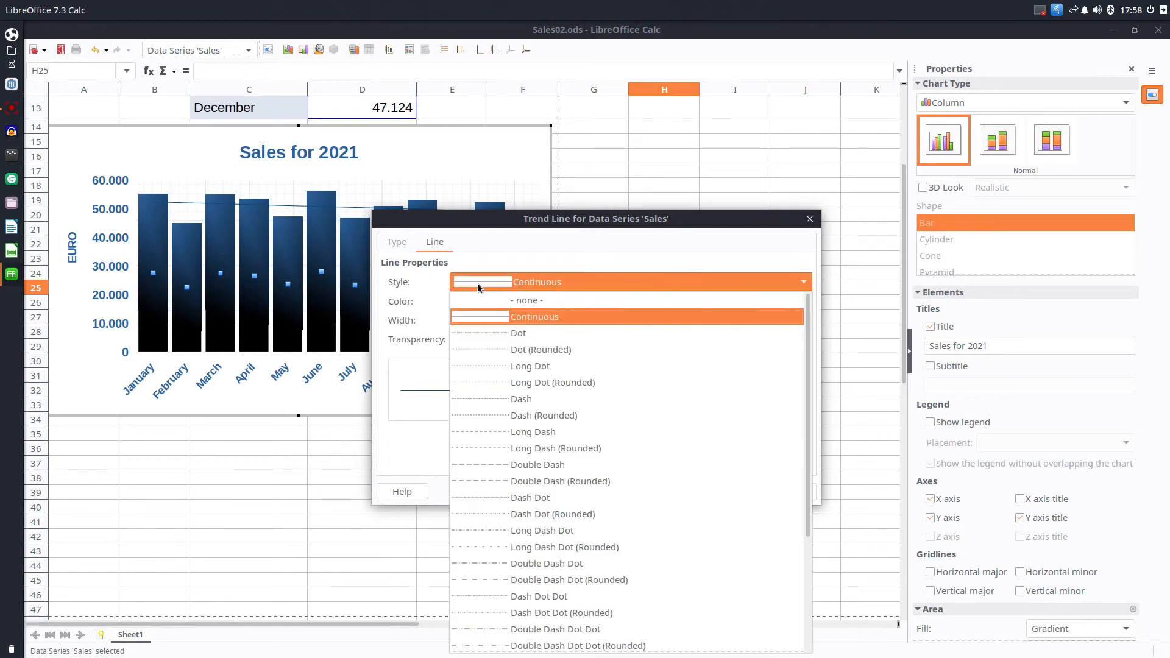
left_click(484, 314)
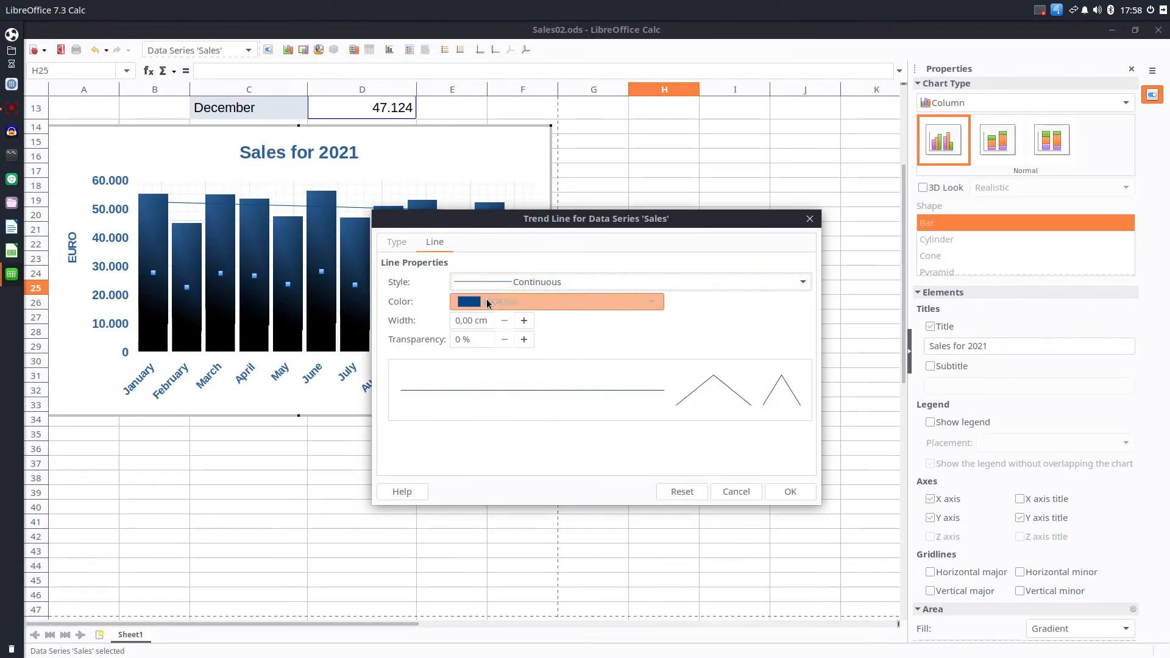
left_click(487, 303)
left_click(489, 357)
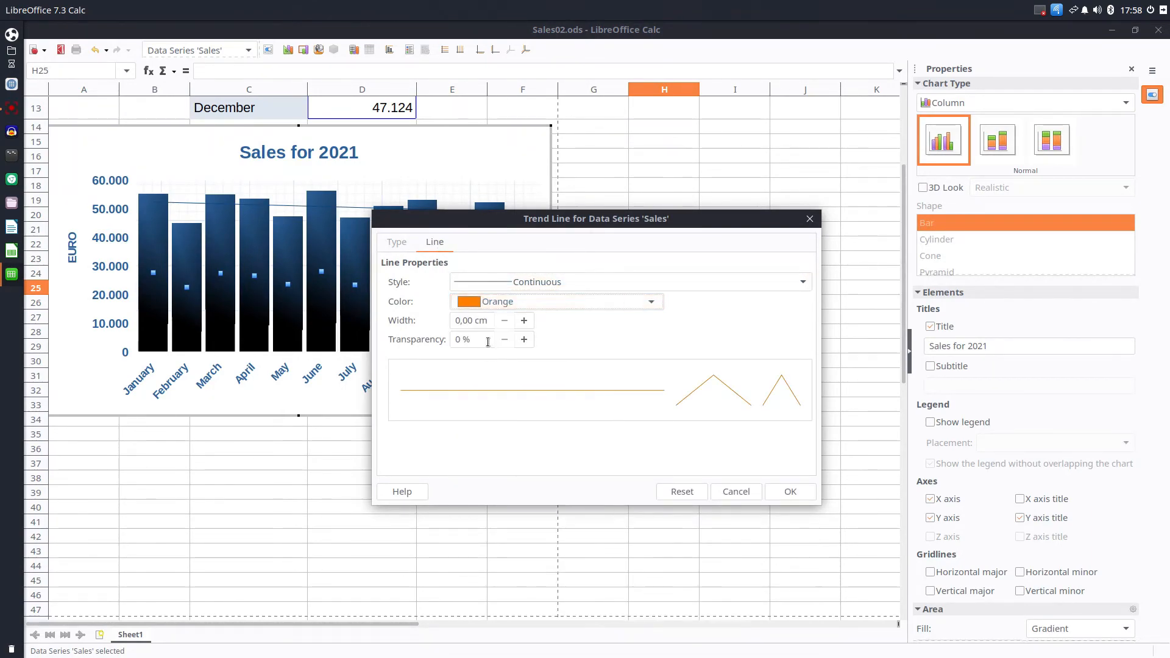
left_click(524, 320)
left_click(523, 321)
Step: Set the trend line's transparency to 50 %, apply it and leave chart editing
left_click(524, 340)
left_click(525, 340)
left_click(525, 340)
left_click(525, 340)
left_click(524, 340)
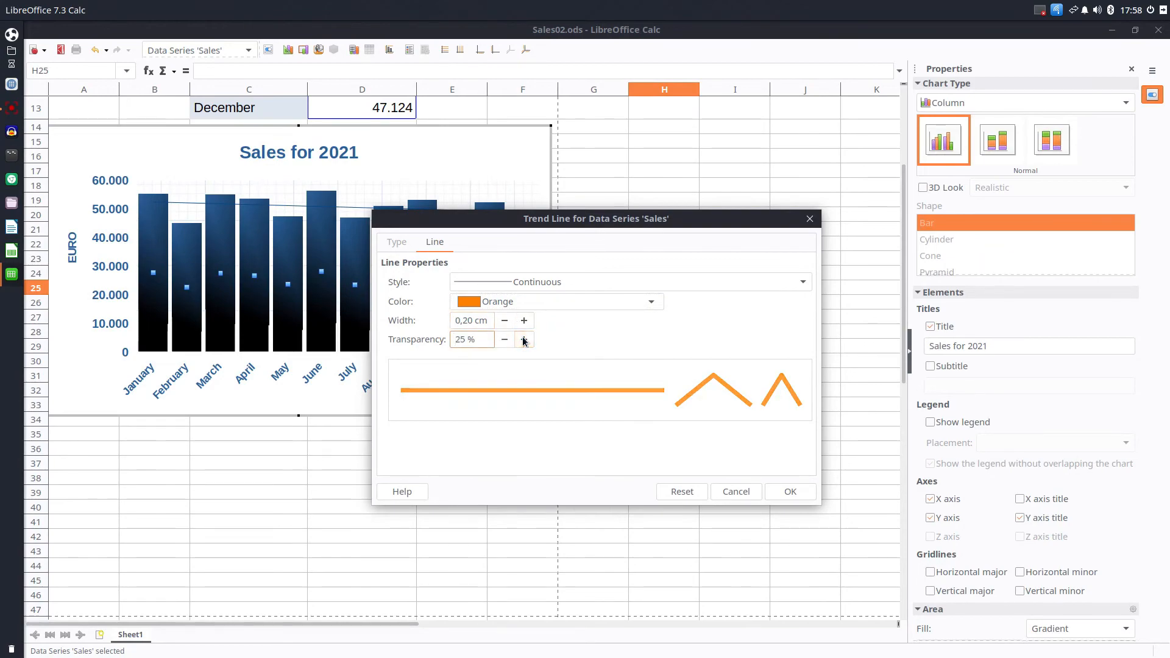
left_click(525, 340)
left_click(525, 341)
double_click(524, 340)
left_click(524, 340)
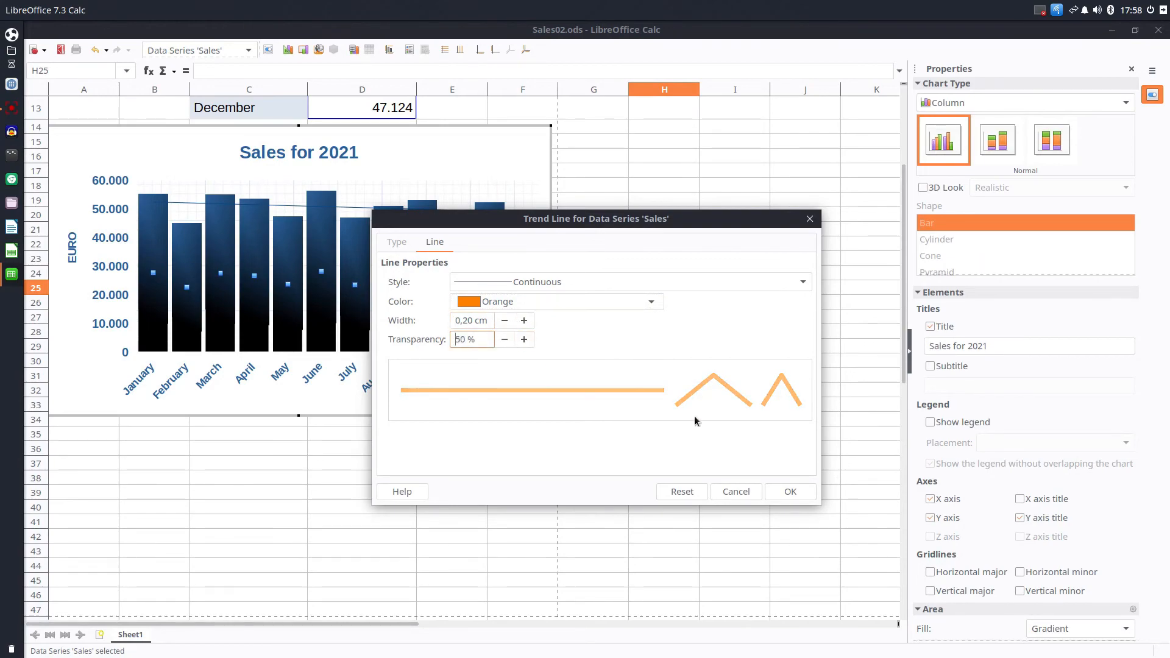
left_click(790, 491)
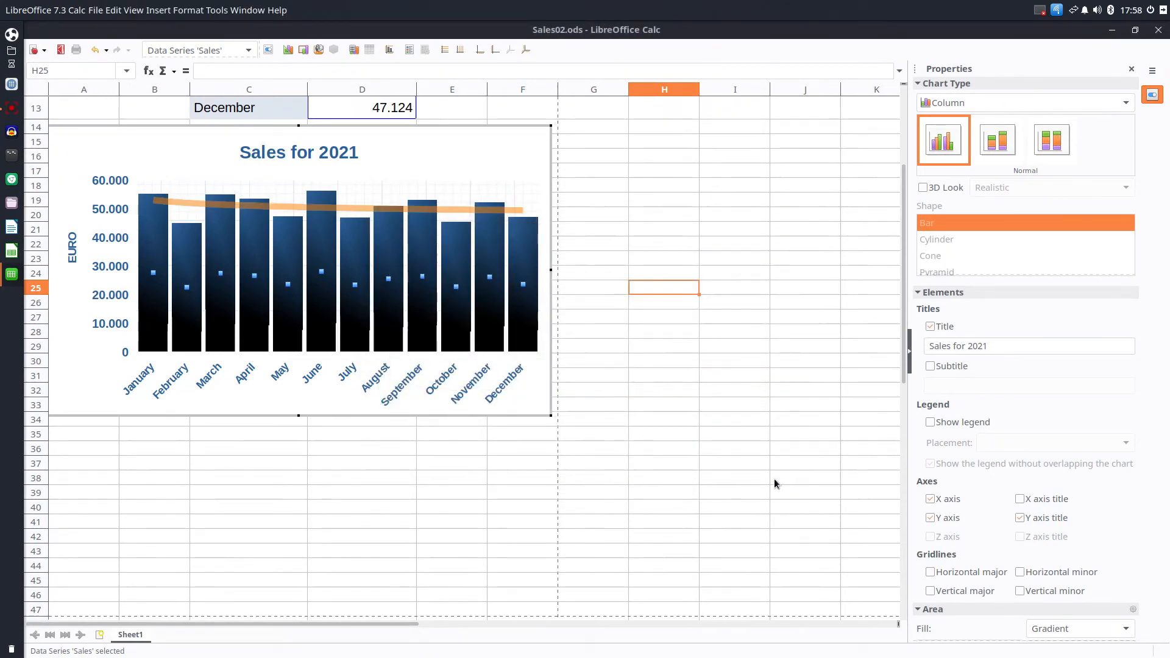
left_click(648, 372)
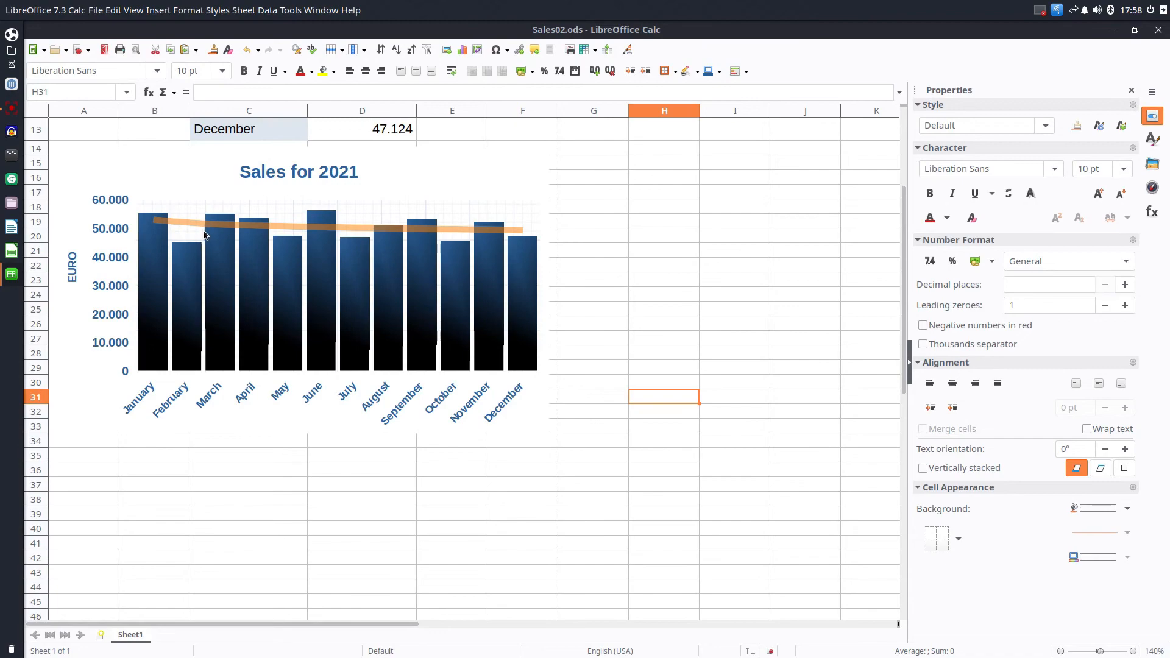
Step: Examine the printed page with the chart's trend line in the print preview and close the preview
scroll(480, 243, "up", 3)
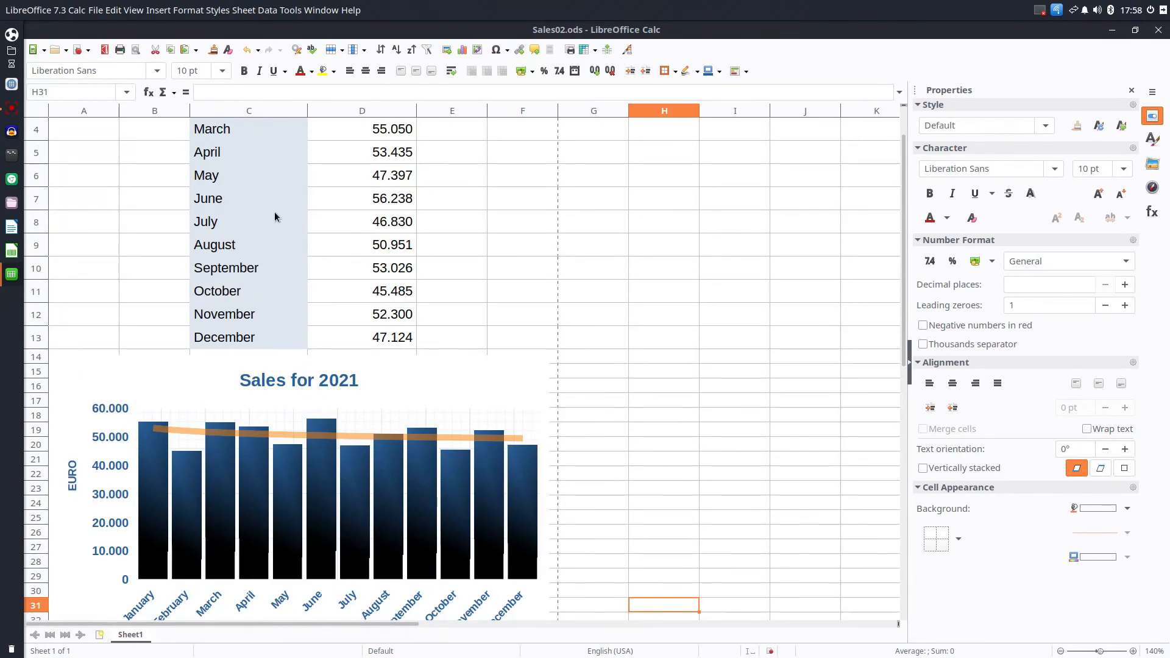
key("ctrl+shift+o")
scroll(625, 299, "up", 3)
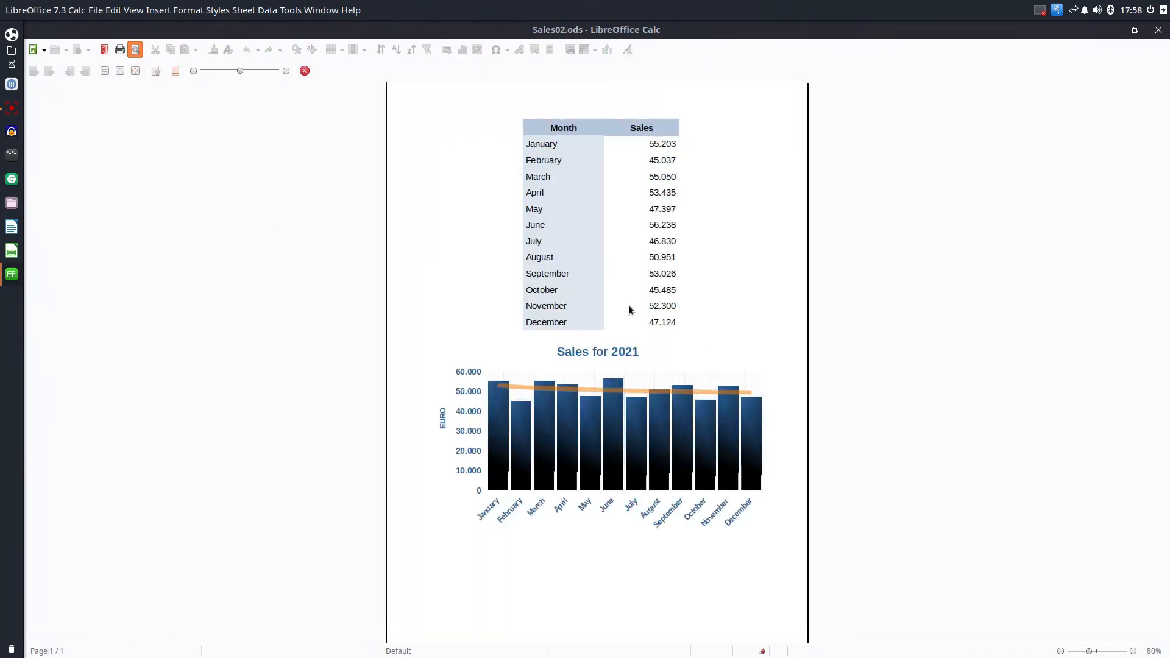
scroll(637, 296, "down", 5)
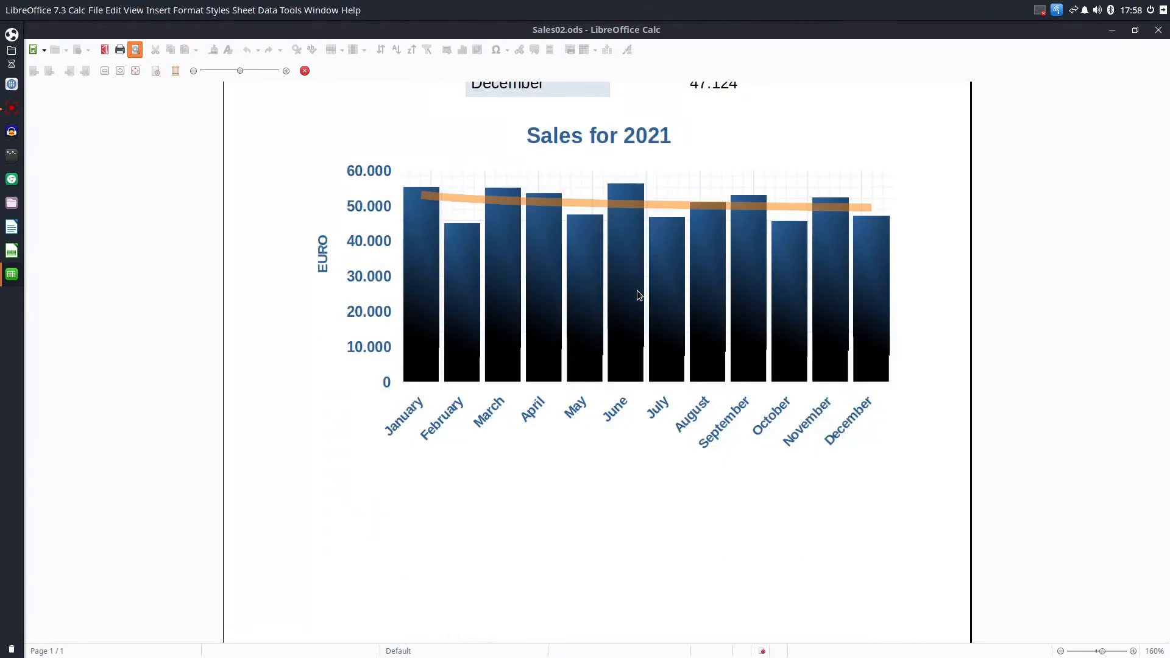
scroll(638, 296, "up", 5)
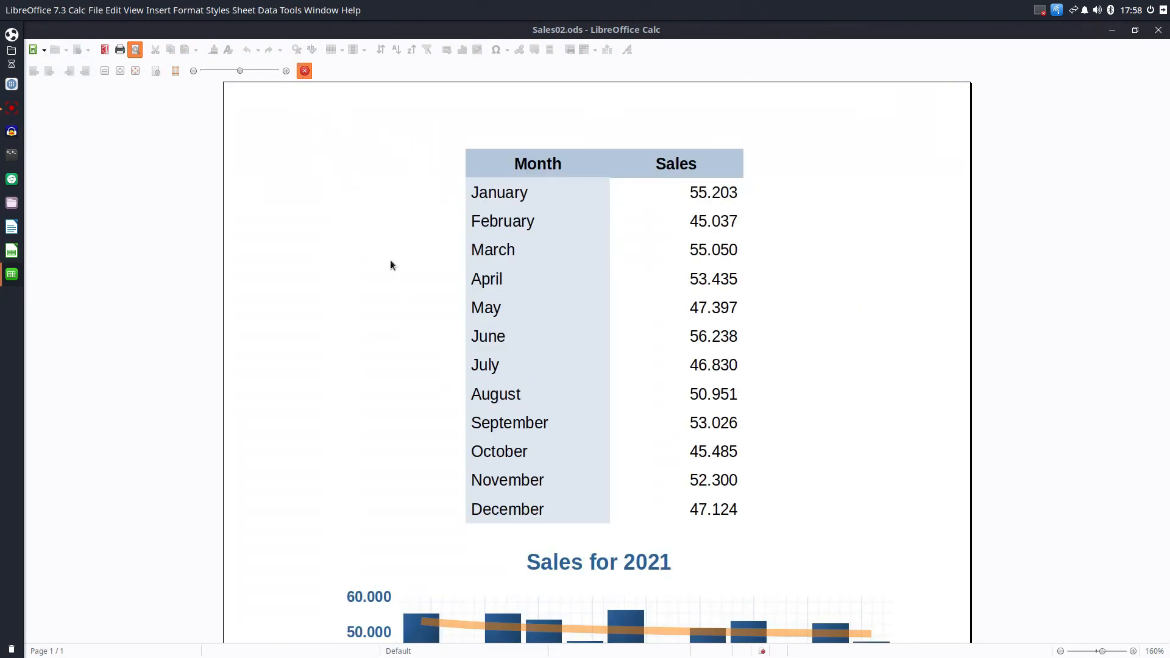
key("ctrl+shift+o")
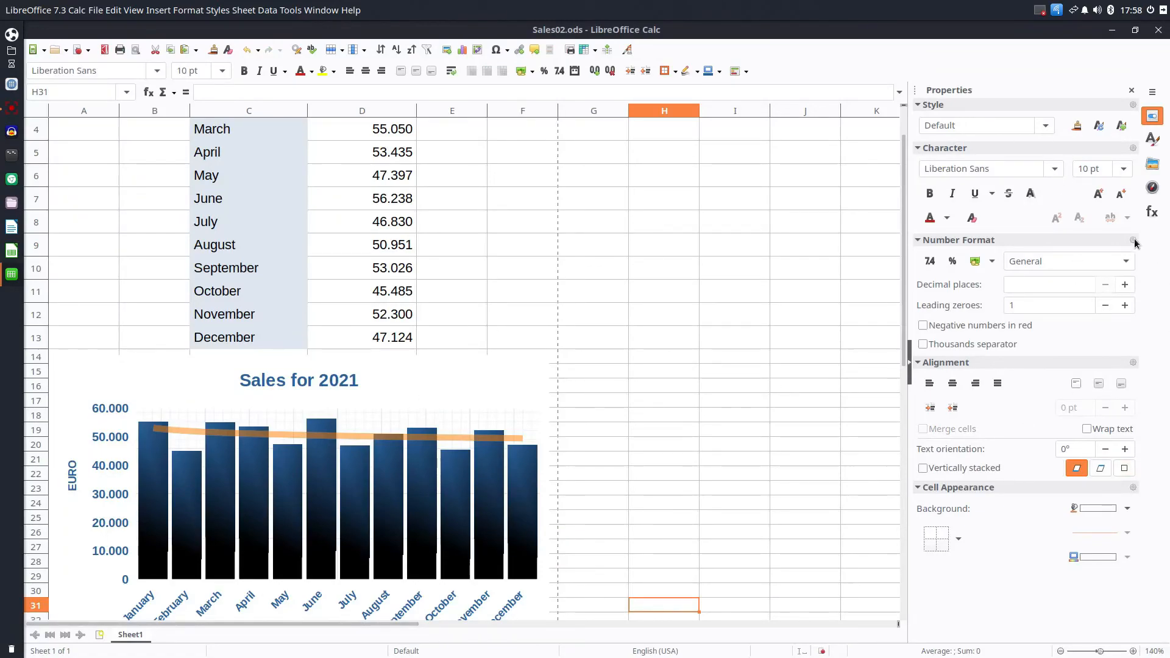
Step: Bring the chart into view and look through the program's help and information commands
scroll(271, 399, "down", 1)
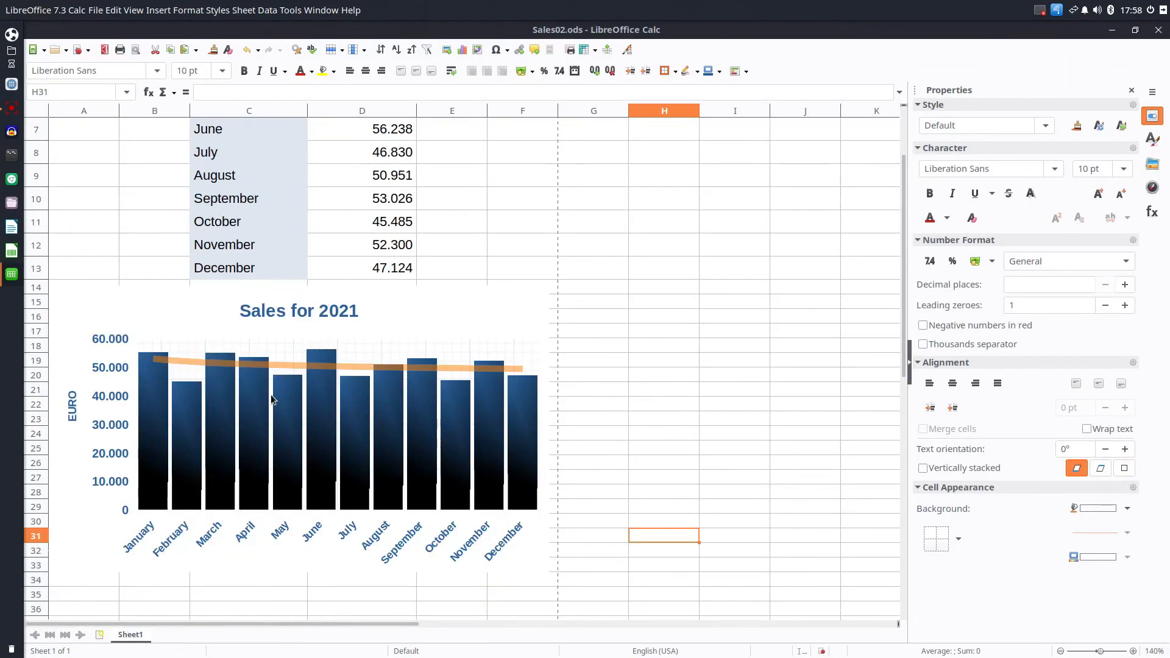
left_click(665, 336)
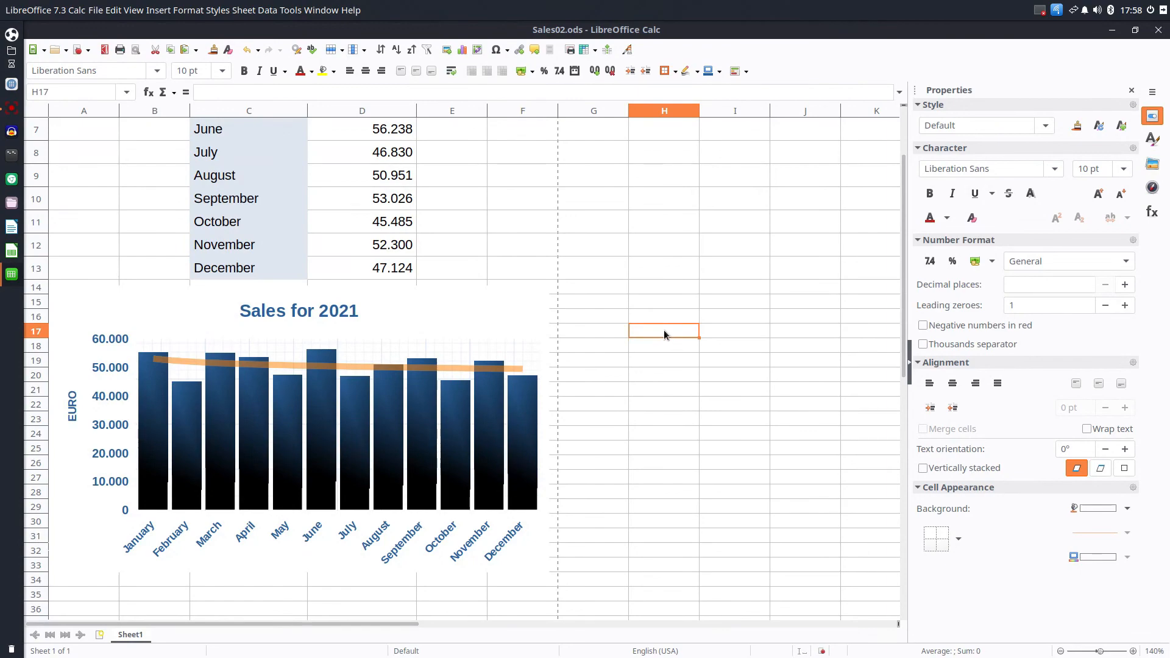
left_click(352, 12)
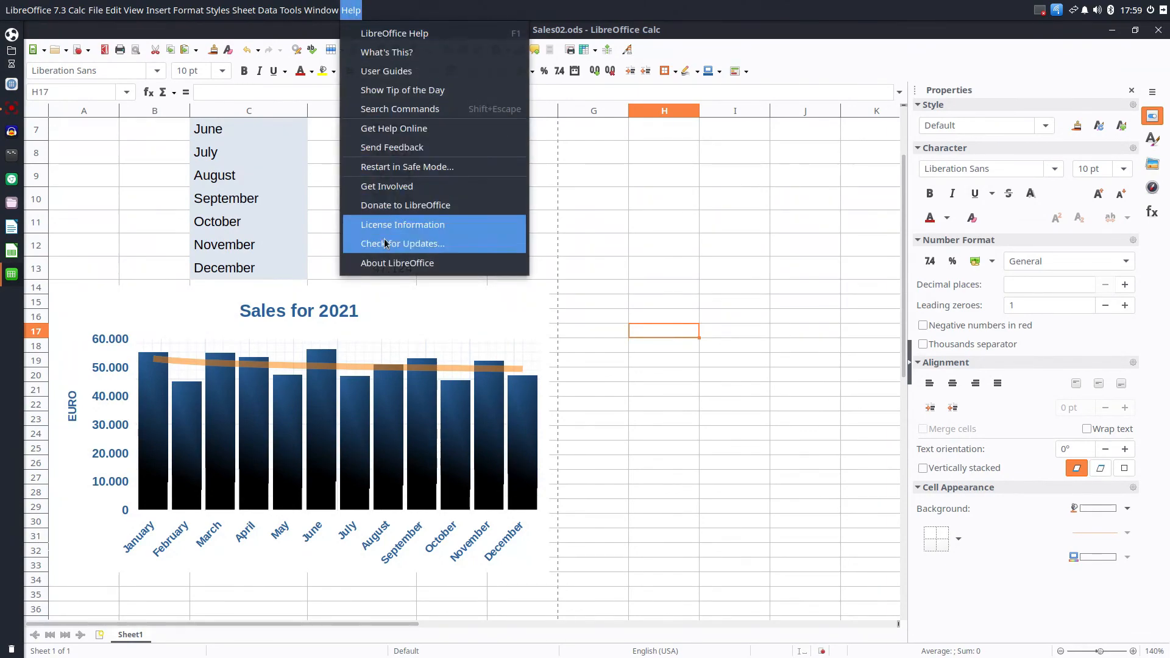